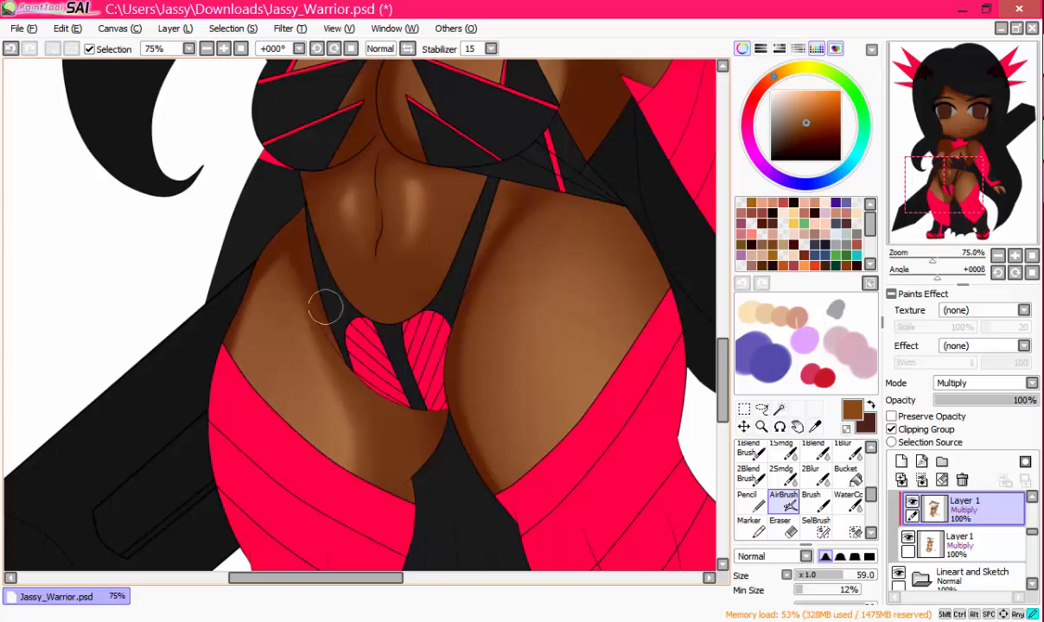
Step: Blend the skin shading on the hip beside the sword with the 1Blend brush, finishing at size 60
click(814, 453)
drag(234, 295, 262, 300)
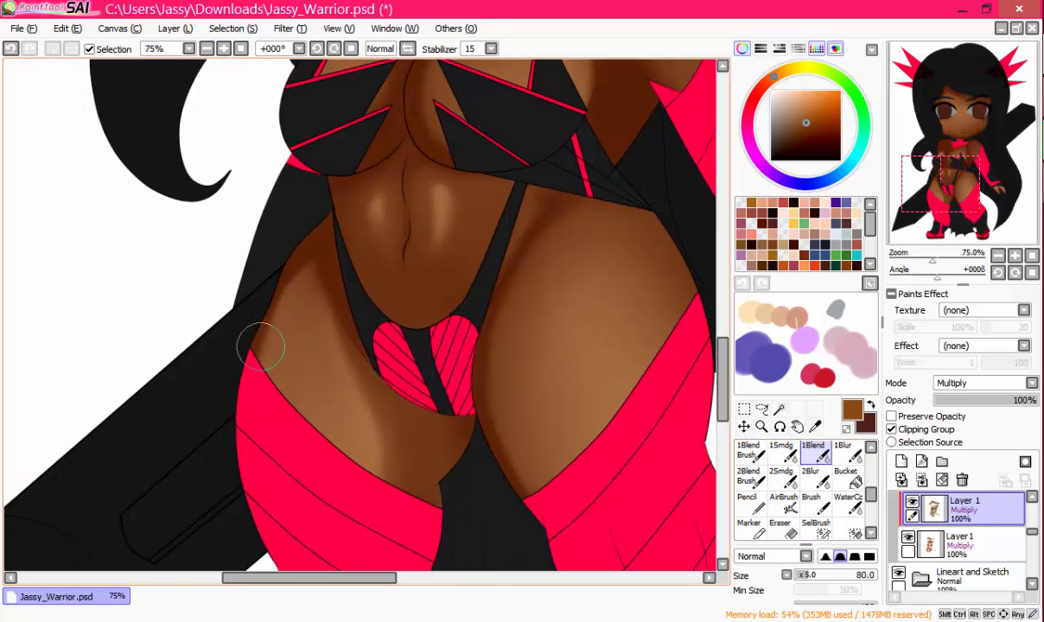
mouse_move(253, 352)
mouse_down()
mouse_move(285, 333)
mouse_move(313, 257)
mouse_up()
click(804, 577)
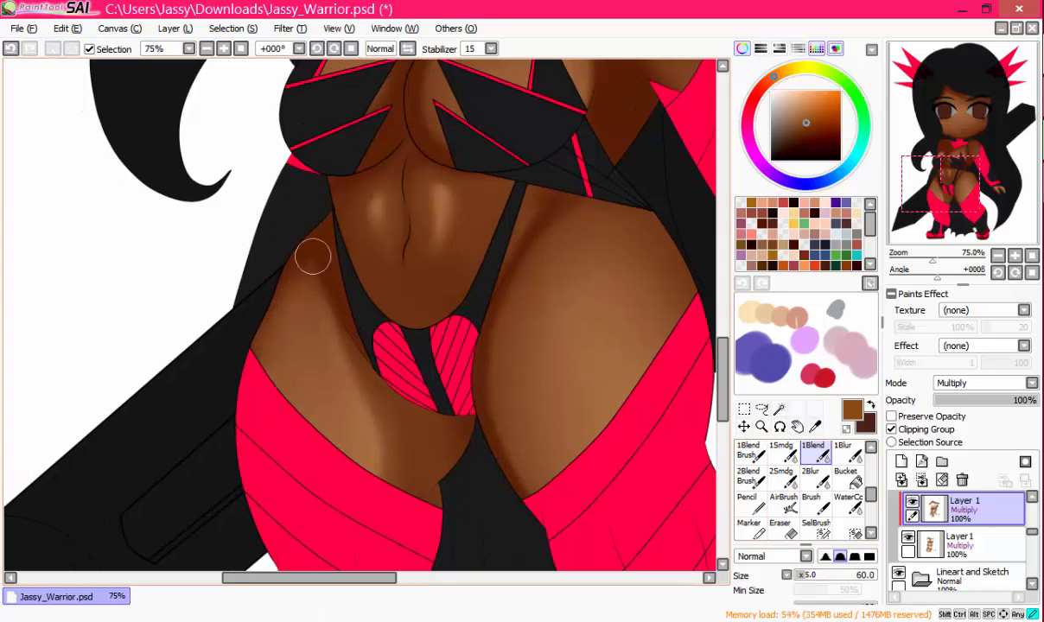
drag(440, 274, 319, 292)
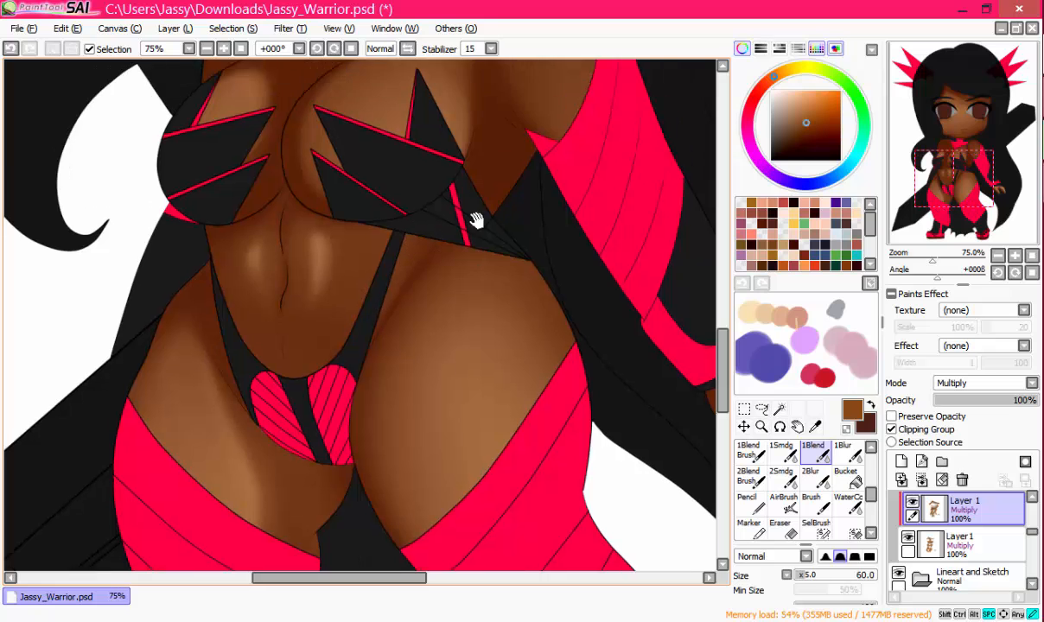
Step: Airbrush darker skin shading along the side of the chest near the armpit on the Multiply layer
scroll(476, 222, down, 4)
scroll(451, 257, up, 2)
scroll(452, 257, up, 2)
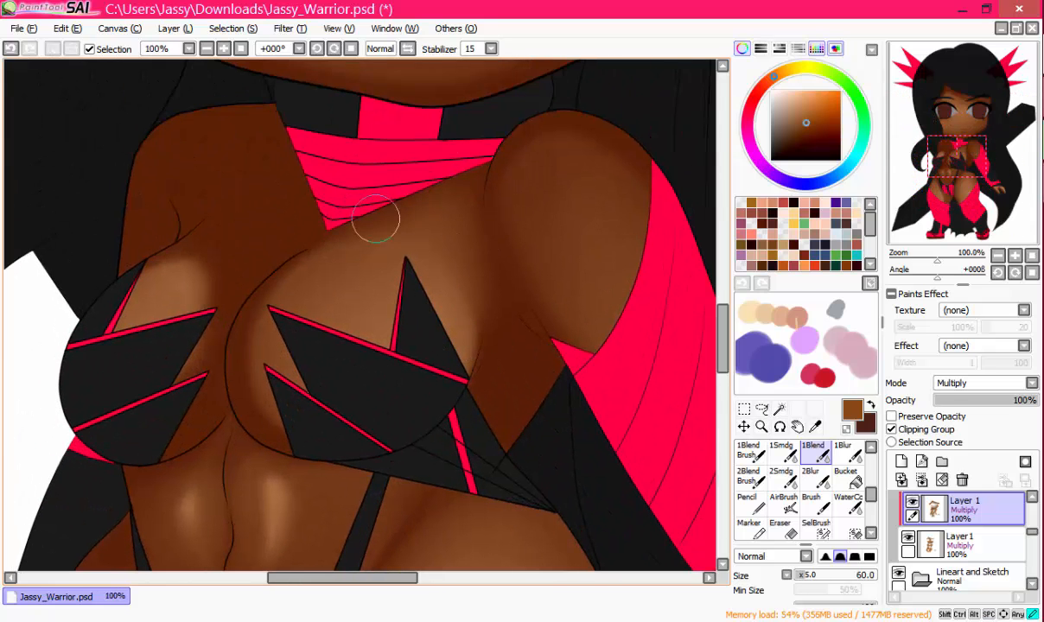
key(v)
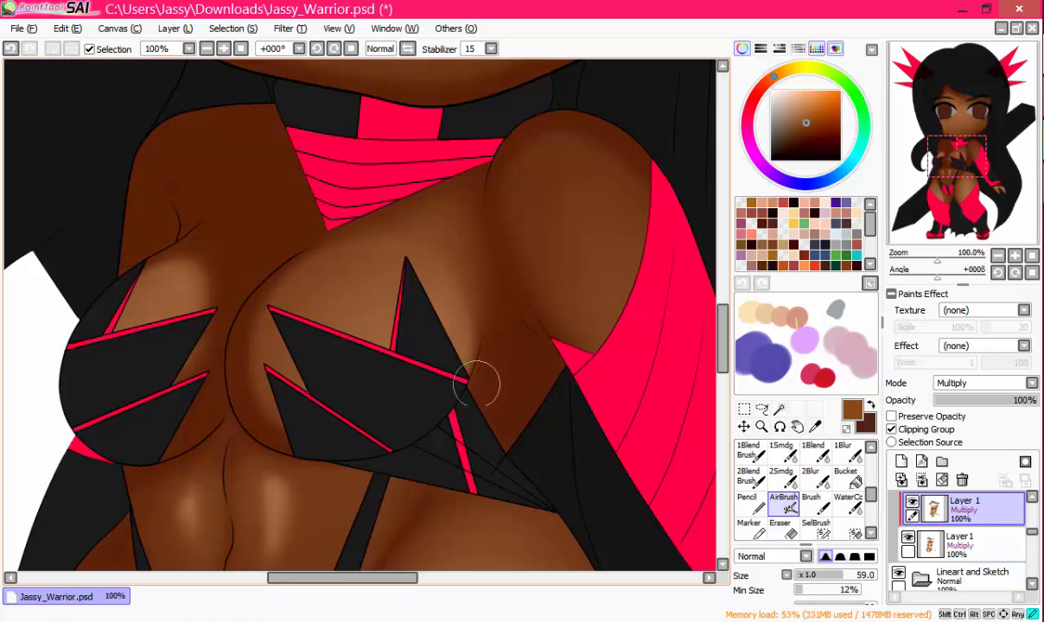
drag(475, 227, 473, 292)
Step: Mirror the canvas view and soften the chest and shoulder shading with the 1Blend brush at size 60
key(b)
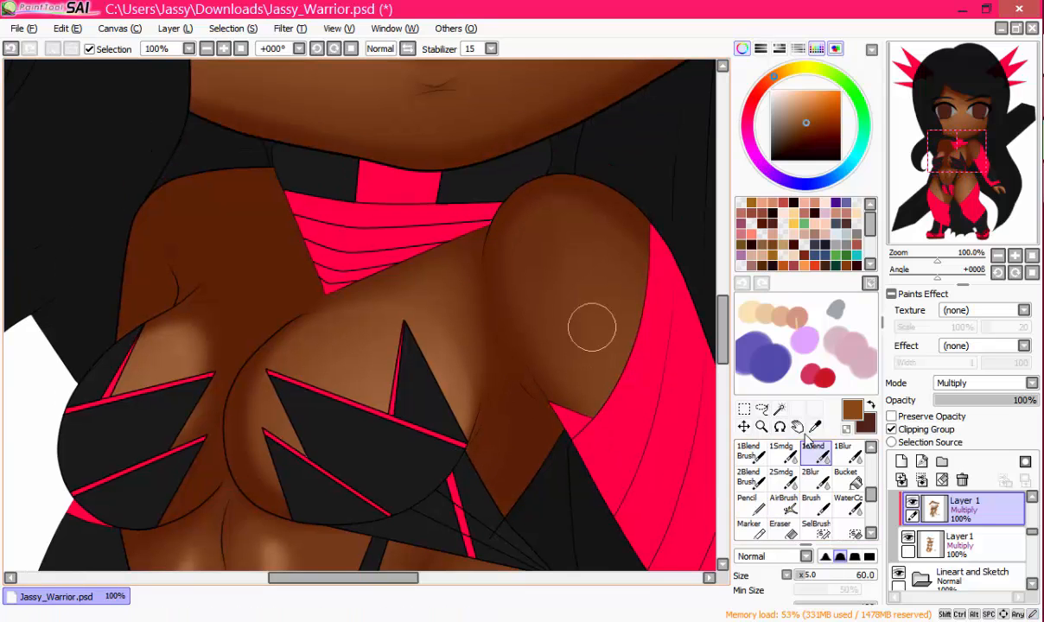
scroll(645, 242, down, 4)
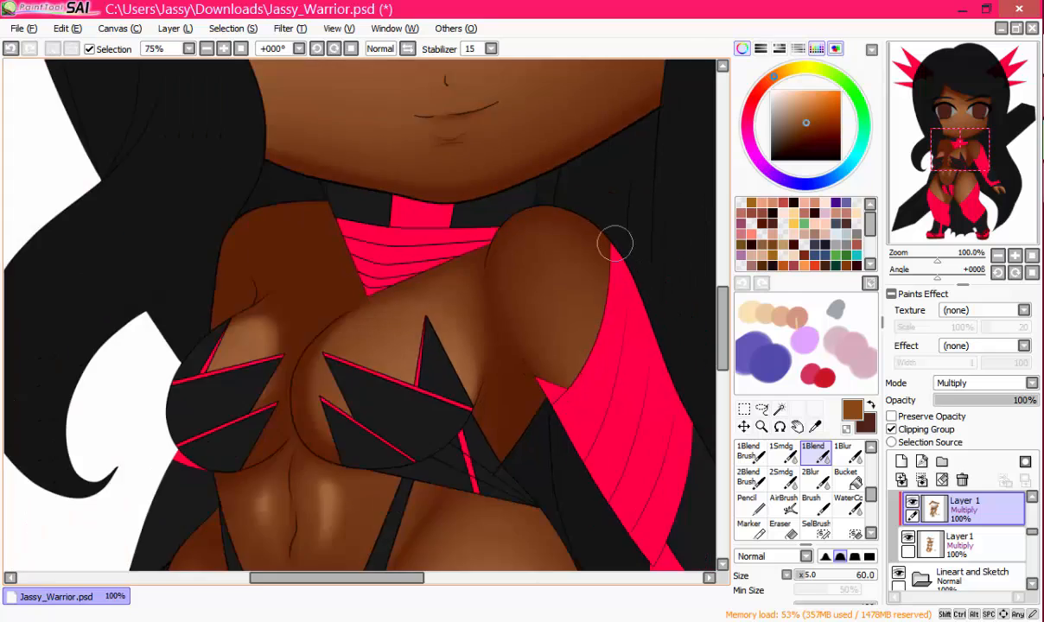
scroll(589, 181, up, 2)
click(407, 50)
scroll(488, 173, up, 3)
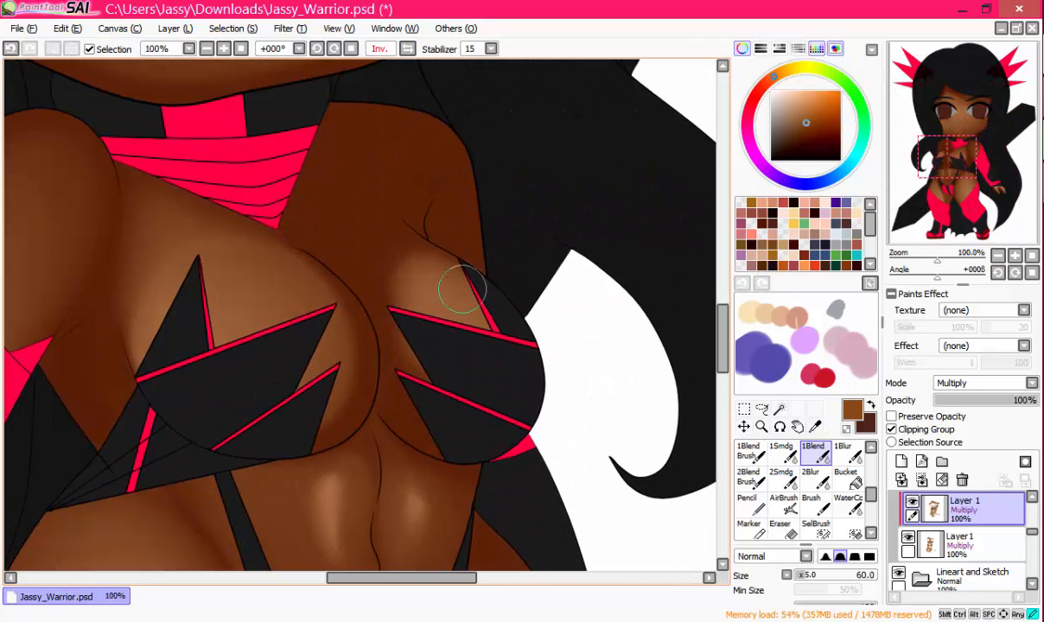
drag(462, 284, 577, 297)
mouse_move(438, 312)
mouse_down()
mouse_move(408, 334)
mouse_move(424, 343)
mouse_up()
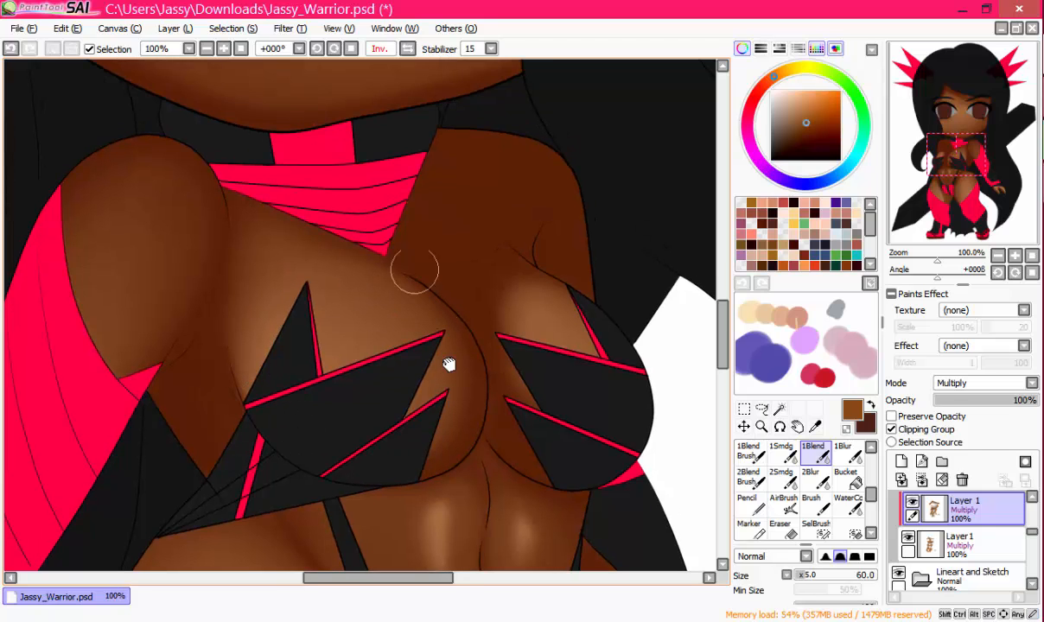
drag(498, 319, 419, 257)
drag(358, 406, 511, 308)
Step: Airbrush shading on the upper thigh and waist beneath the black top's band at size 59, and smooth it with 1Blend
click(787, 506)
drag(242, 380, 303, 334)
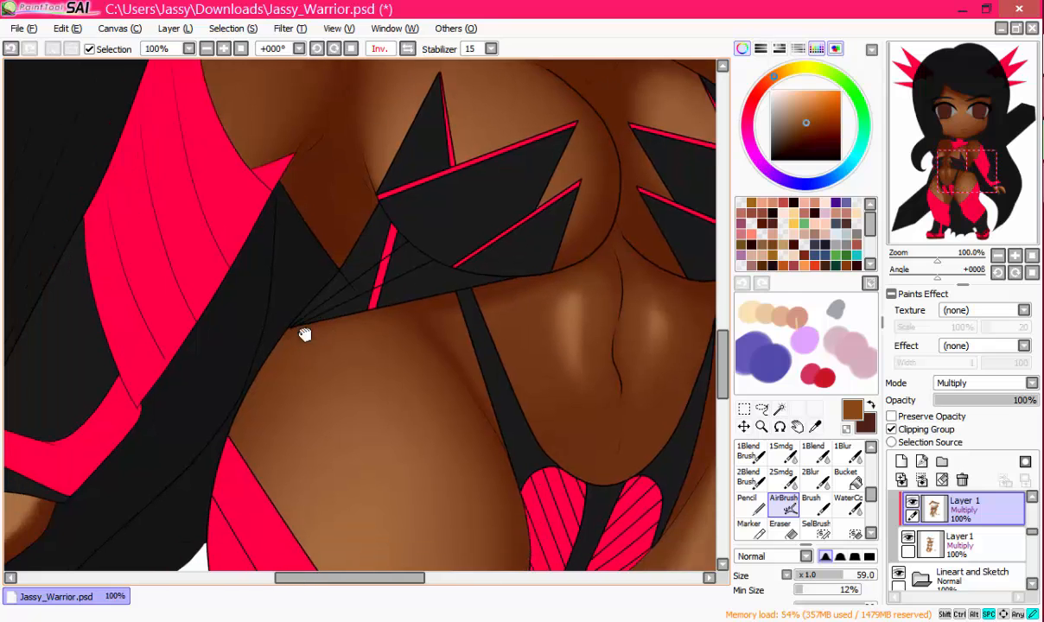
drag(197, 507, 349, 310)
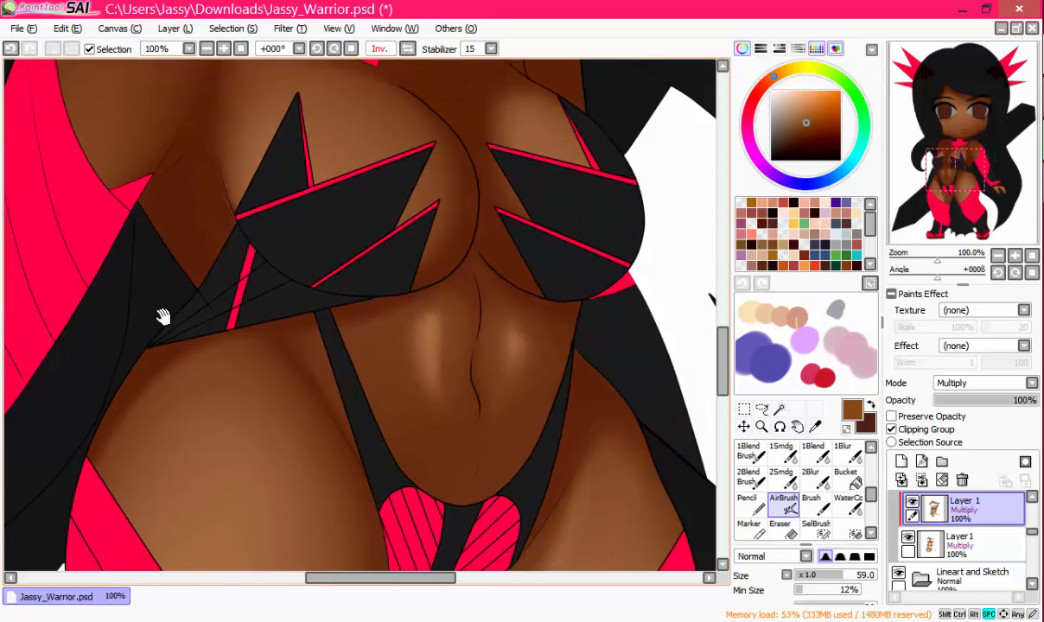
drag(163, 315, 280, 303)
click(812, 451)
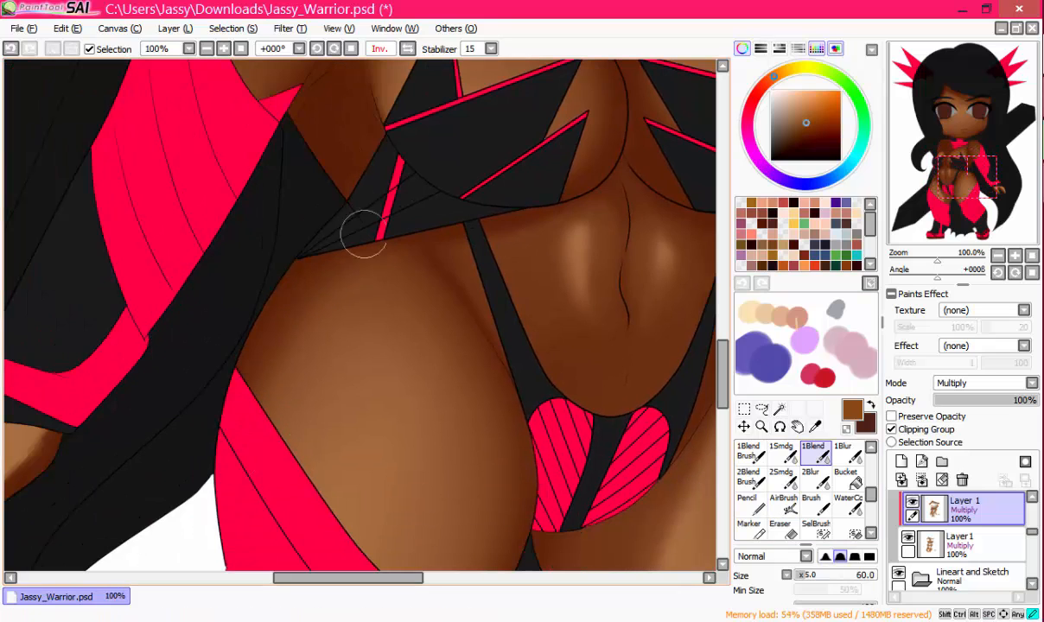
drag(331, 266, 253, 327)
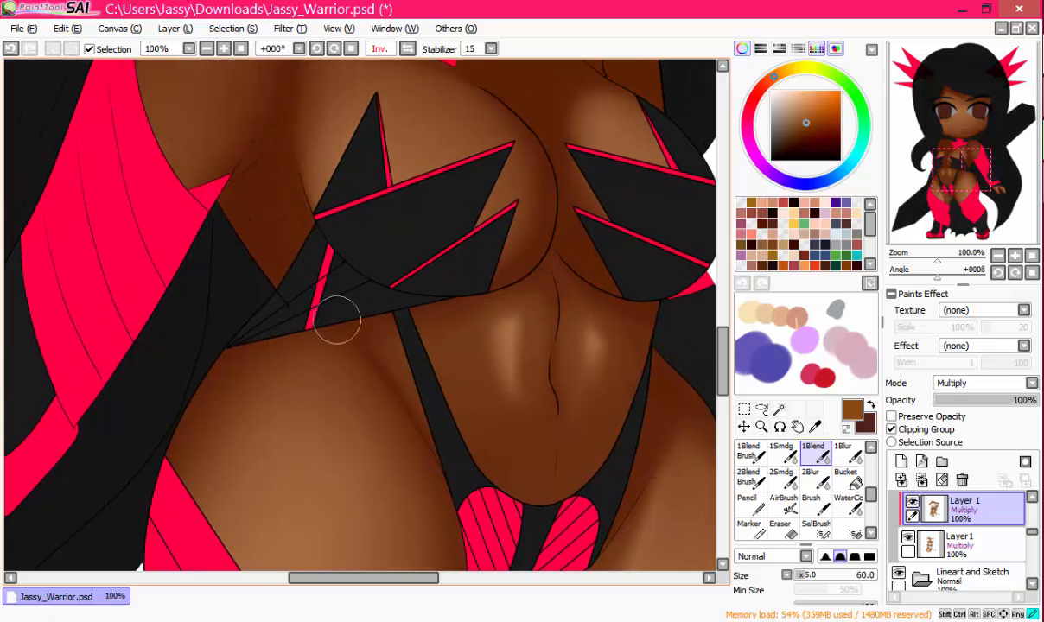
drag(338, 320, 249, 373)
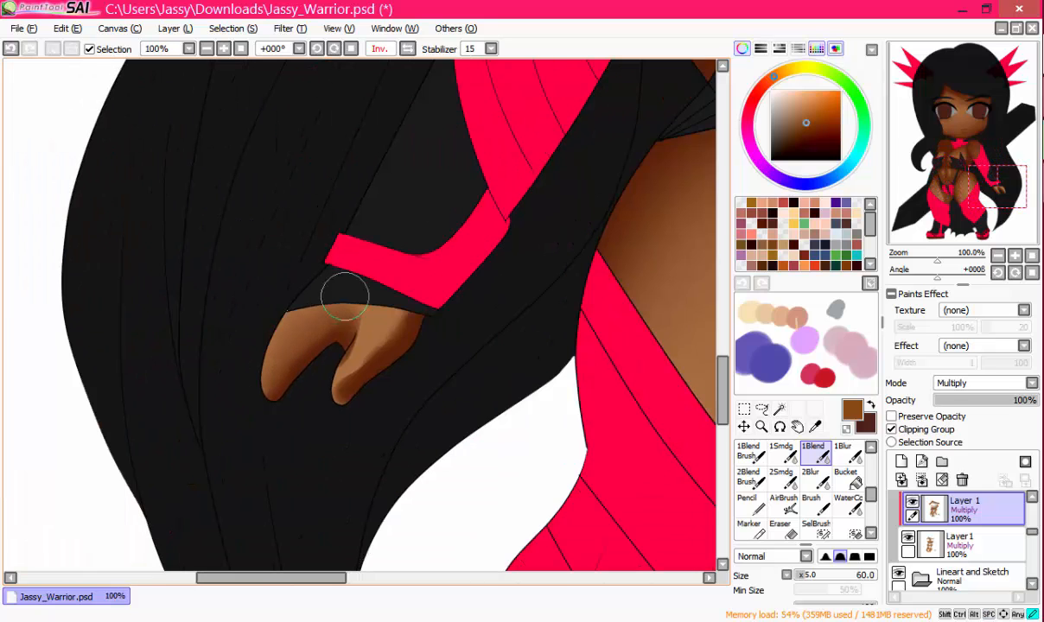
Step: Erase the excess dark shading on the hand and thumb using the softest eraser edge at size 37
scroll(375, 194, down, 6)
mouse_move(404, 245)
mouse_down()
mouse_move(375, 194)
mouse_move(426, 278)
mouse_move(429, 354)
mouse_up()
scroll(462, 308, up, 7)
key(e)
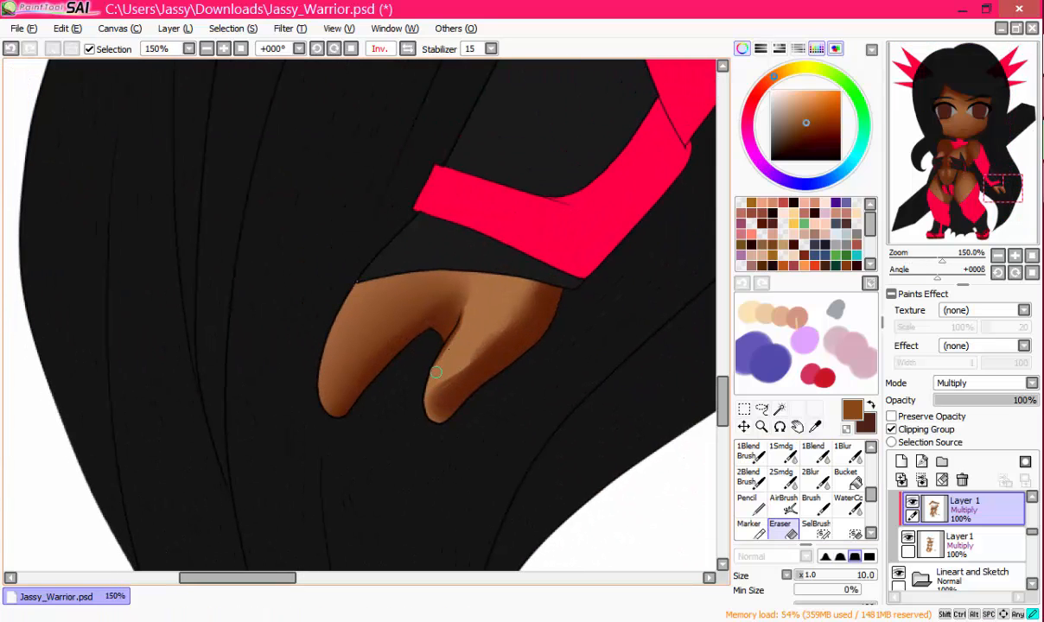
click(826, 557)
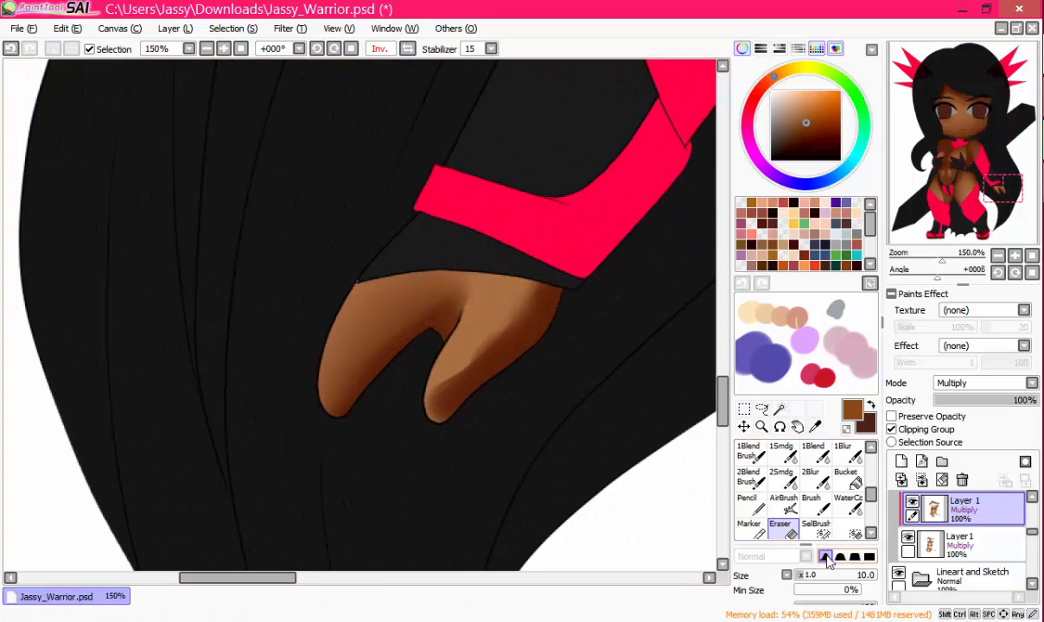
mouse_move(522, 280)
mouse_down()
mouse_move(487, 334)
mouse_move(515, 296)
mouse_move(413, 421)
mouse_up()
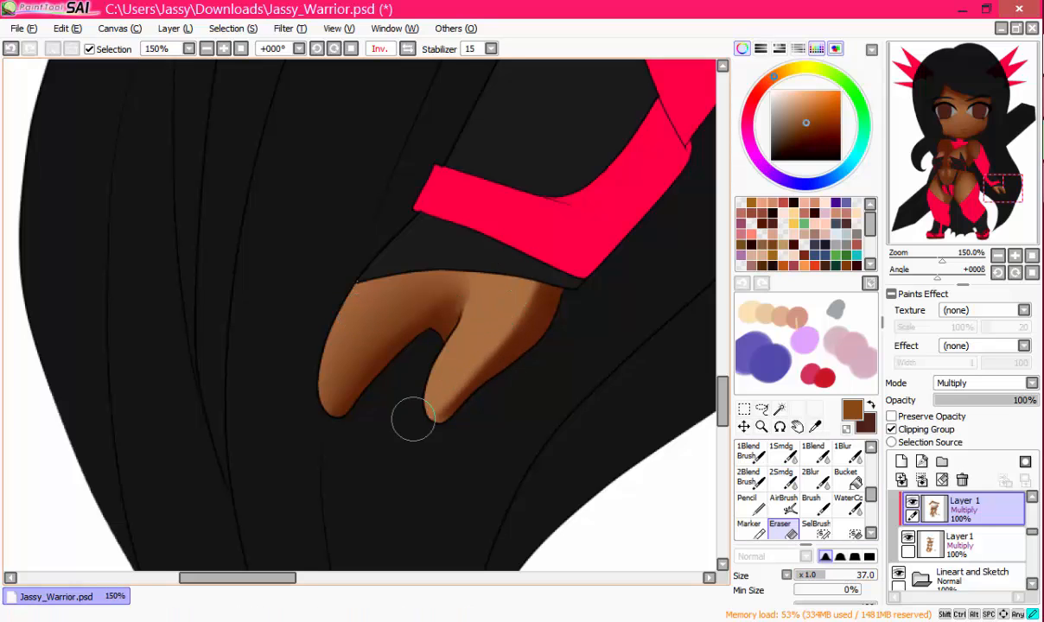
Step: Rework the hand's shading with 1Blend at size 40 and the AirBrush at size 28, smoothing it with 1Blend at size 15
key(b)
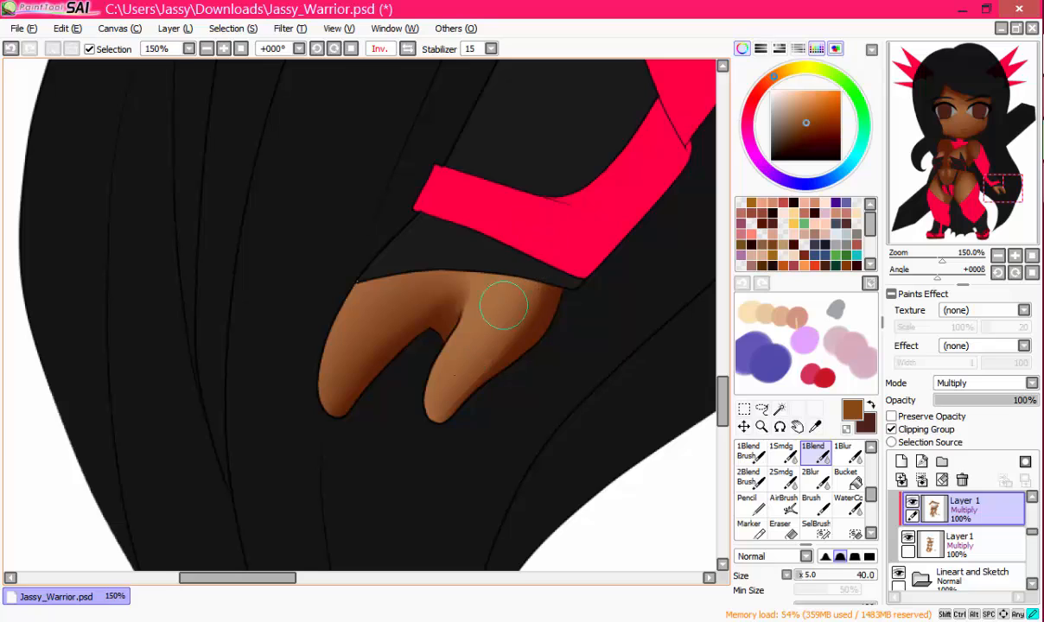
click(784, 505)
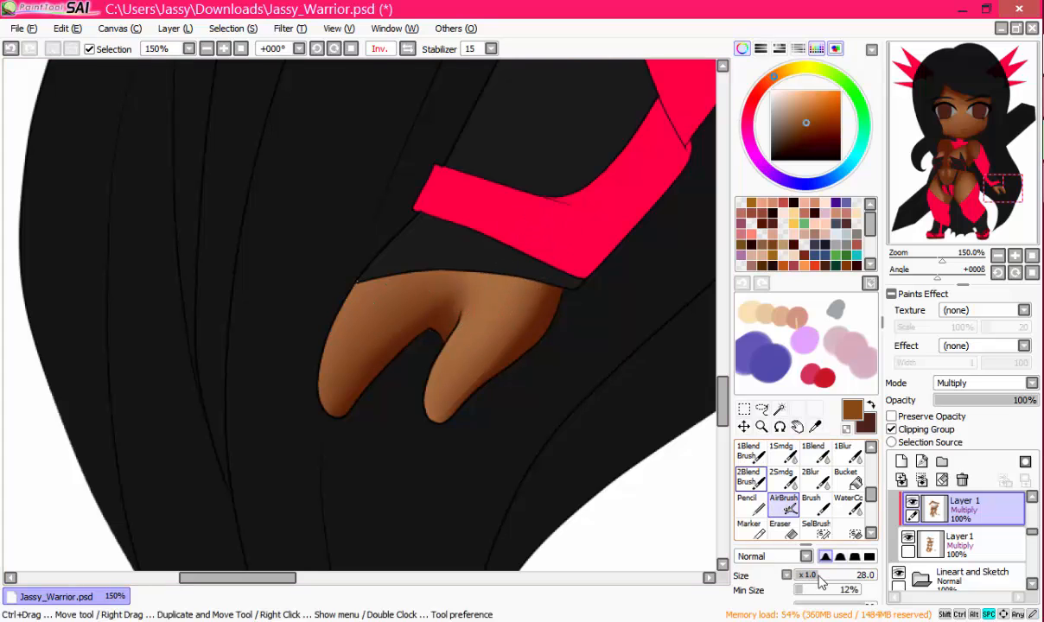
click(813, 452)
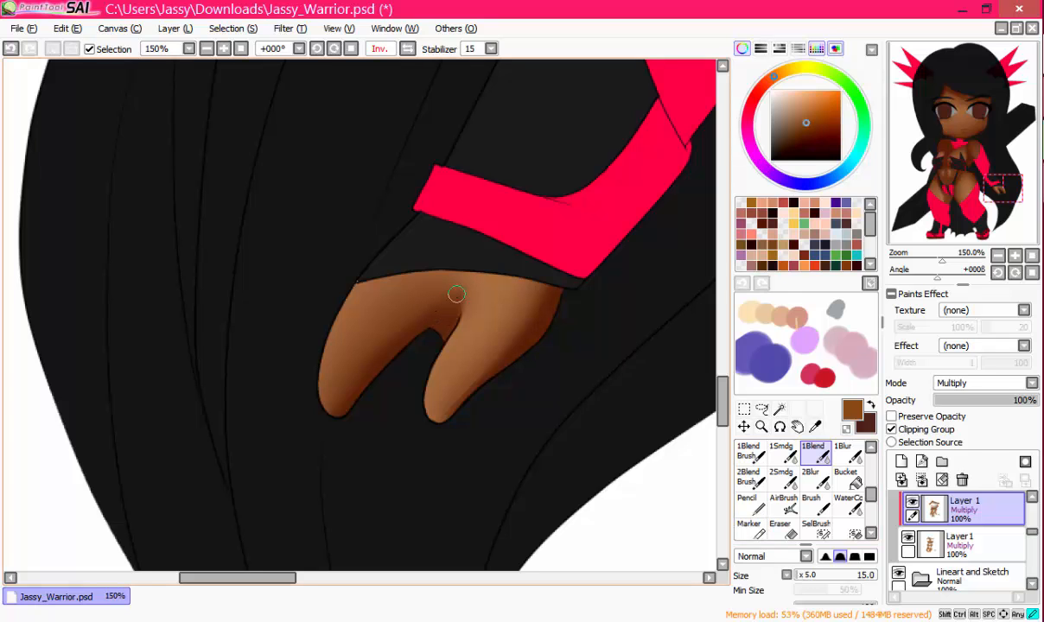
Step: Restore the unmirrored view and paint a cast shadow below the centre of the bust with the Brush at size 25
scroll(441, 259, down, 3)
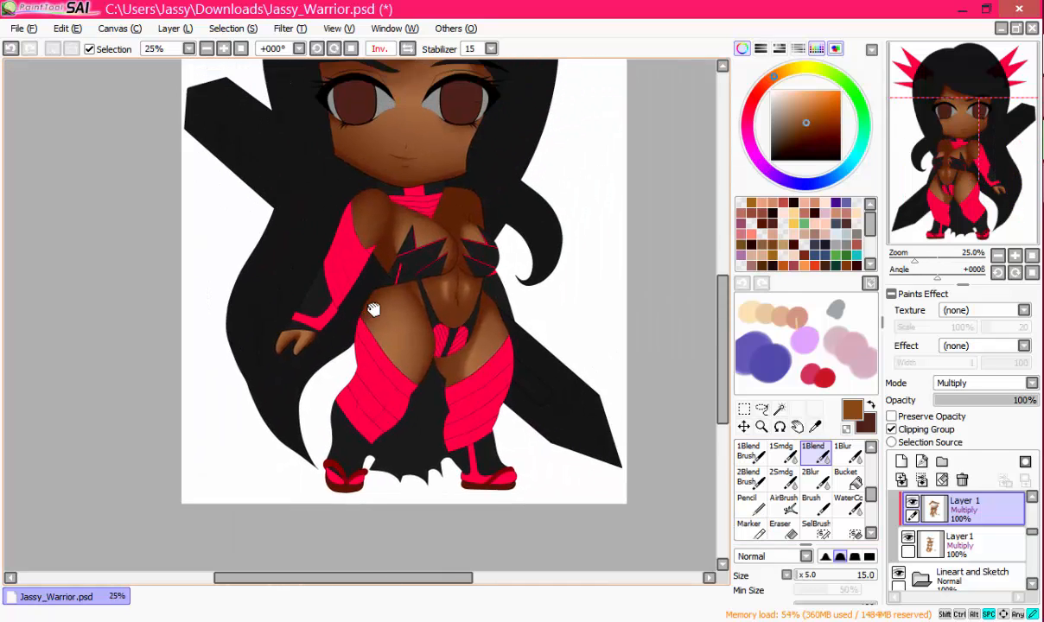
scroll(376, 304, up, 1)
scroll(454, 323, up, 4)
key(h)
drag(353, 230, 449, 174)
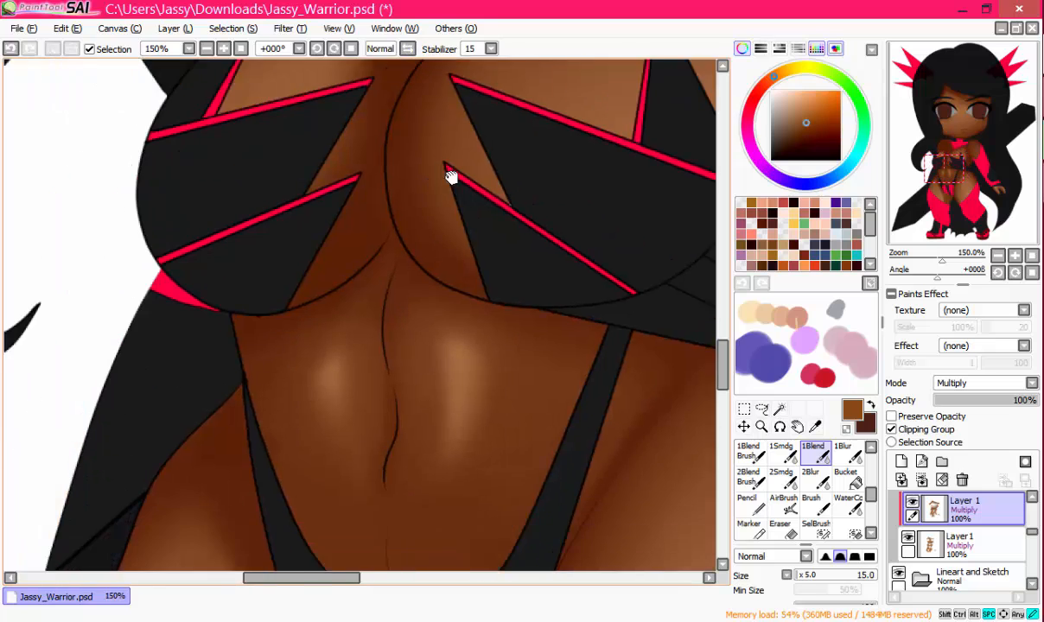
drag(495, 363, 550, 311)
click(813, 505)
drag(826, 576, 816, 576)
drag(510, 295, 507, 286)
drag(453, 205, 440, 245)
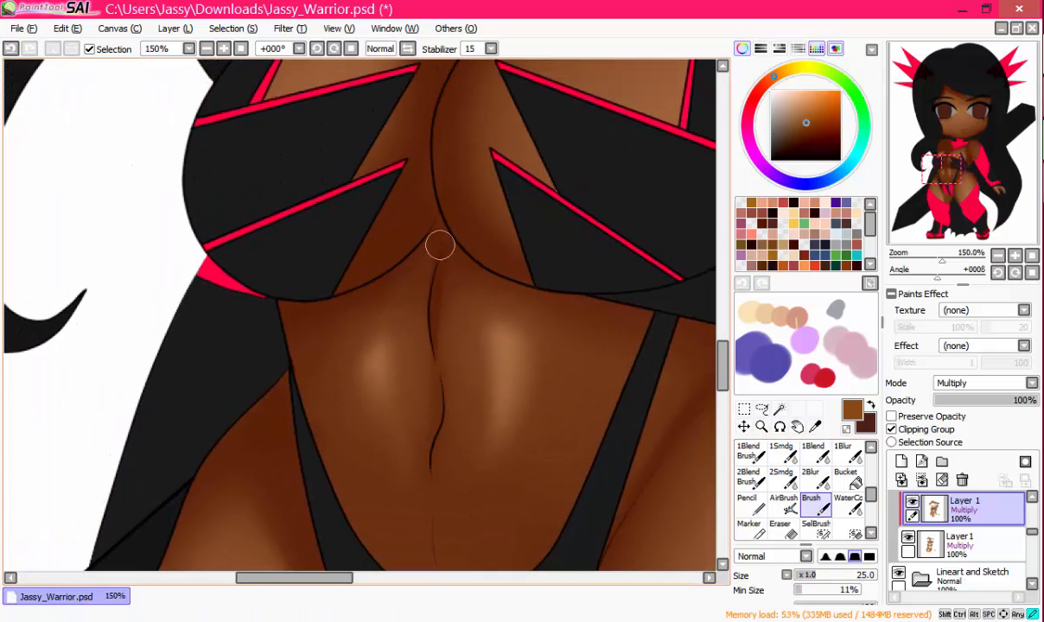
Step: Extend the cast shadow along the underside of the top across the upper belly and soften it with 1Blend at size 15
drag(492, 271, 569, 270)
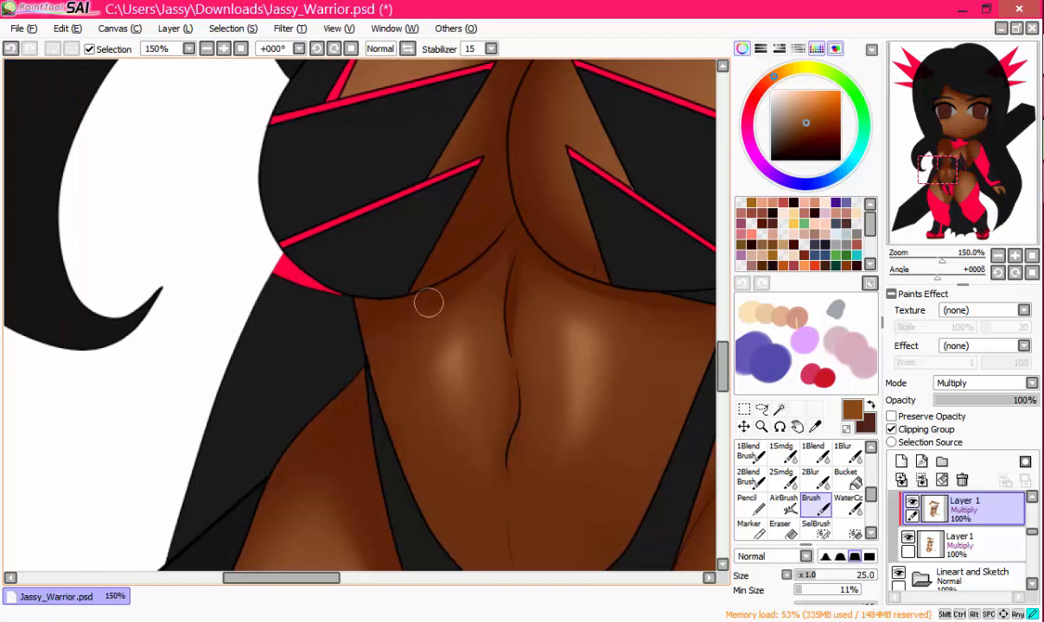
drag(485, 297, 370, 290)
mouse_move(611, 300)
mouse_down()
mouse_move(466, 291)
mouse_move(568, 270)
mouse_up()
drag(433, 247, 514, 237)
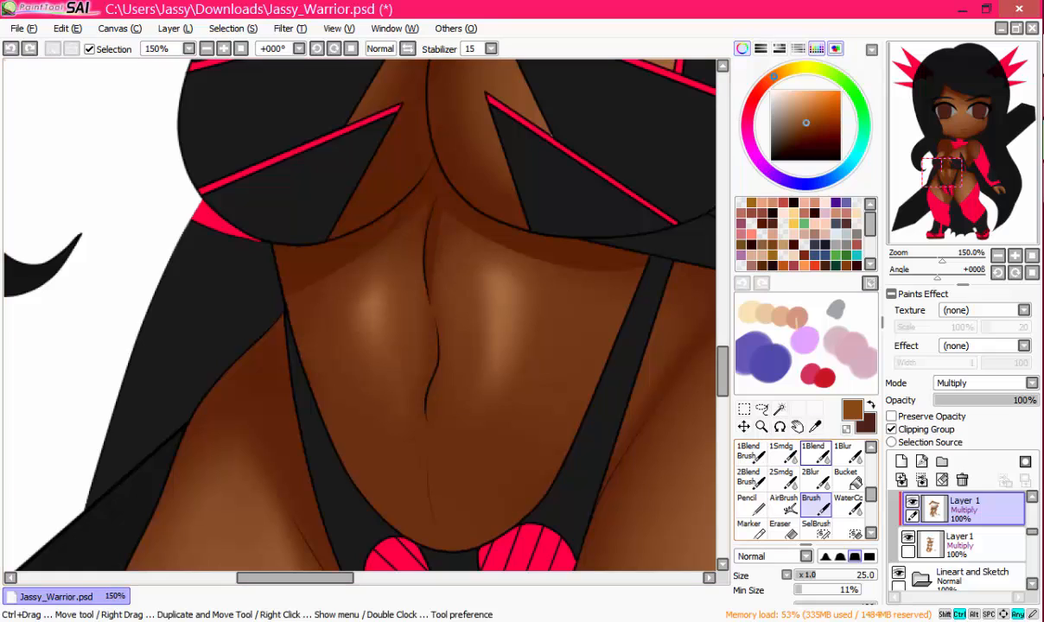
click(815, 449)
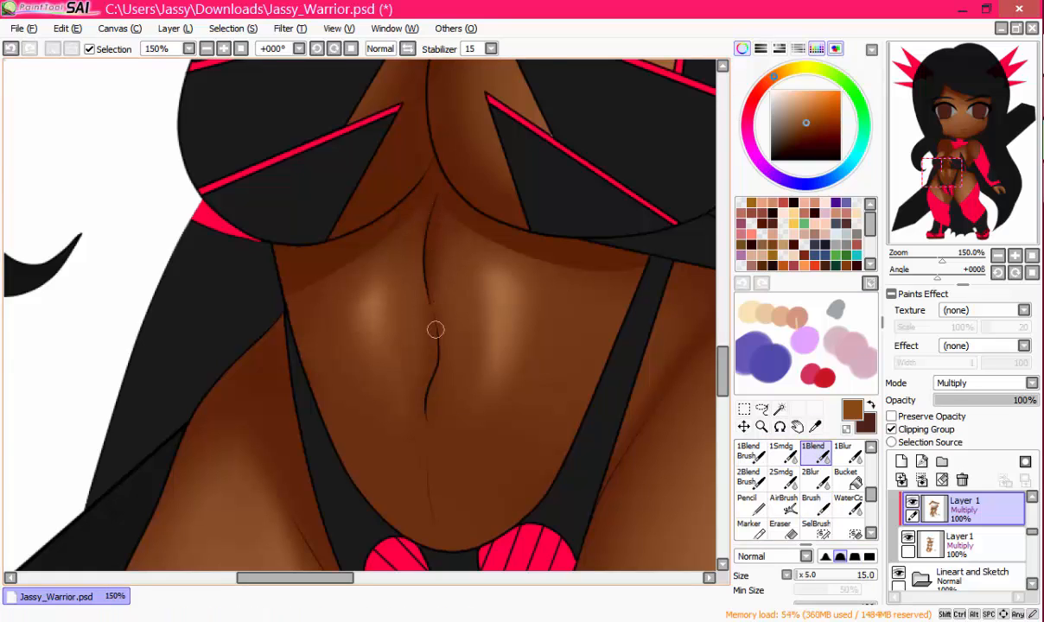
drag(436, 330, 494, 215)
Step: Paint a dark shadow inside the curve of the navel line with the Brush, refining it at size 8
click(809, 505)
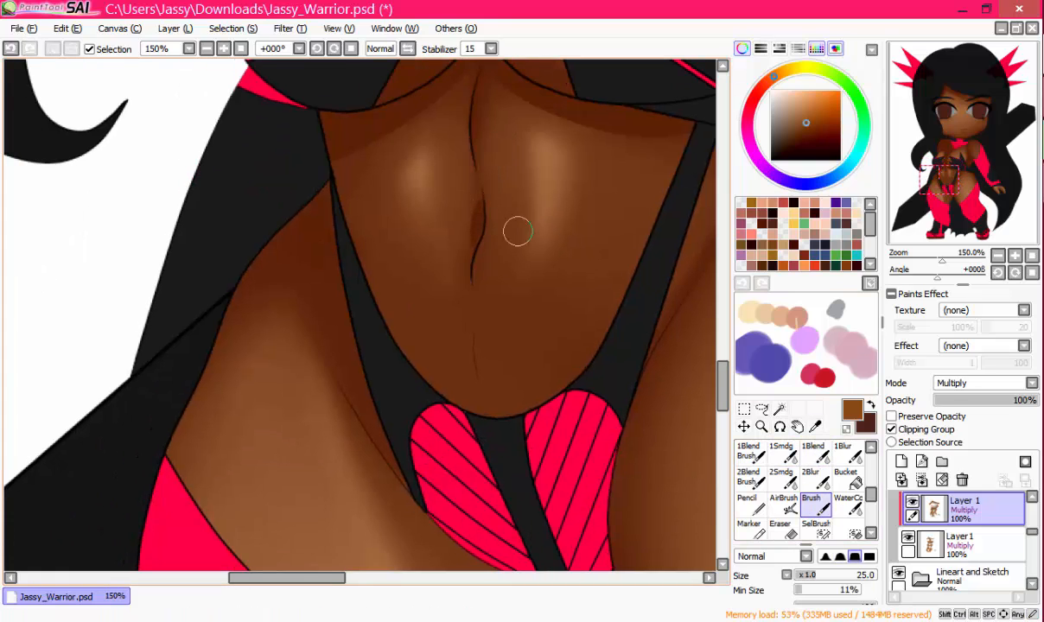
scroll(518, 231, down, 5)
scroll(560, 170, up, 8)
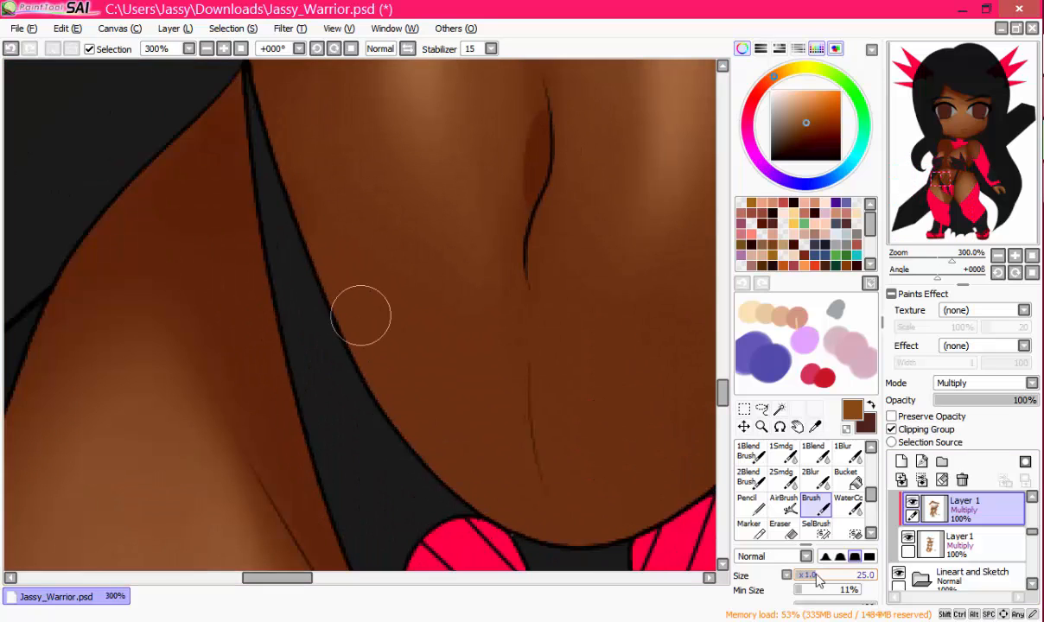
click(819, 579)
drag(559, 231, 533, 269)
drag(508, 175, 510, 275)
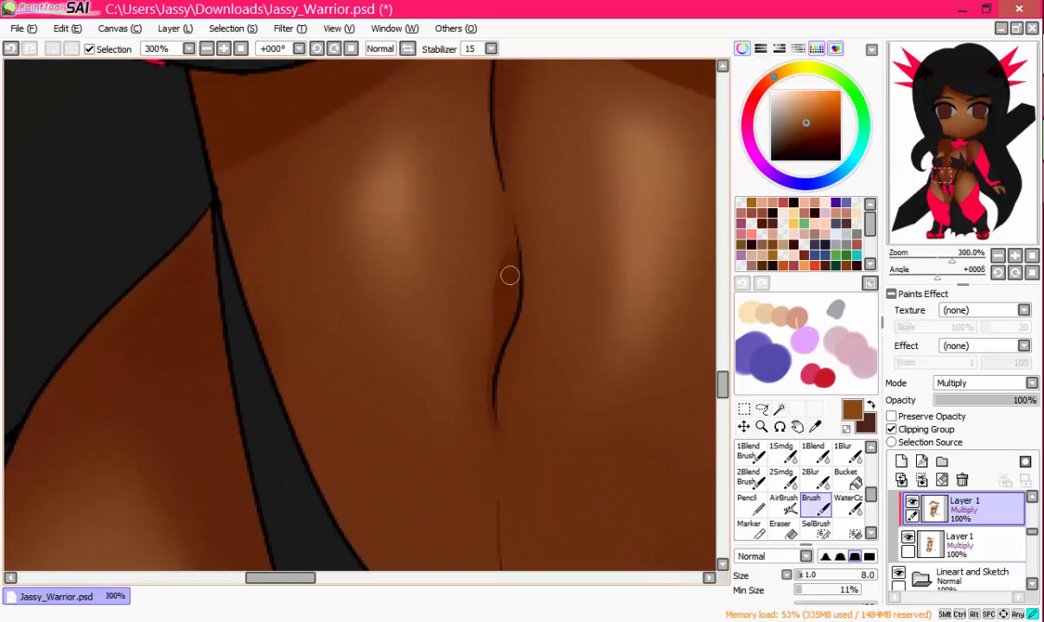
drag(516, 333, 472, 250)
Step: Blend the edges of the navel shadow into the belly with 1Blend at size 15
click(813, 452)
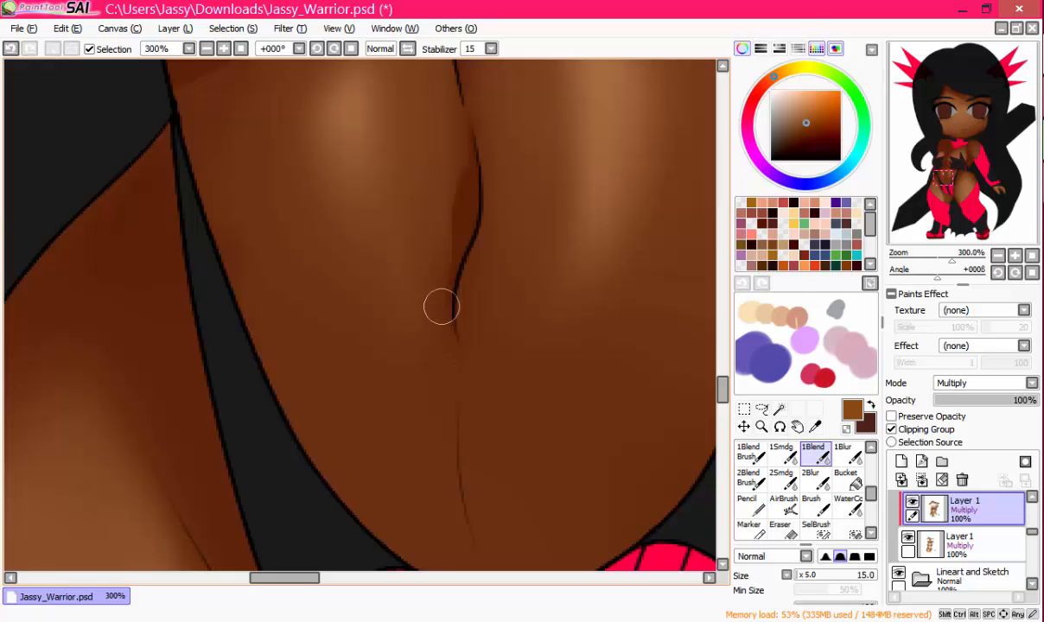
drag(467, 169, 451, 266)
drag(481, 406, 439, 127)
Step: Paint thin shadow strokes along the lower belly line and the thigh crease with the Brush at size 8
click(813, 502)
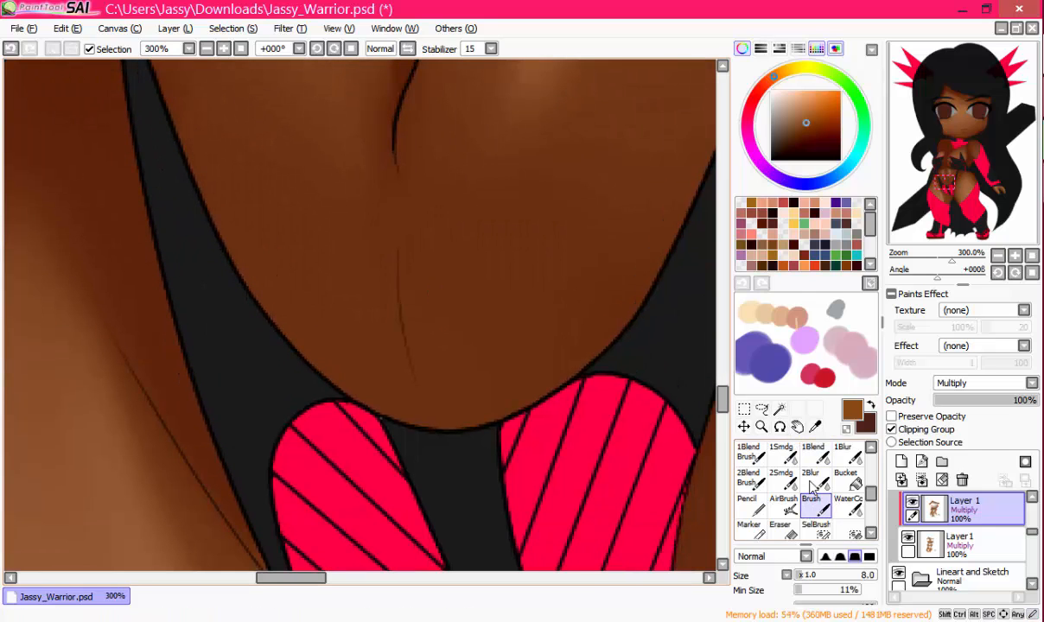
drag(400, 243, 414, 379)
drag(446, 419, 481, 256)
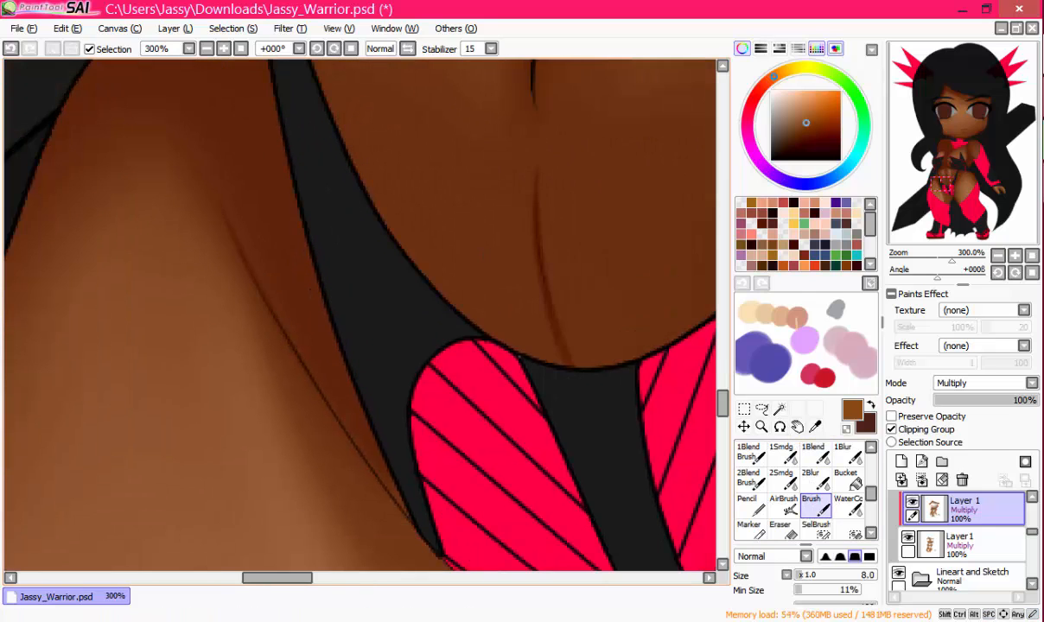
drag(329, 467, 291, 341)
drag(345, 424, 350, 315)
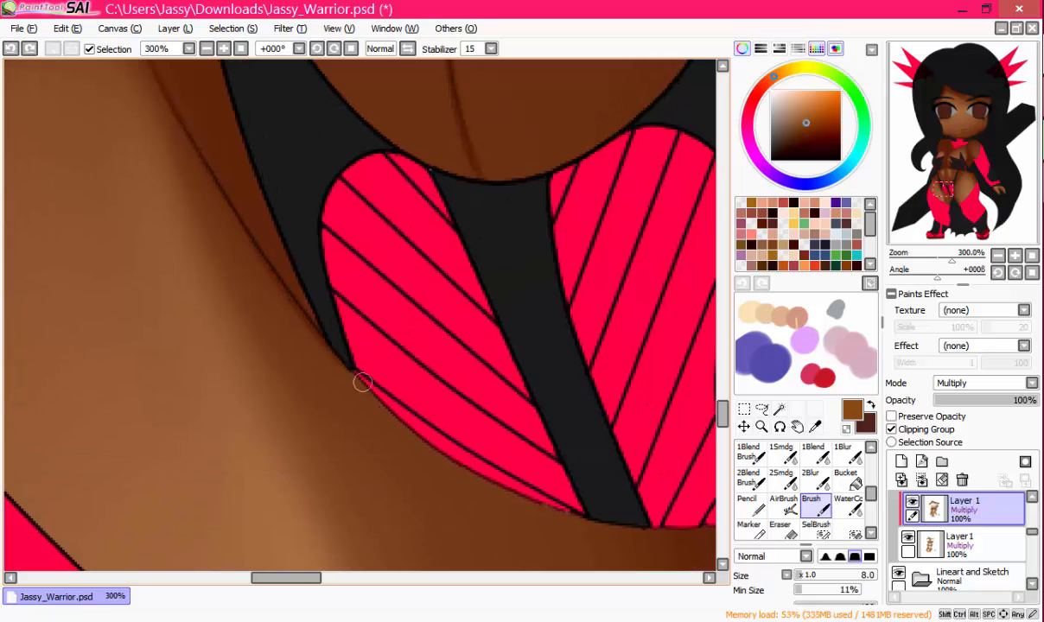
drag(547, 100, 487, 342)
Step: Soften the lower belly line's shadow with 1Blend at size 15 and switch back to the Brush
click(812, 447)
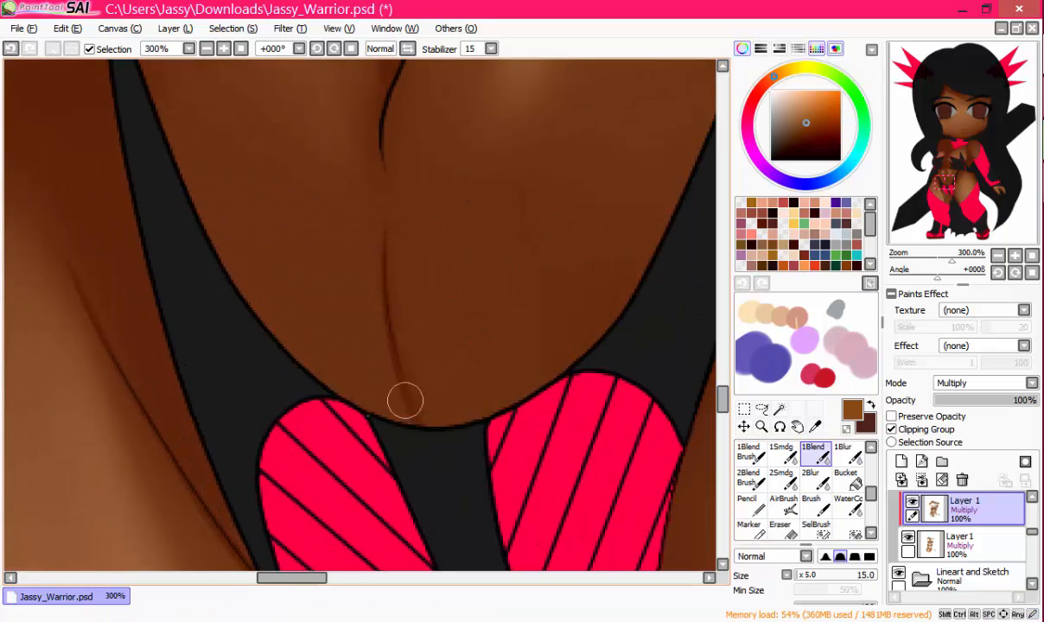
mouse_move(363, 313)
mouse_down()
mouse_move(466, 337)
mouse_move(454, 446)
mouse_up()
key(b)
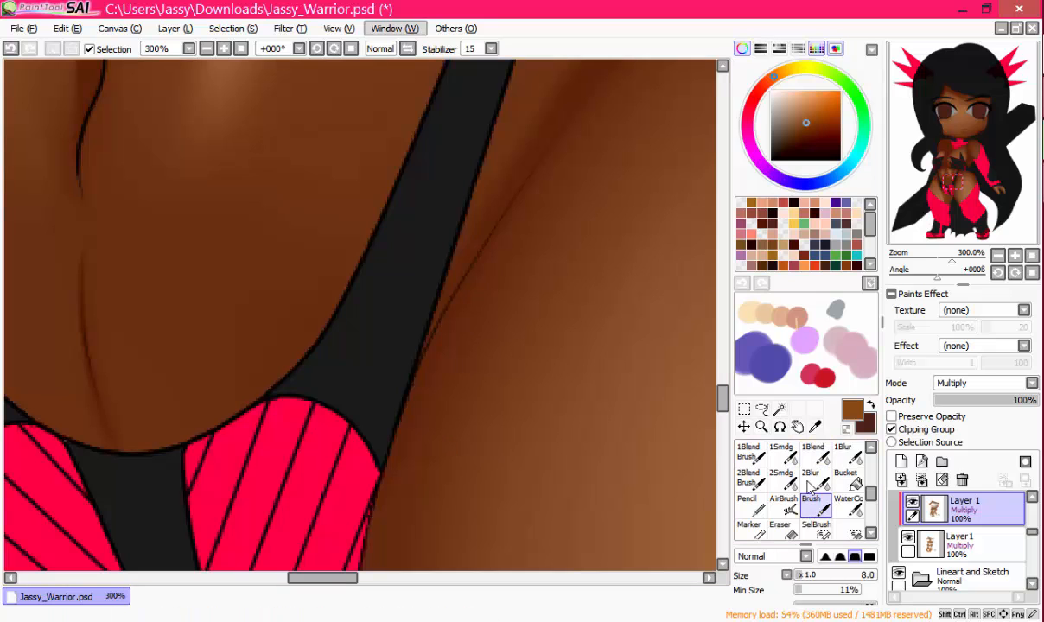
Step: Refine the thin shadow along the thigh crease beside the black strap with the Brush at size 8
click(413, 32)
click(415, 32)
drag(449, 286, 338, 275)
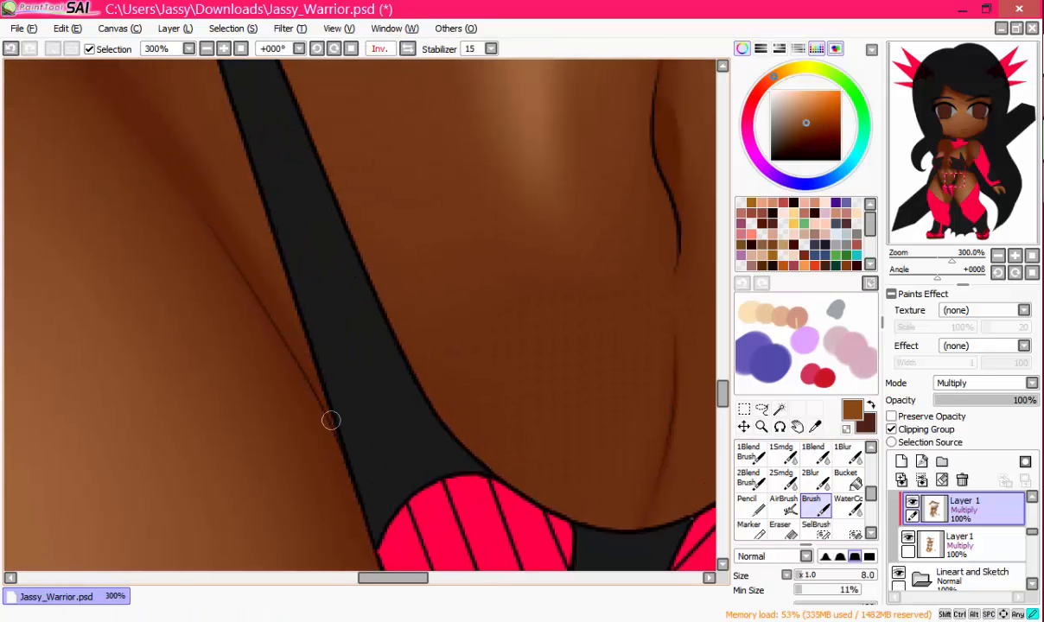
scroll(338, 322, down, 6)
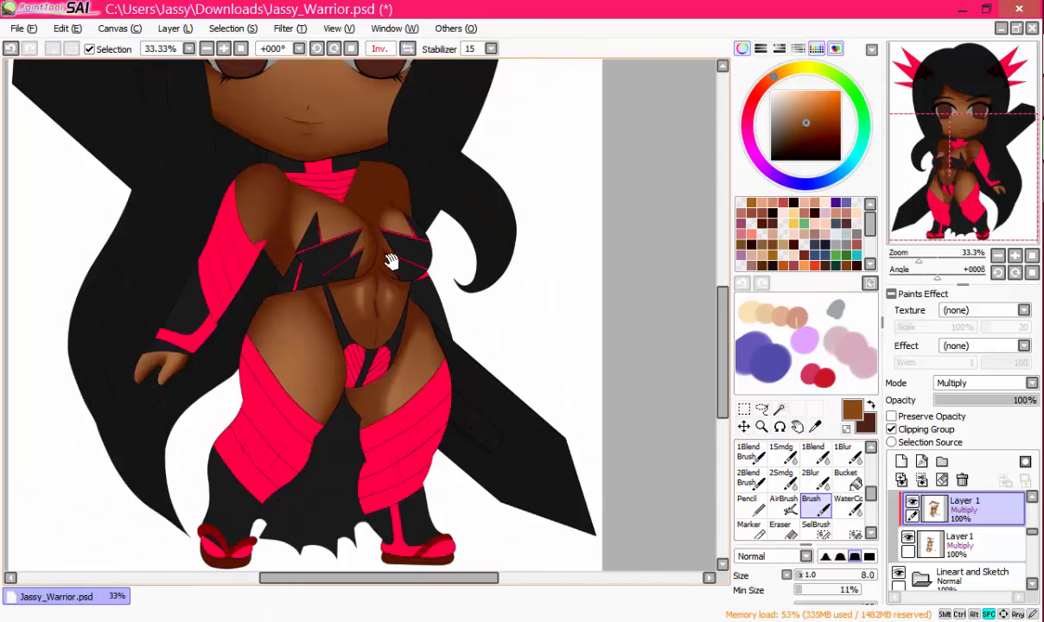
Step: Paint a thin shadow along the armpit crease above the black top and soften it with 1Blend at size 15
drag(389, 261, 431, 263)
scroll(430, 262, up, 5)
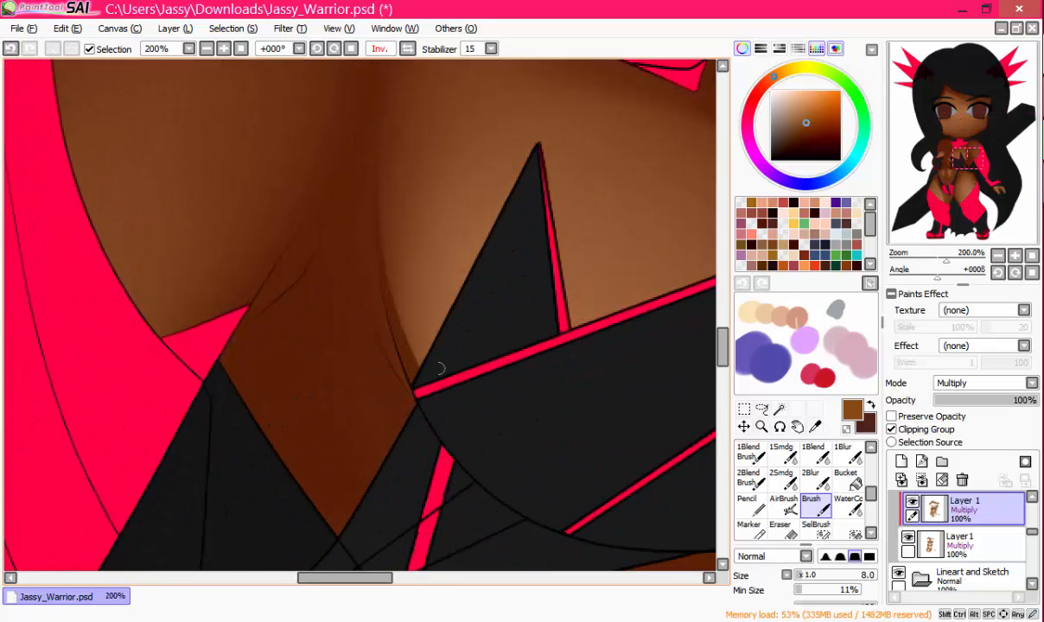
drag(414, 314, 427, 310)
click(816, 454)
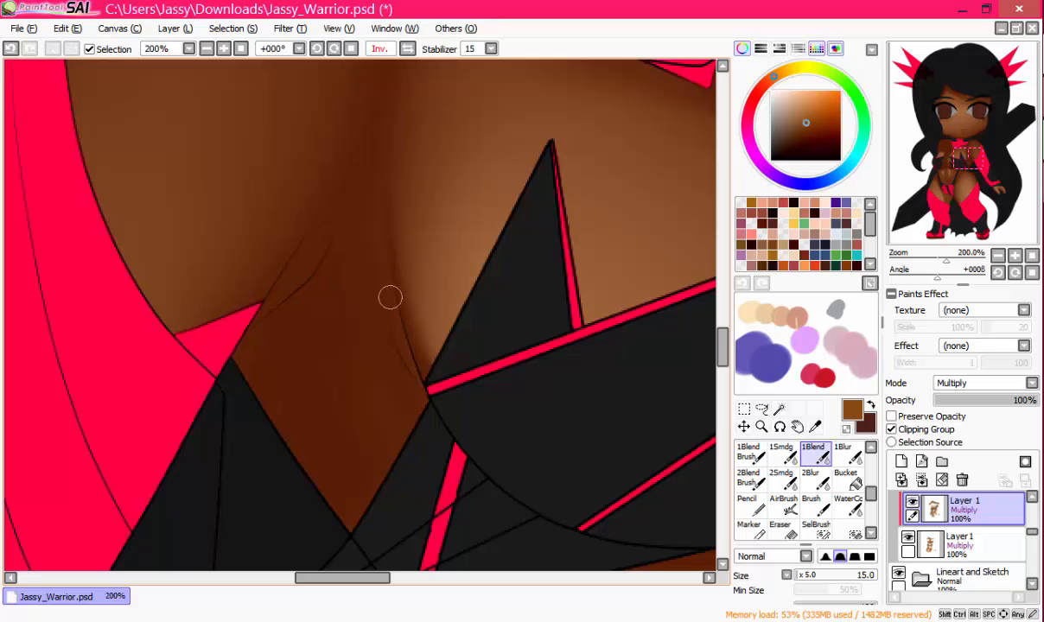
scroll(431, 373, up, 10)
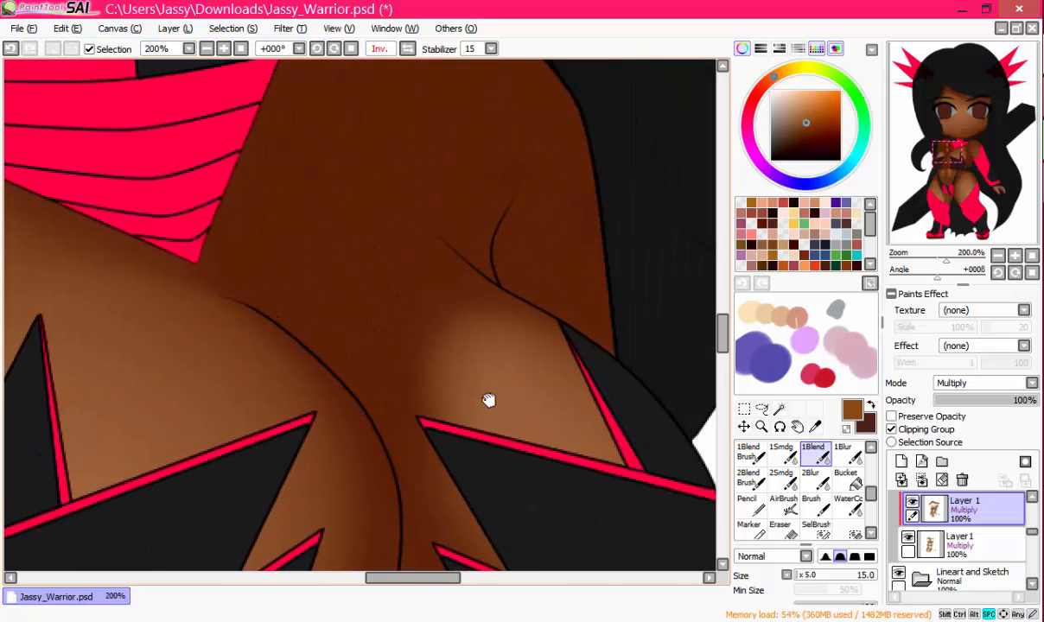
Step: Paint a thin shadow beneath the first eye's upper eyelid crease, from inner to outer corner, with the Brush at size 8
scroll(480, 319, down, 3)
scroll(536, 358, down, 1)
scroll(403, 268, up, 5)
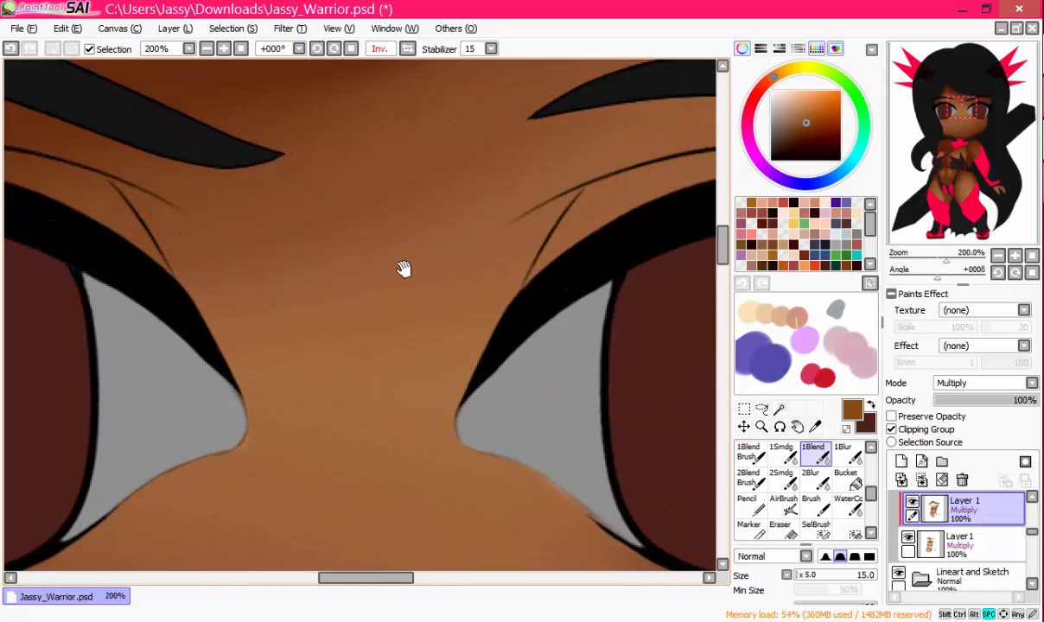
drag(403, 268, 366, 317)
click(811, 503)
drag(316, 353, 334, 325)
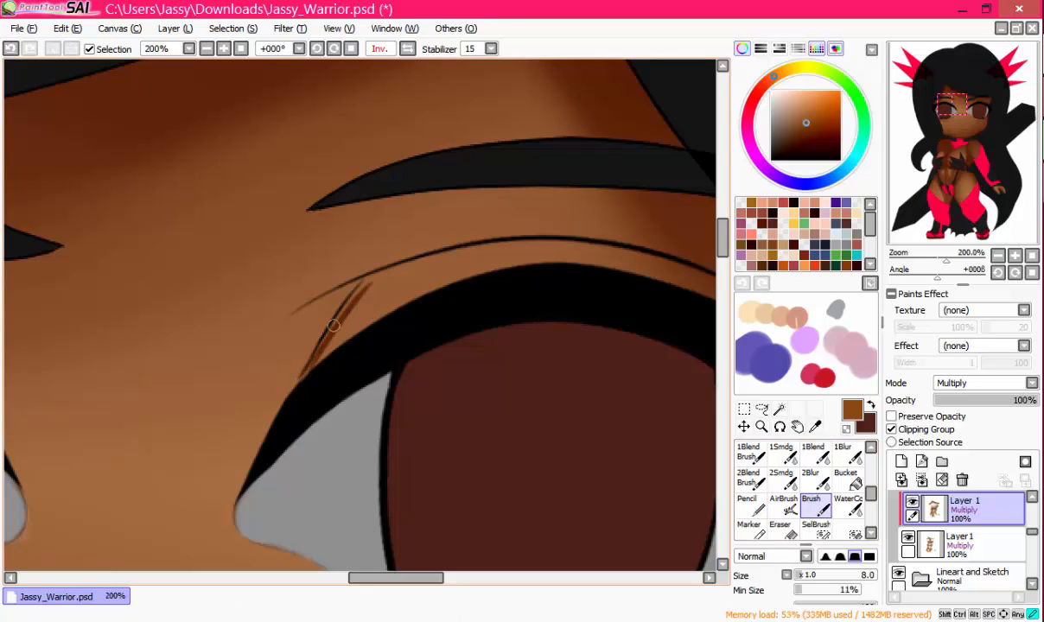
key(ctrl+z)
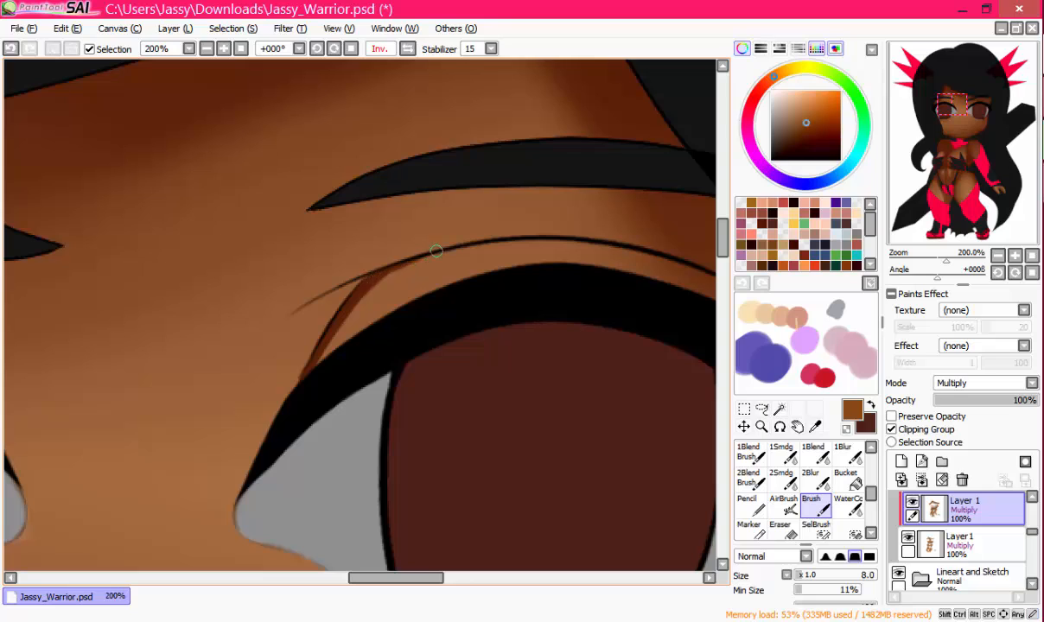
drag(361, 275, 506, 246)
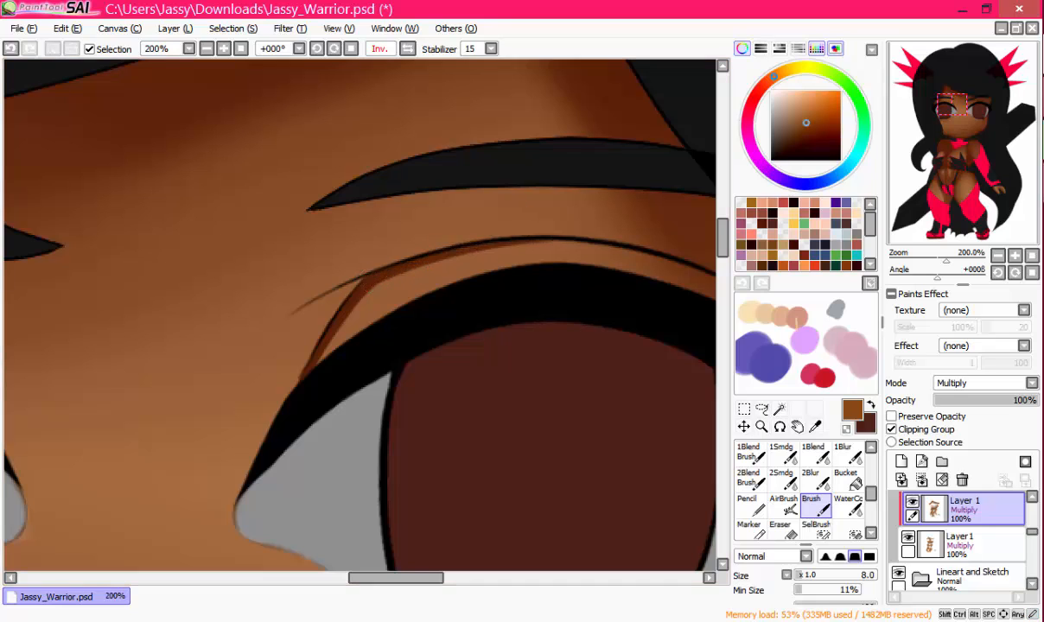
key(h)
drag(289, 233, 473, 192)
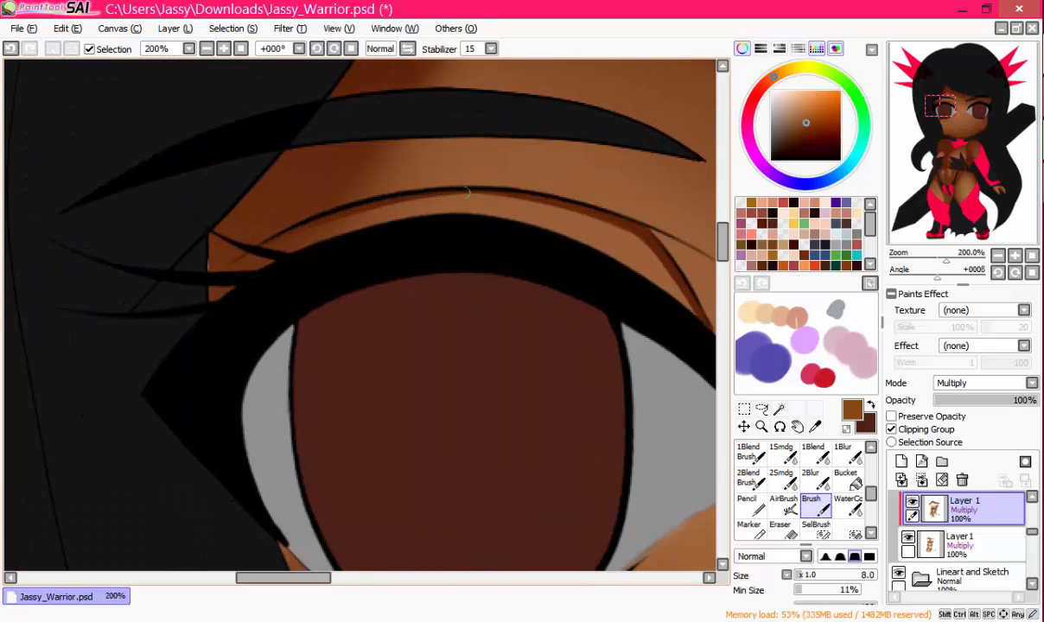
drag(391, 203, 515, 199)
Step: Paint a matching thin shadow beneath the second eye's upper eyelid crease with the Brush at size 8, undoing unsatisfactory strokes
drag(484, 243, 164, 234)
drag(678, 271, 242, 257)
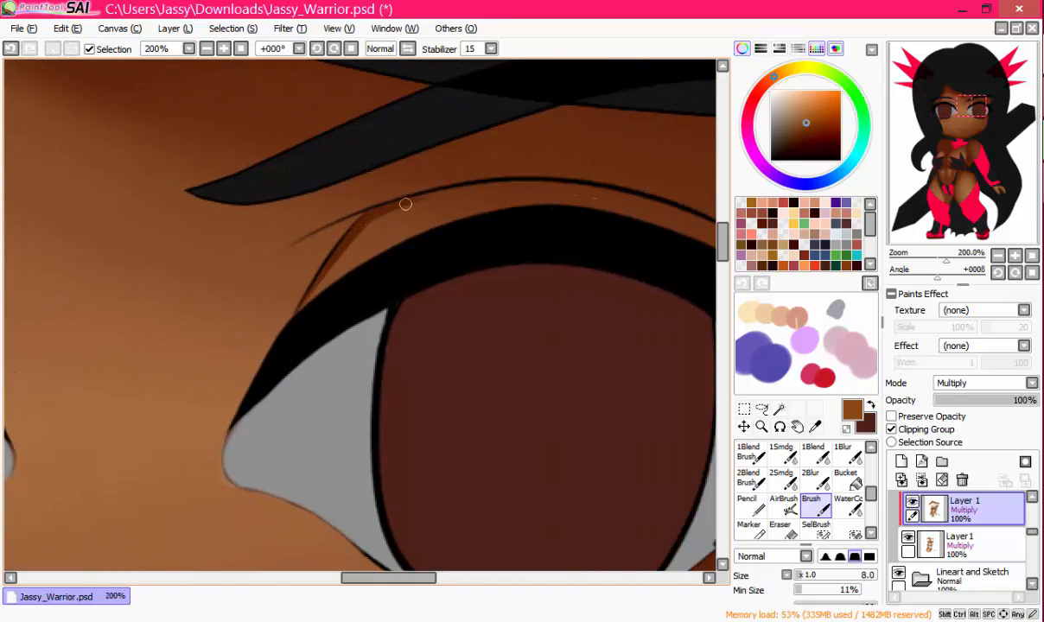
drag(341, 240, 599, 191)
click(407, 49)
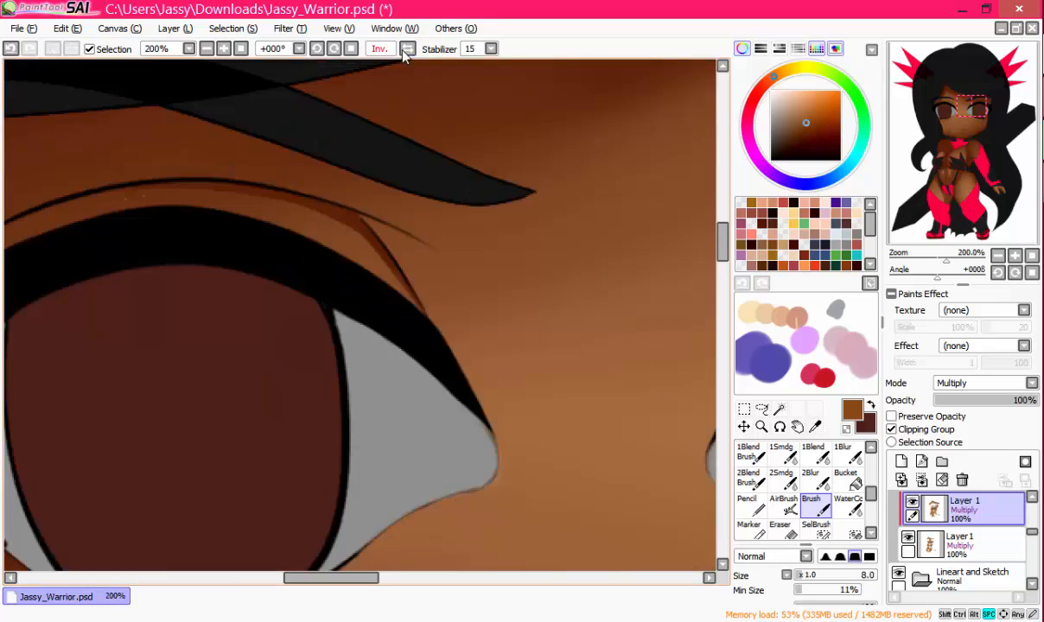
drag(198, 141, 493, 160)
drag(306, 238, 454, 199)
key(ctrl+z)
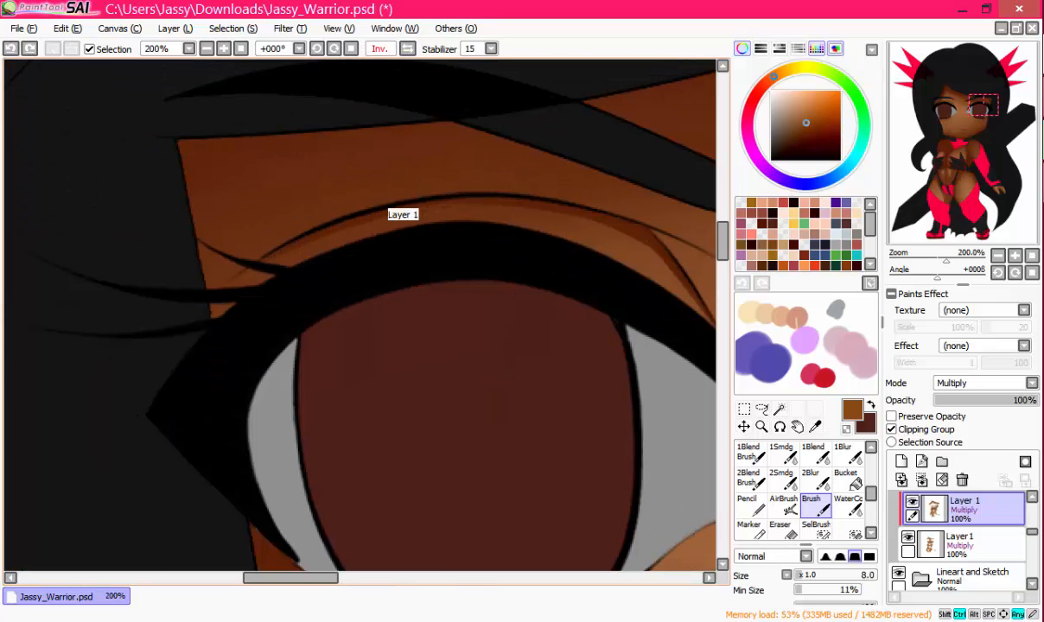
key(ctrl+z)
drag(294, 242, 446, 202)
key(ctrl+z)
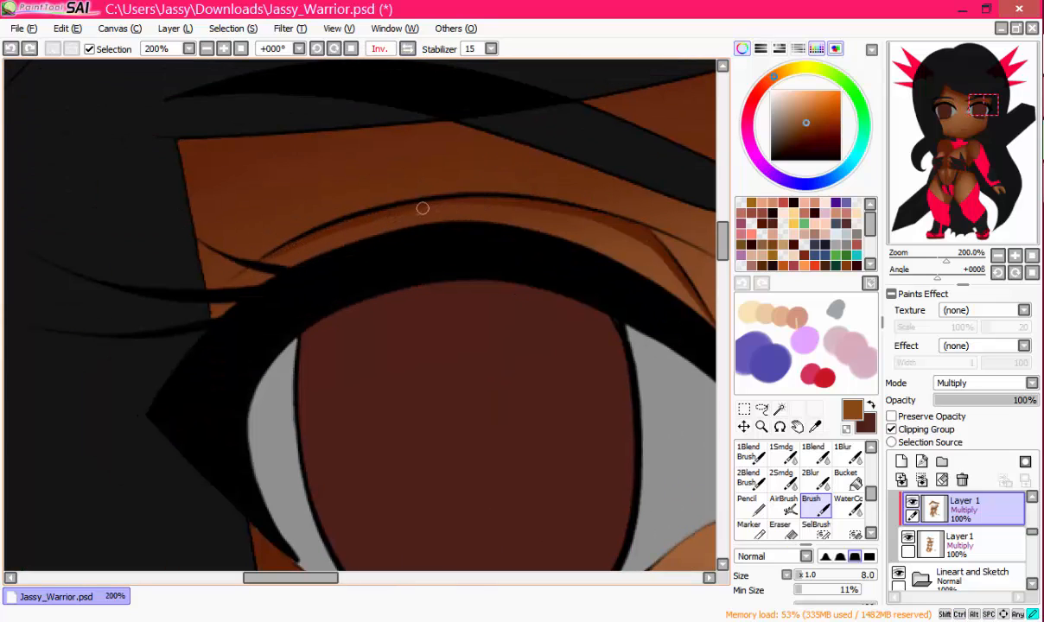
drag(391, 234, 142, 242)
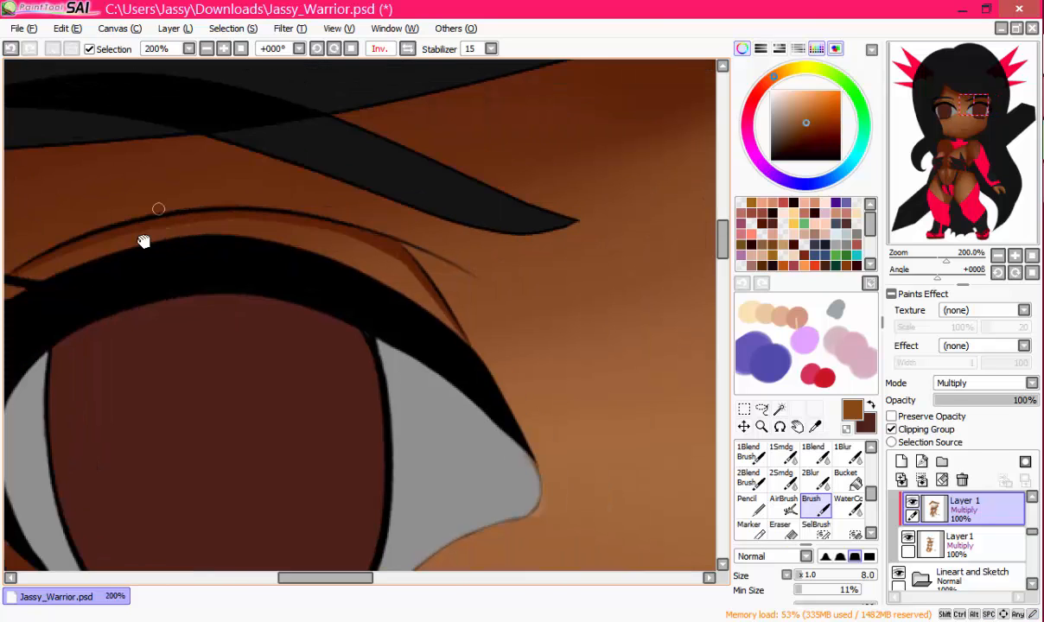
Step: Extend the eyelid shadows along the inner ends of both eyes' crease lines
scroll(159, 210, down, 2)
scroll(204, 217, up, 3)
drag(364, 233, 364, 269)
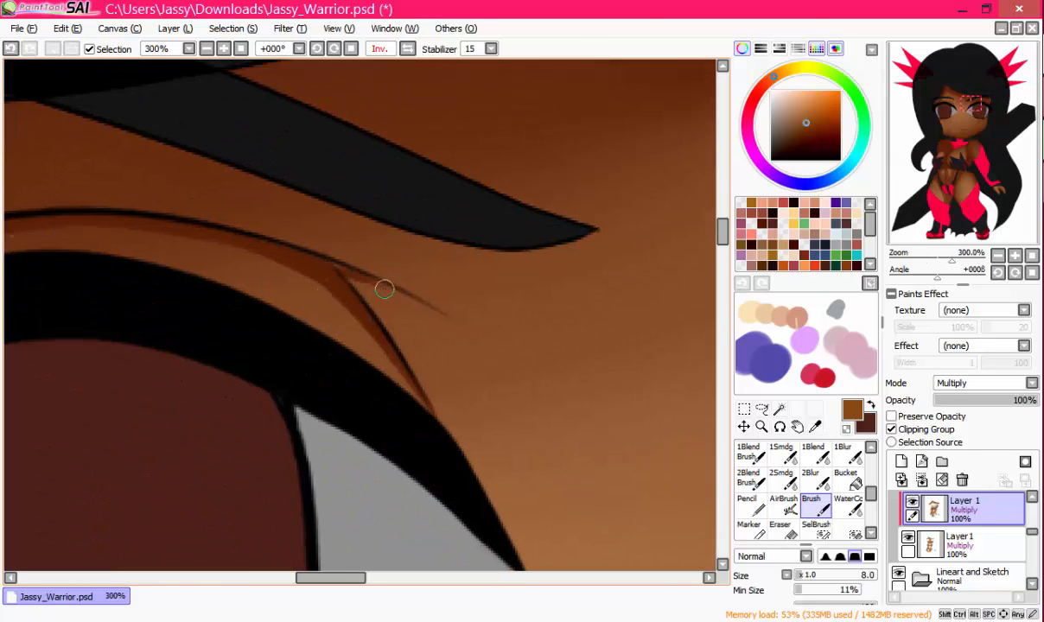
drag(674, 258, 306, 271)
drag(573, 268, 385, 254)
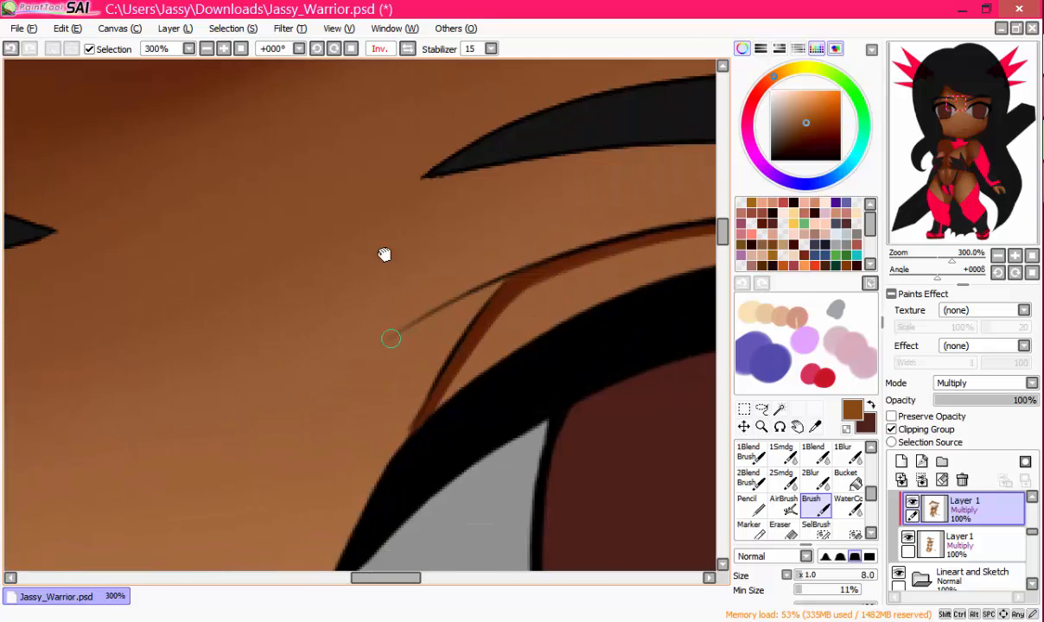
drag(389, 338, 527, 270)
drag(493, 303, 490, 217)
Step: Paint a small round shadow at the tip of the nose with the Brush at size 26
scroll(414, 329, down, 6)
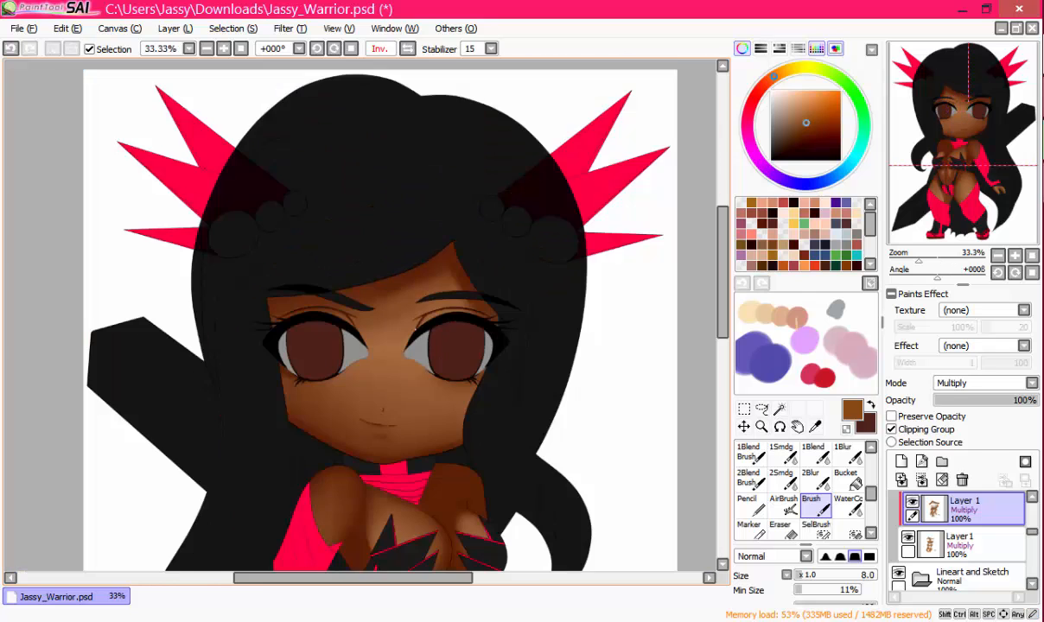
drag(384, 411, 390, 238)
scroll(390, 238, up, 6)
drag(803, 575, 818, 576)
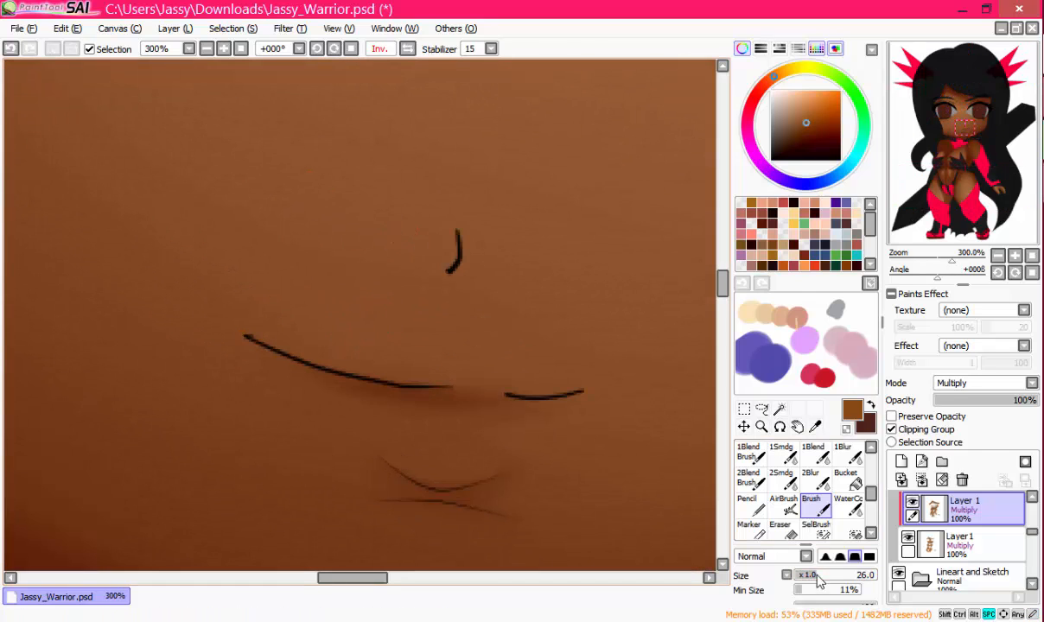
drag(452, 256, 457, 267)
key(ctrl+z)
scroll(508, 256, down, 6)
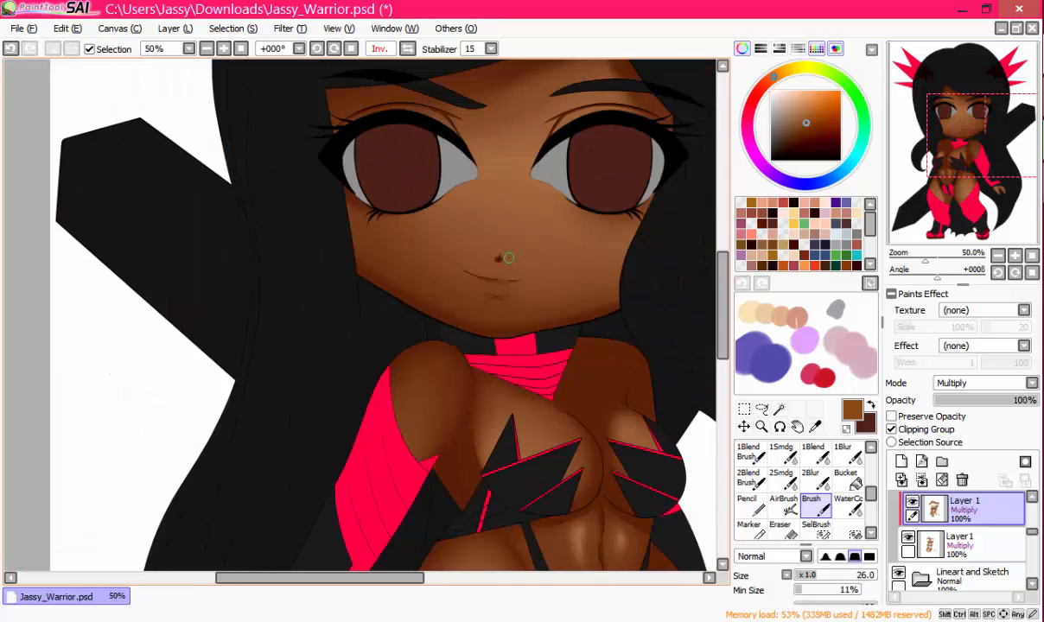
Step: Paint shadows under the mouth line and along the lower lip crease with the Brush at size 13
scroll(485, 275, up, 7)
click(806, 577)
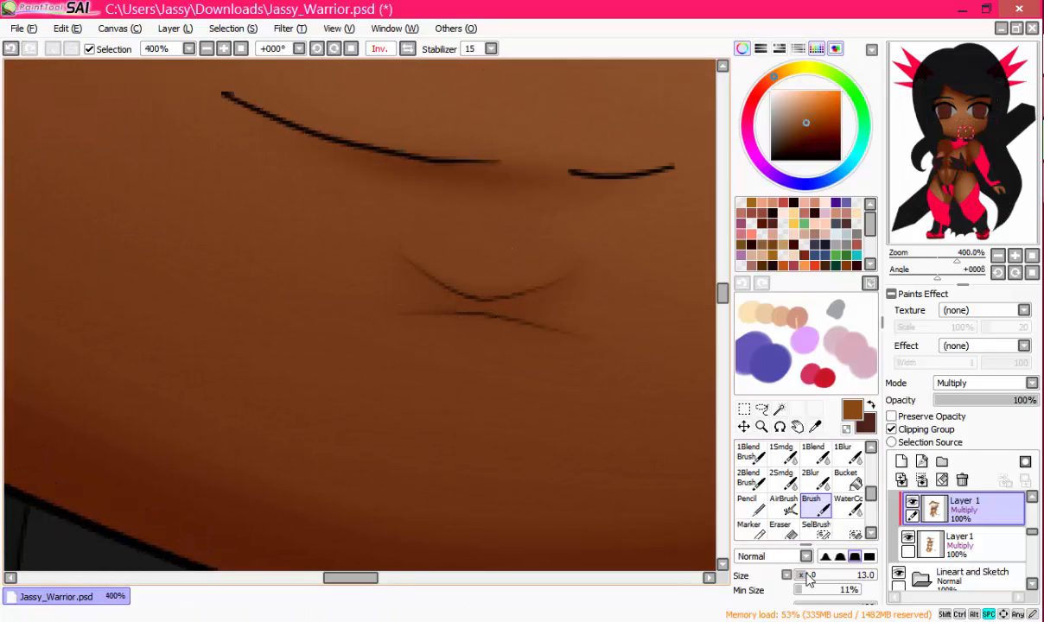
click(408, 49)
drag(367, 194, 524, 251)
mouse_move(327, 343)
mouse_down()
mouse_move(384, 362)
mouse_move(424, 351)
mouse_move(489, 296)
mouse_up()
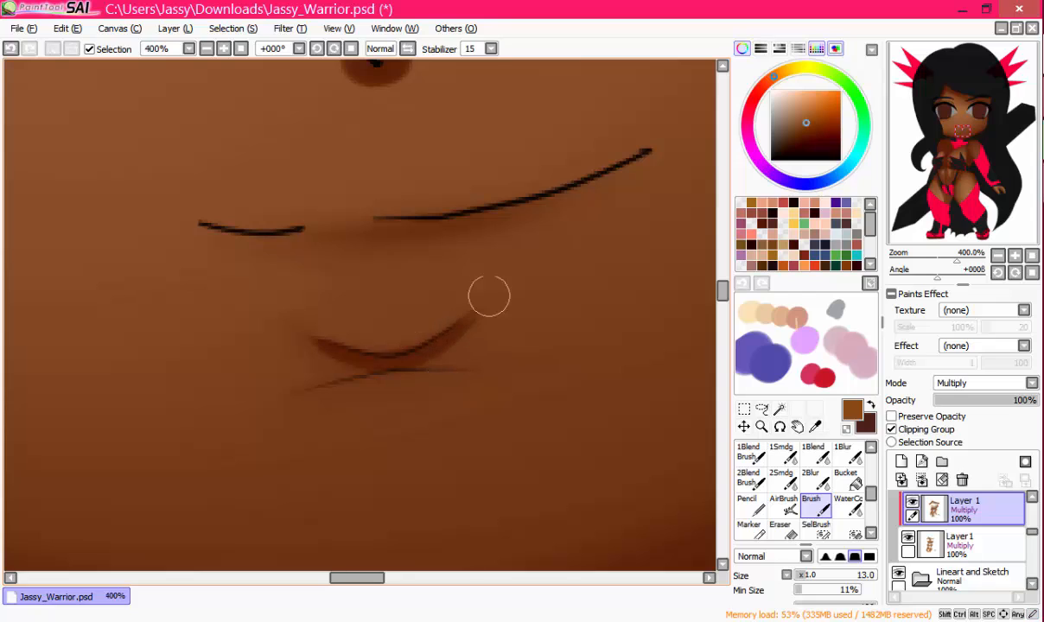
drag(398, 295, 400, 351)
mouse_move(209, 288)
mouse_down()
mouse_move(438, 275)
mouse_move(398, 287)
mouse_move(470, 274)
mouse_up()
Step: Blend the mouth and nose shadows into the face with 1Blend at size 10
click(813, 452)
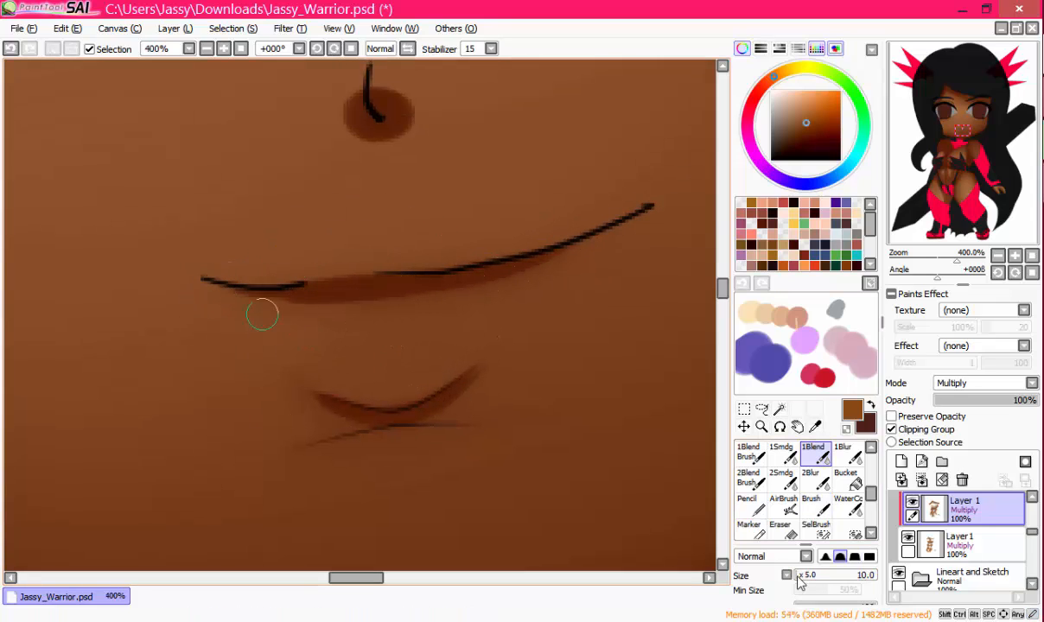
drag(263, 312, 547, 272)
scroll(443, 176, down, 7)
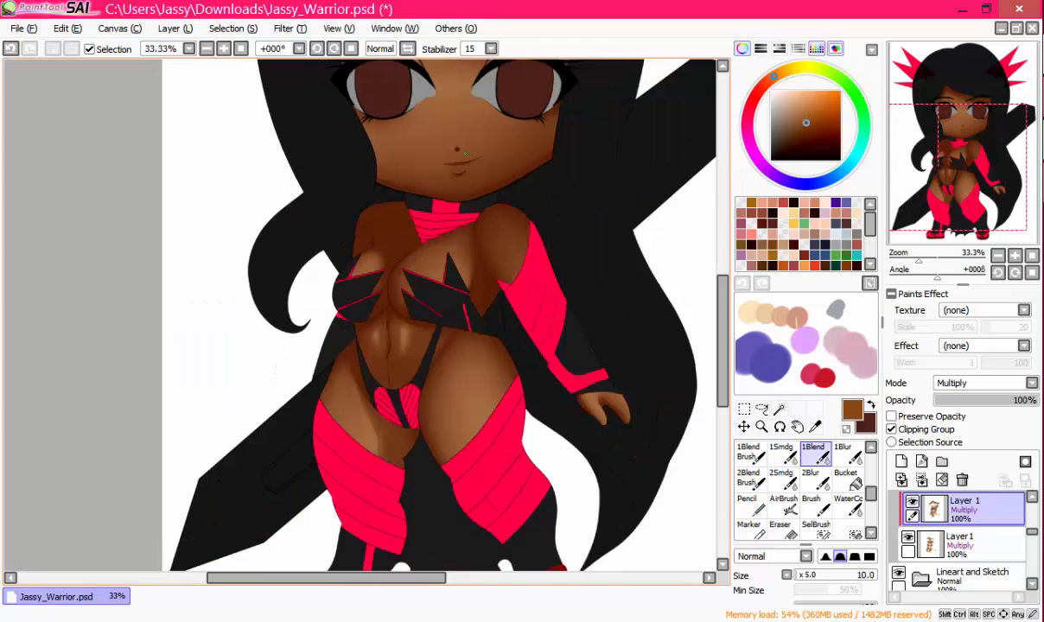
scroll(443, 175, up, 5)
drag(365, 242, 383, 255)
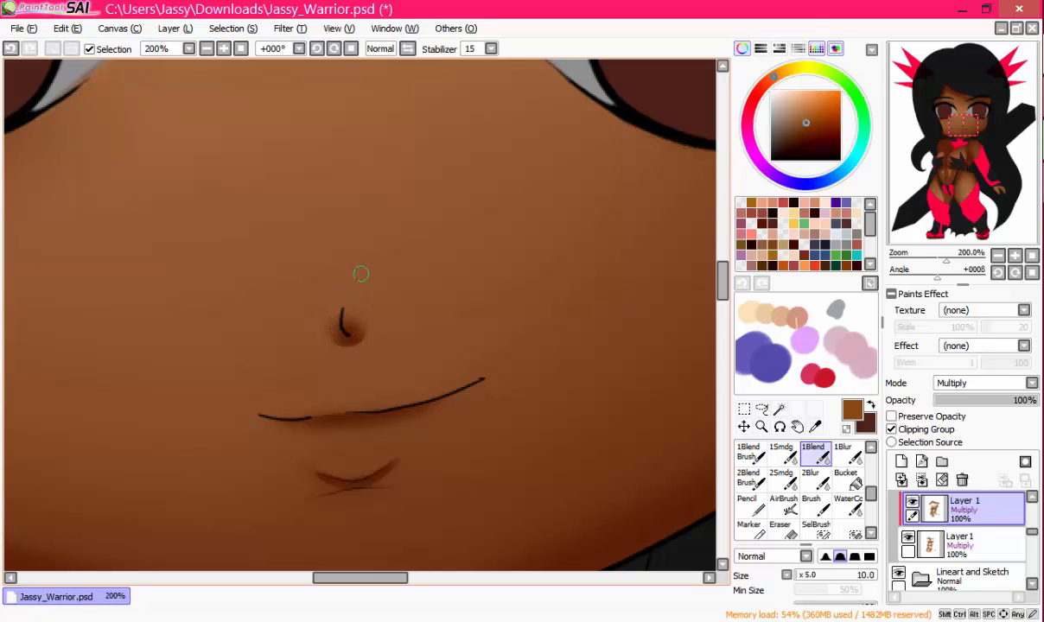
Step: Enlarge the 1Blend tool to size 145 and check the shaded face and whole figure
scroll(382, 238, down, 7)
scroll(380, 224, up, 3)
drag(465, 251, 499, 269)
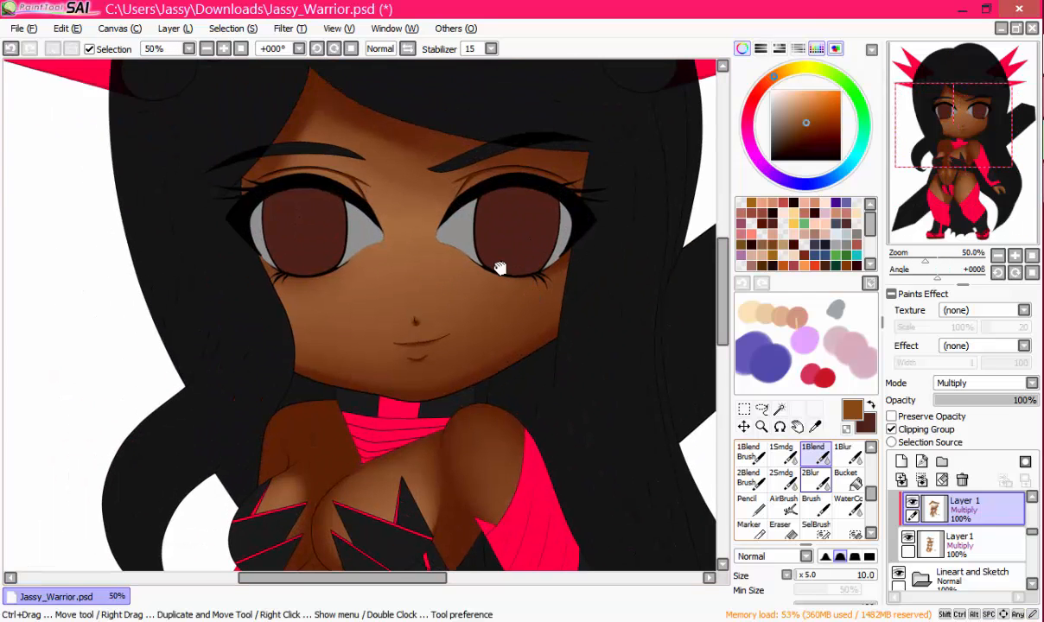
drag(830, 575, 821, 577)
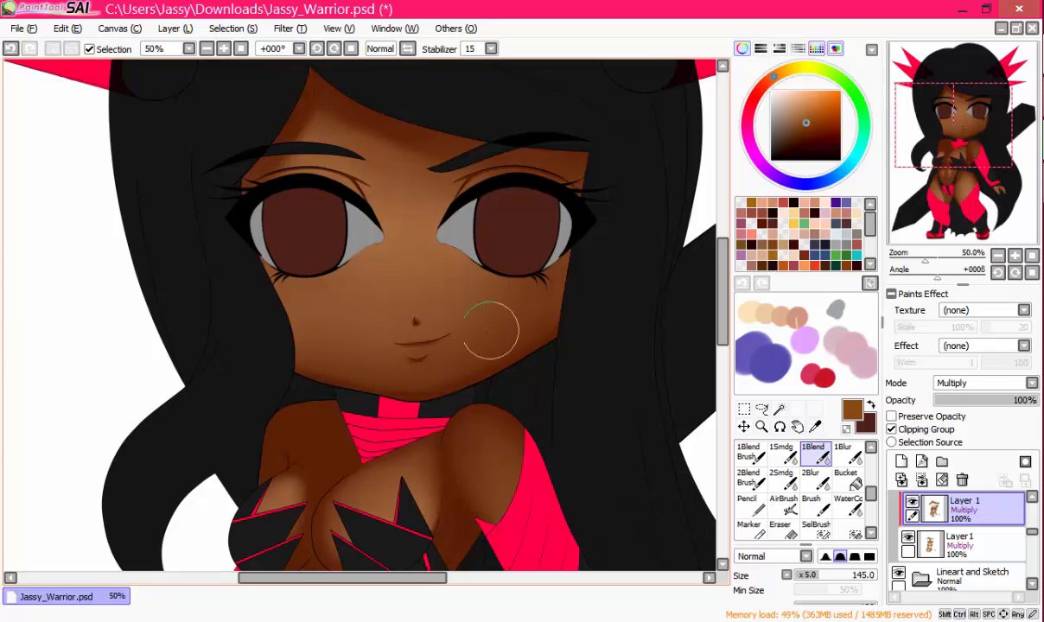
scroll(471, 320, up, 2)
scroll(666, 139, down, 6)
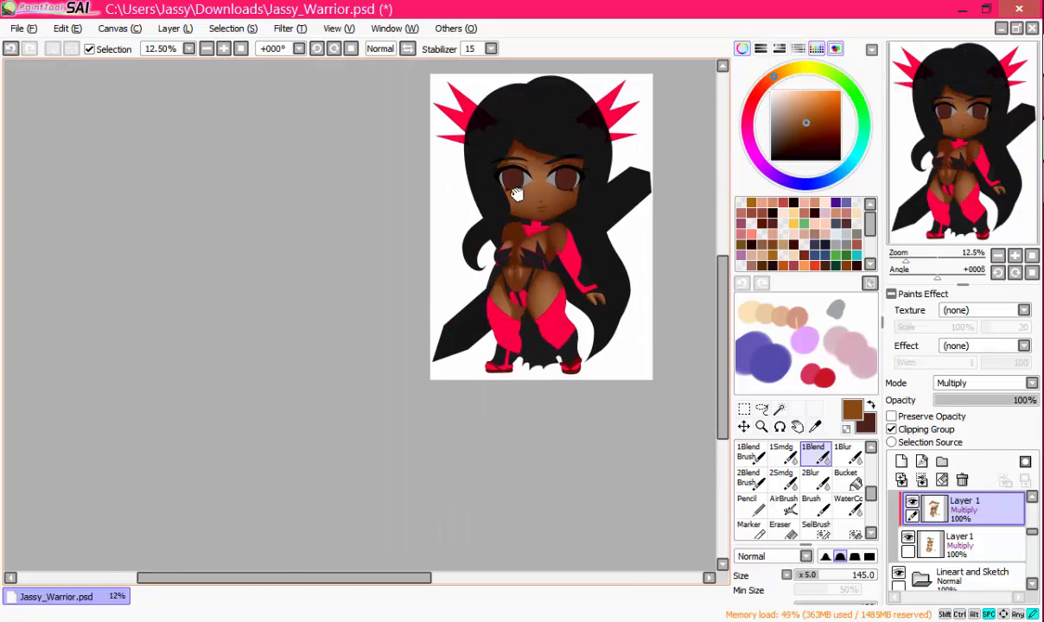
Step: Paint the shadow the bangs cast across the forehead with the Brush at size 75, redoing strokes along the hairline
scroll(516, 194, up, 3)
click(811, 504)
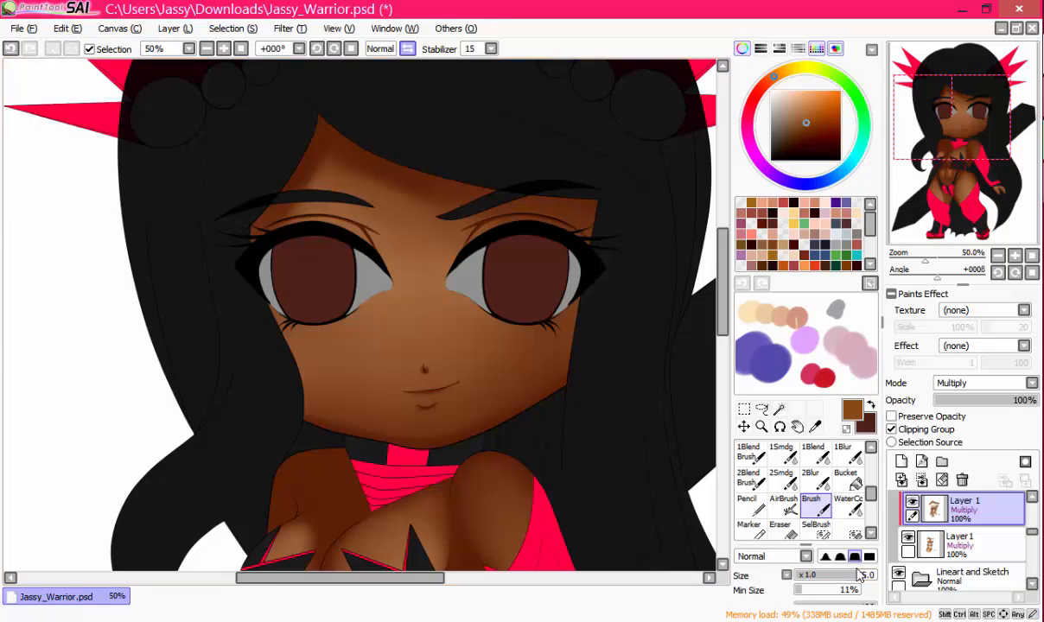
key(h)
drag(362, 136, 442, 179)
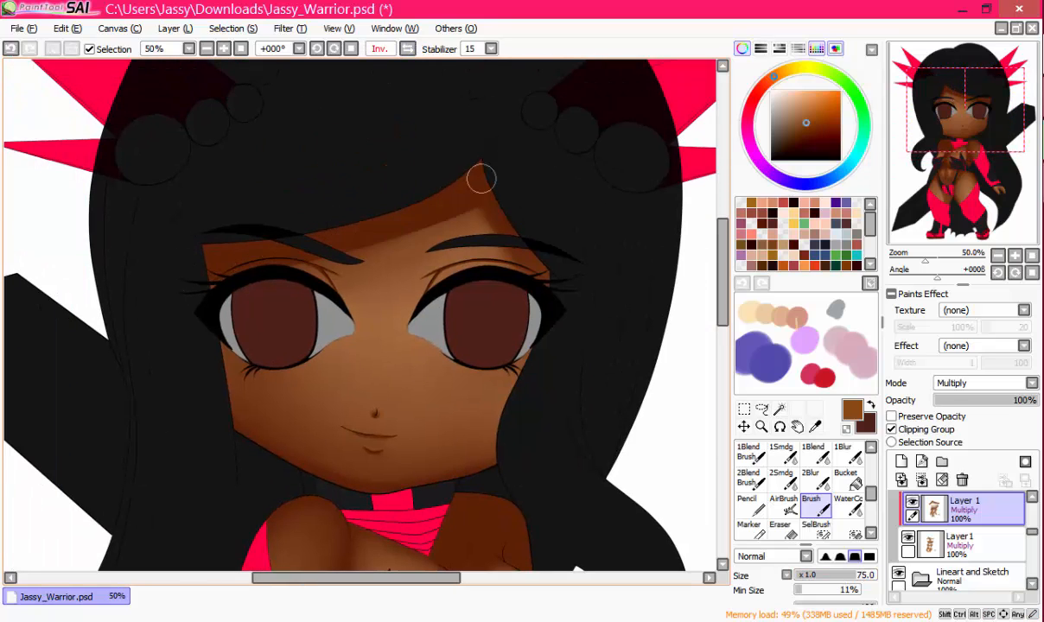
key(ctrl+z)
mouse_move(288, 252)
mouse_down()
mouse_move(454, 195)
mouse_move(520, 144)
mouse_up()
drag(482, 180, 561, 294)
key(ctrl+z)
drag(423, 186, 454, 158)
key(h)
Step: Paint a dark shadow along the inner thigh edge below the bikini bottom with the Brush at size 36
scroll(452, 156, down, 3)
scroll(417, 274, up, 2)
scroll(418, 274, up, 4)
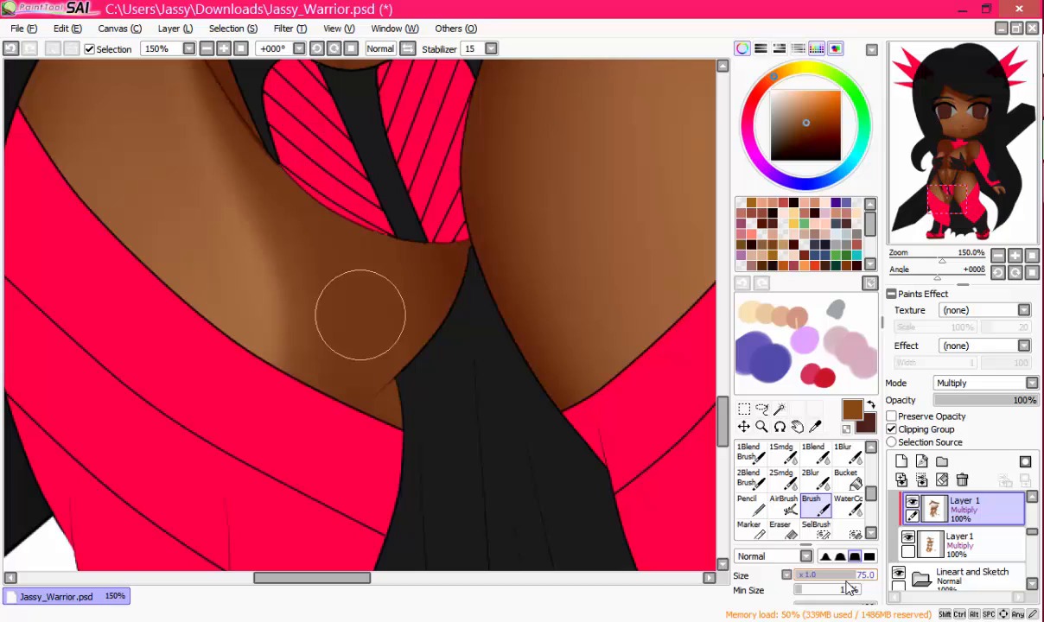
drag(847, 582, 835, 577)
mouse_move(445, 240)
mouse_down()
mouse_move(374, 385)
mouse_move(389, 368)
mouse_up()
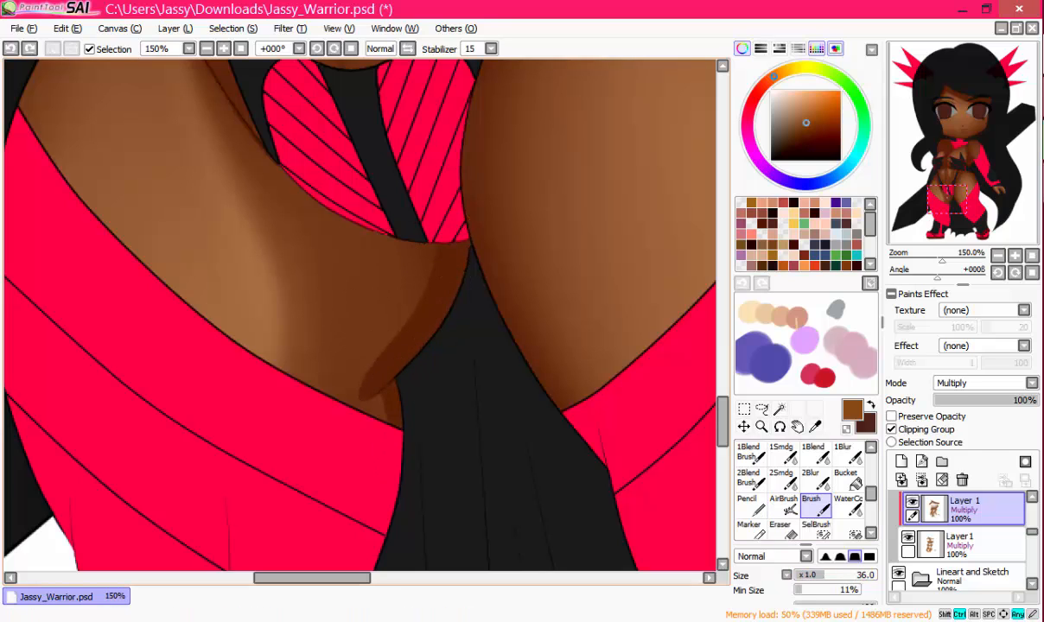
mouse_move(439, 250)
mouse_down()
mouse_move(415, 329)
mouse_move(378, 395)
mouse_move(394, 380)
mouse_up()
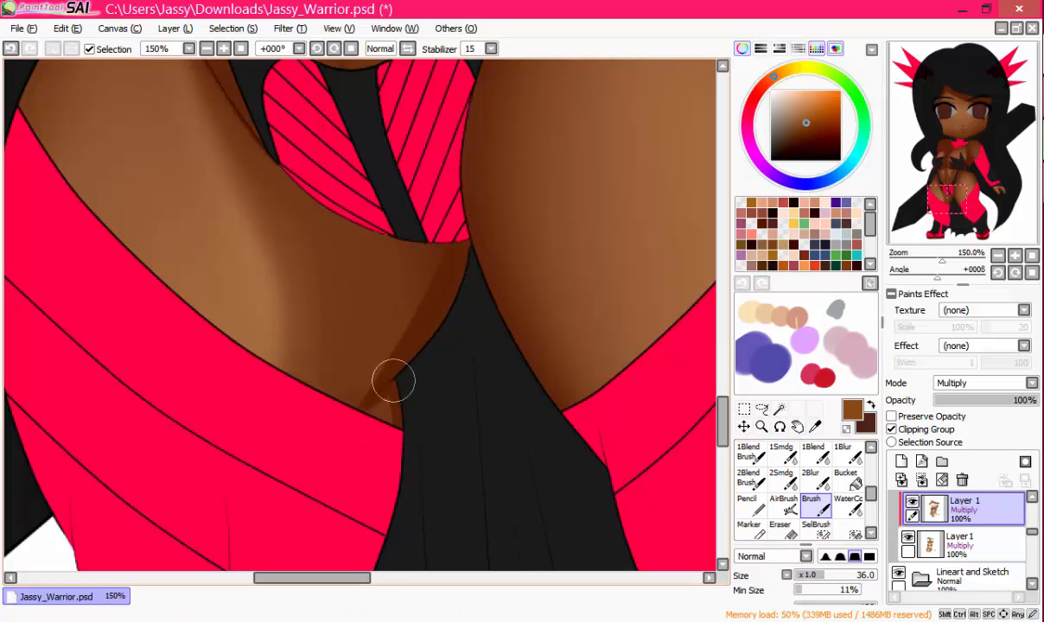
Step: Blend the inner thigh shadow into the surrounding skin with 1Blend and switch back to the Brush
click(812, 451)
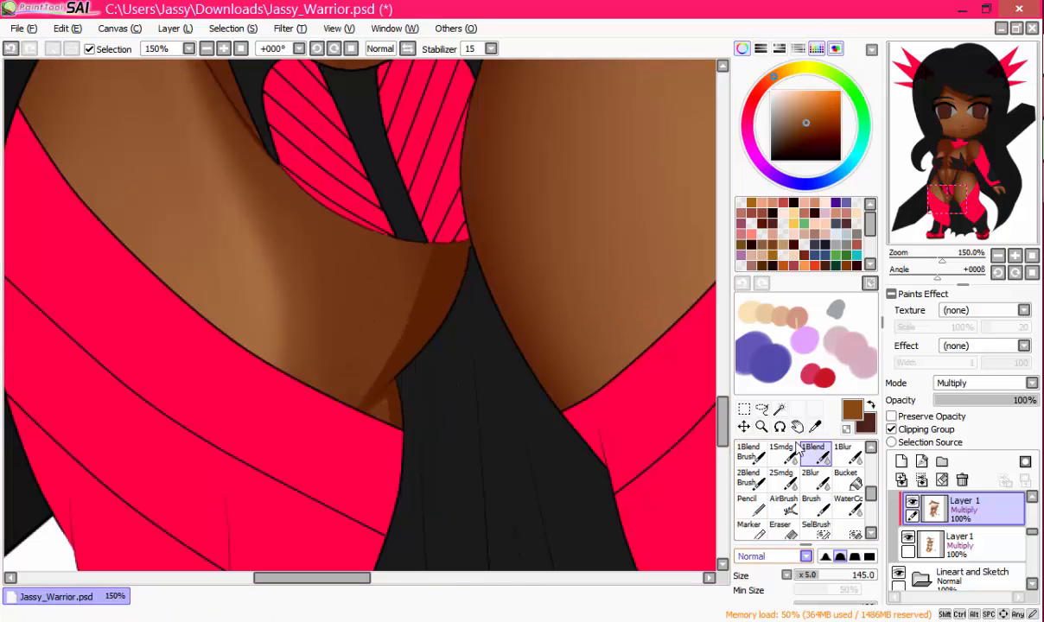
drag(465, 252, 264, 294)
scroll(333, 277, down, 4)
scroll(333, 278, up, 3)
drag(425, 331, 531, 316)
key(b)
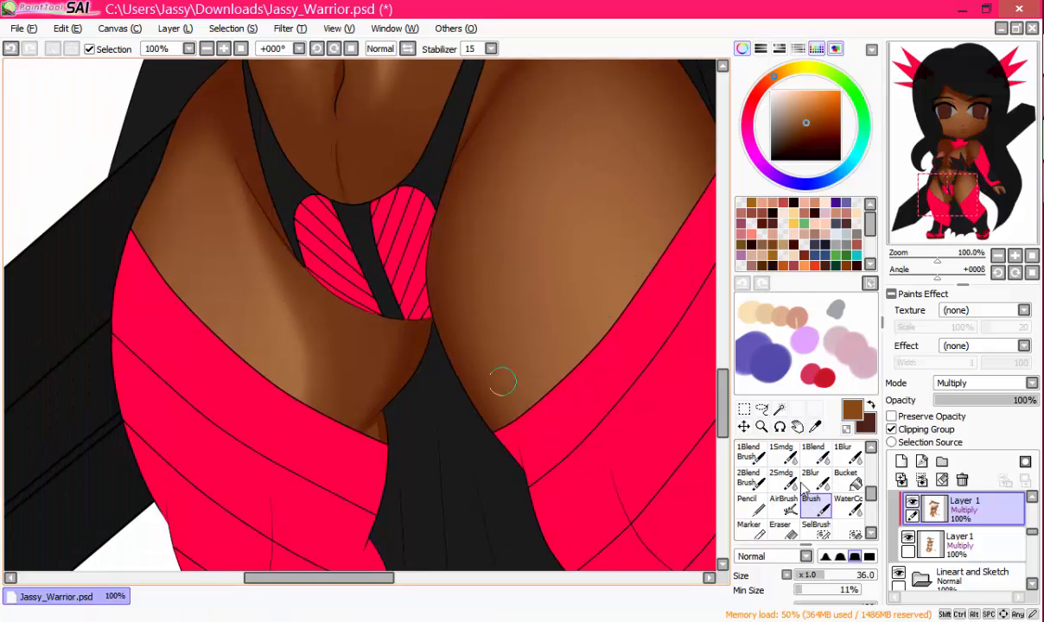
Step: Add a new layer above the skin shadow layers, clip it to the group, and fill it with orange-red
drag(424, 299, 412, 375)
drag(501, 303, 415, 303)
drag(528, 159, 546, 360)
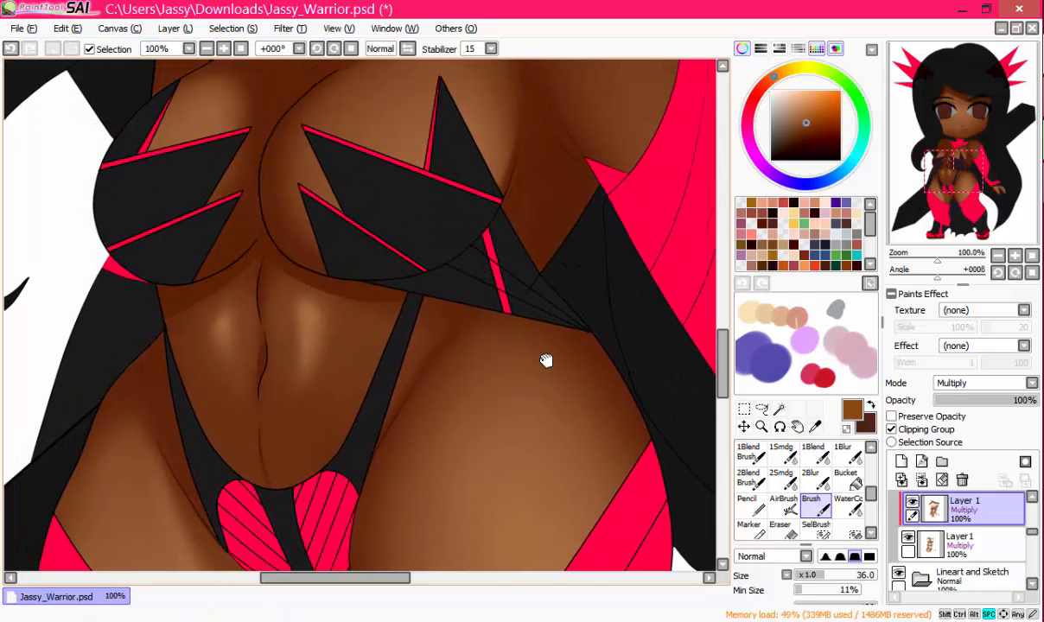
scroll(448, 249, down, 5)
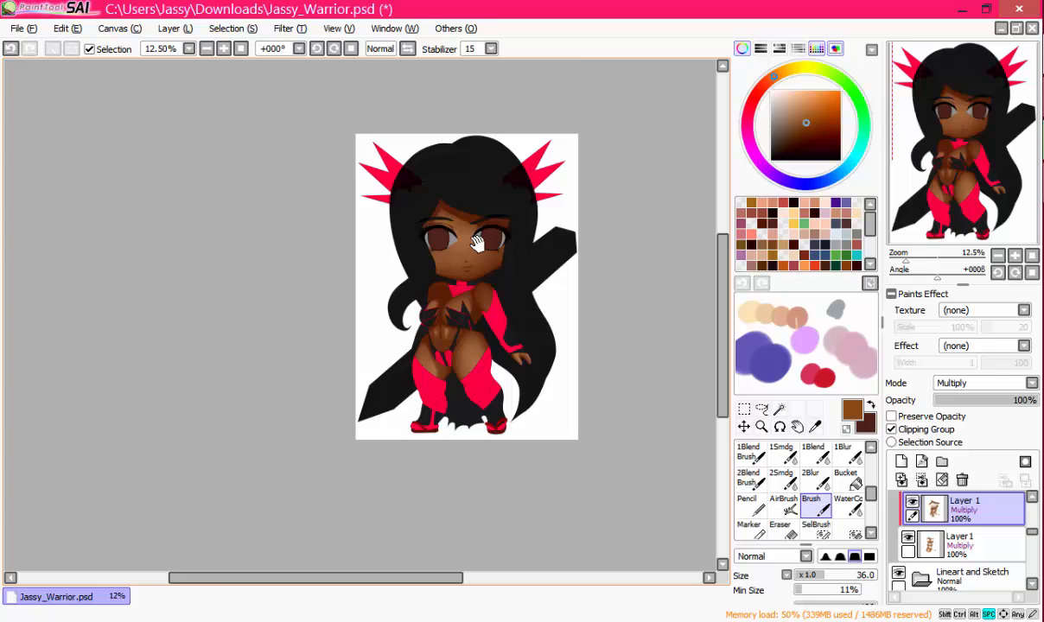
scroll(464, 183, up, 4)
click(901, 462)
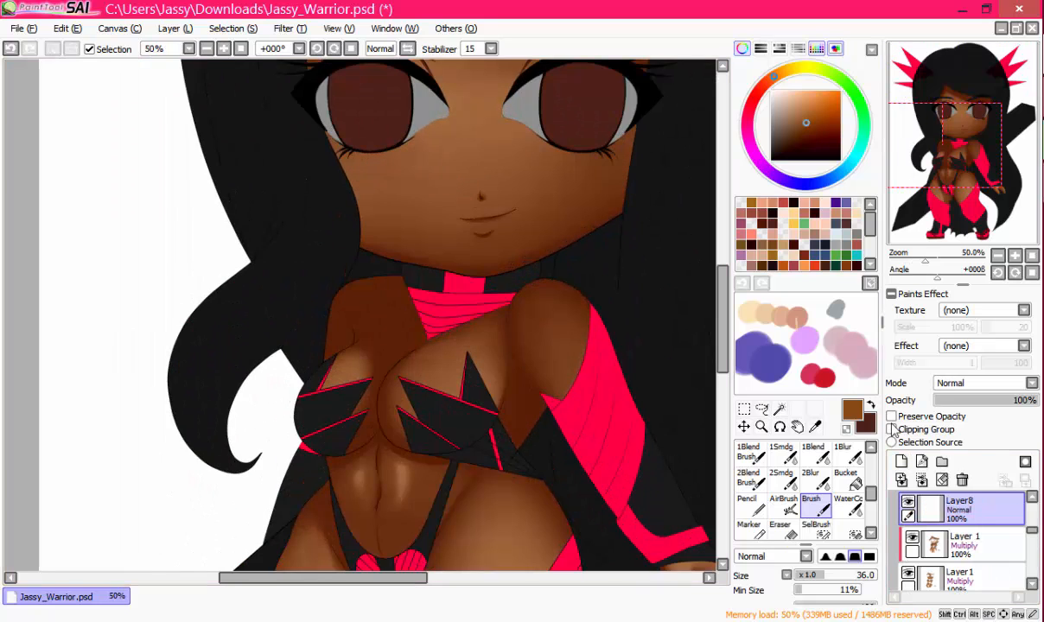
click(892, 429)
click(814, 266)
key(ctrl+f)
Step: Set the orange-red layer's blending mode to Overlay and lower its opacity to about 16%
click(1027, 383)
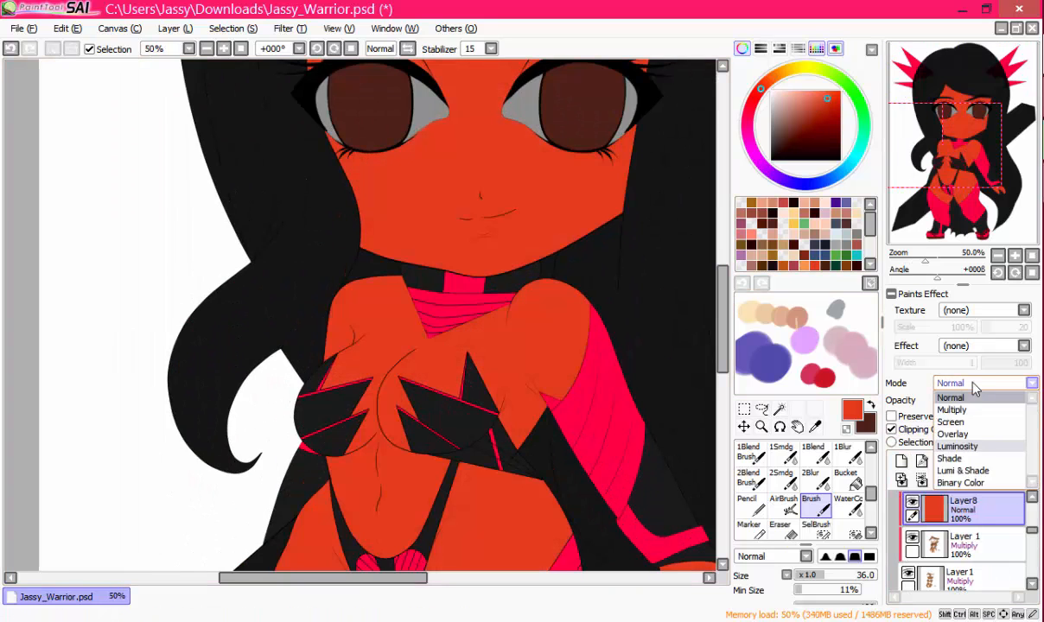
click(955, 433)
scroll(439, 227, down, 3)
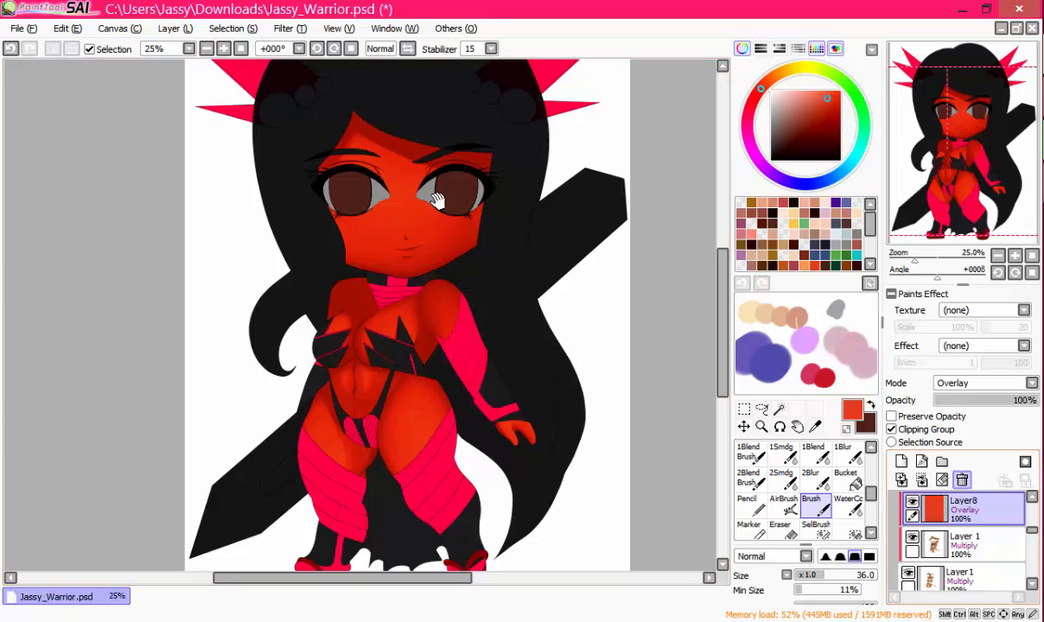
drag(1029, 400, 968, 402)
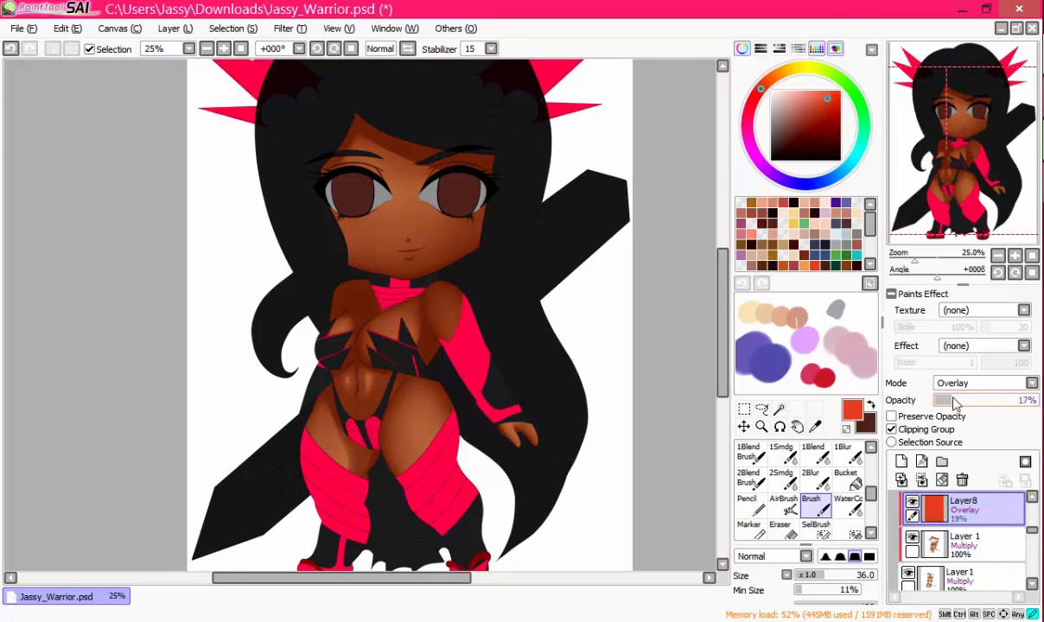
Step: Add another clipped layer above the orange-red one and fill it with a brighter, more saturated red
click(901, 462)
click(892, 430)
drag(832, 98, 843, 90)
key(ctrl+f)
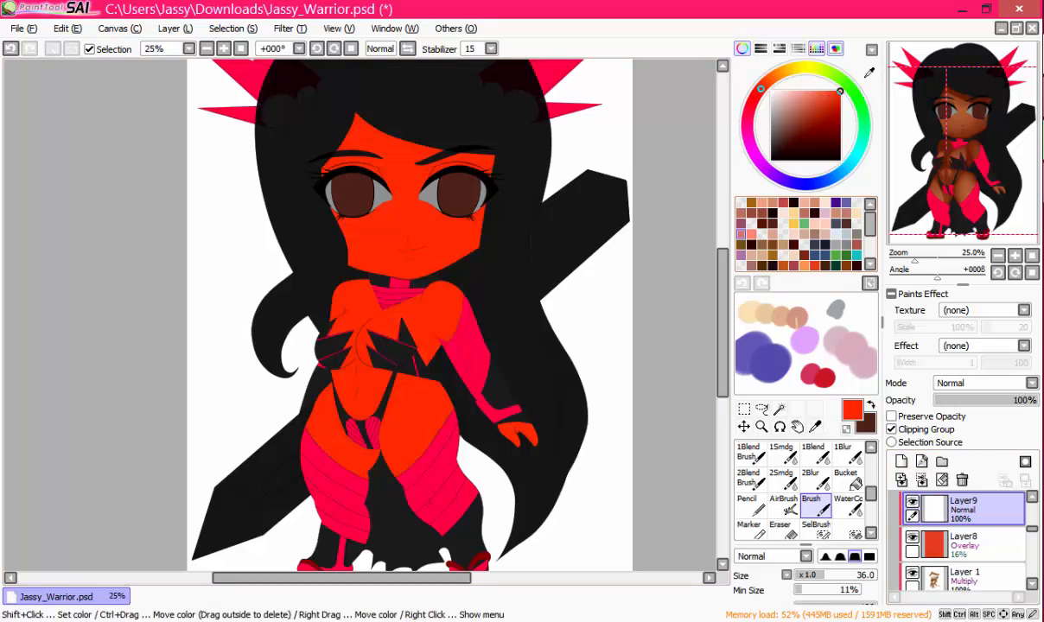
Step: Set the brighter red layer to Overlay at 7% opacity and reduce the orange-red layer below to about 8%
click(967, 385)
click(952, 434)
drag(1027, 400, 948, 411)
click(964, 545)
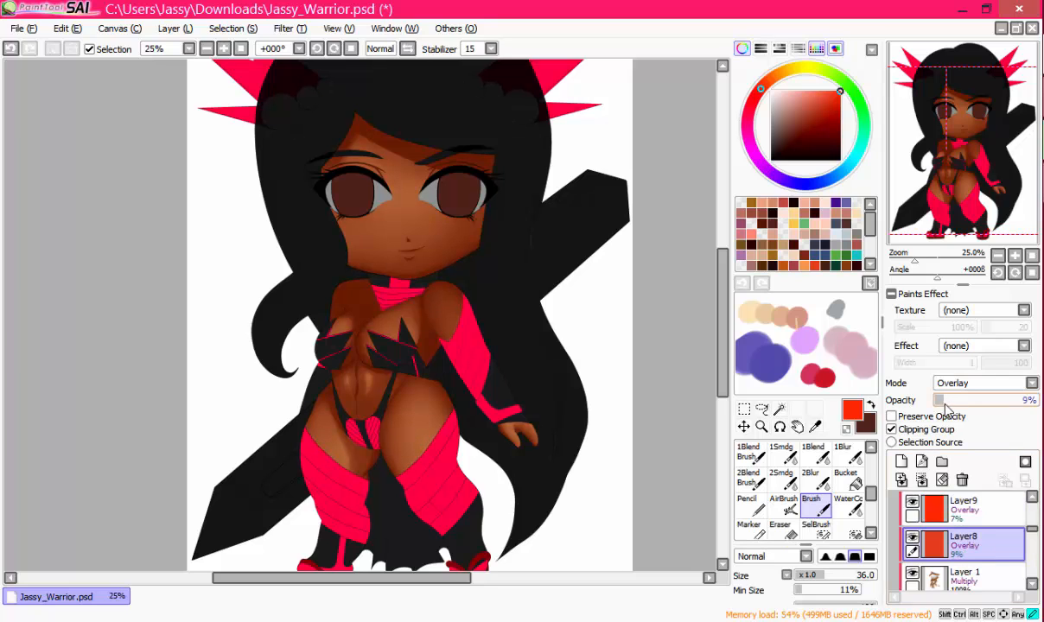
Step: Add a new clipped layer on top for highlights and choose a light peach colour with the AirBrush
click(902, 461)
click(892, 430)
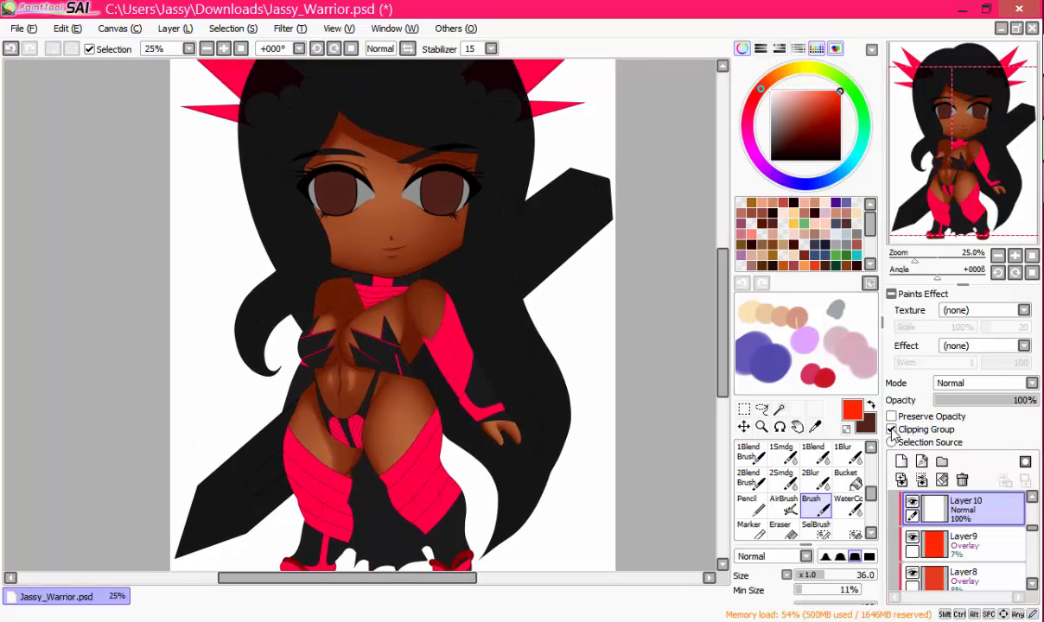
click(790, 73)
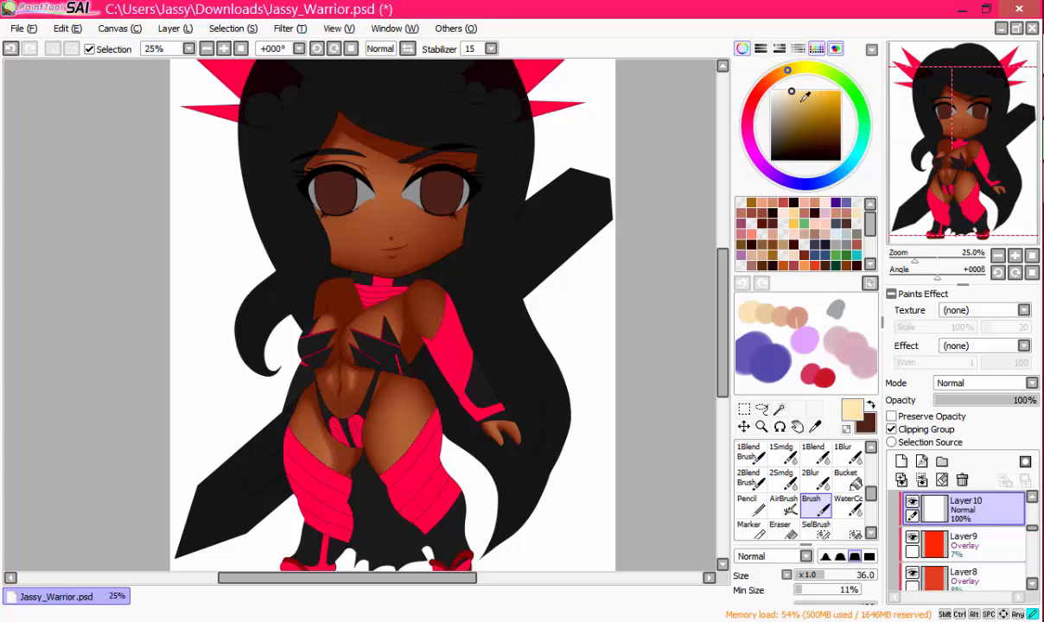
click(769, 87)
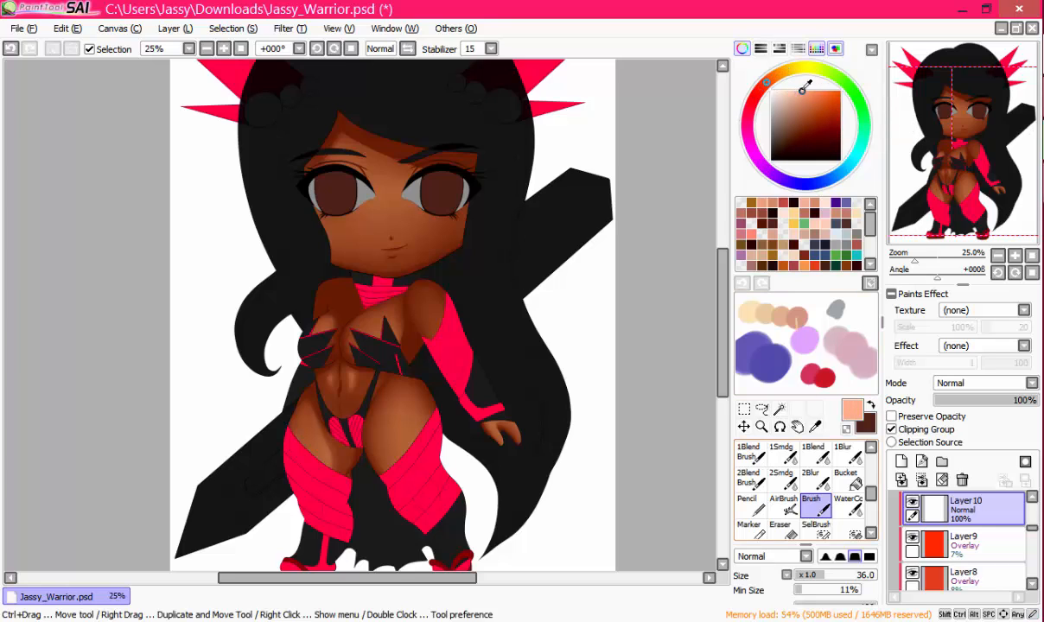
click(784, 503)
Step: Try Multiply on the new highlight layer, and set its blending mode to Screen
drag(354, 304, 355, 228)
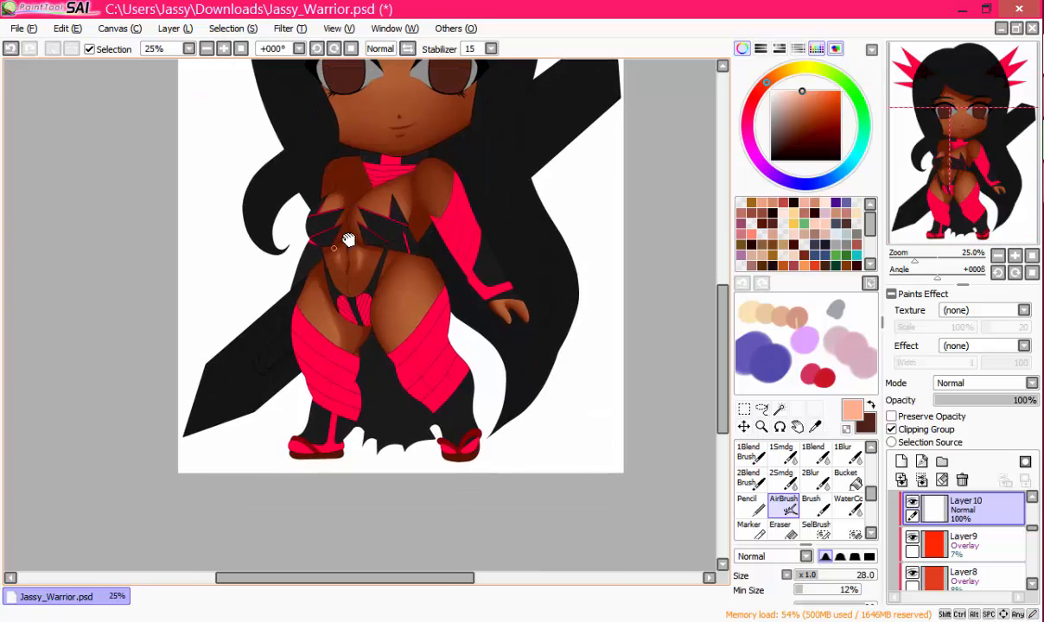
scroll(355, 208, up, 3)
scroll(389, 216, up, 2)
click(962, 384)
click(954, 410)
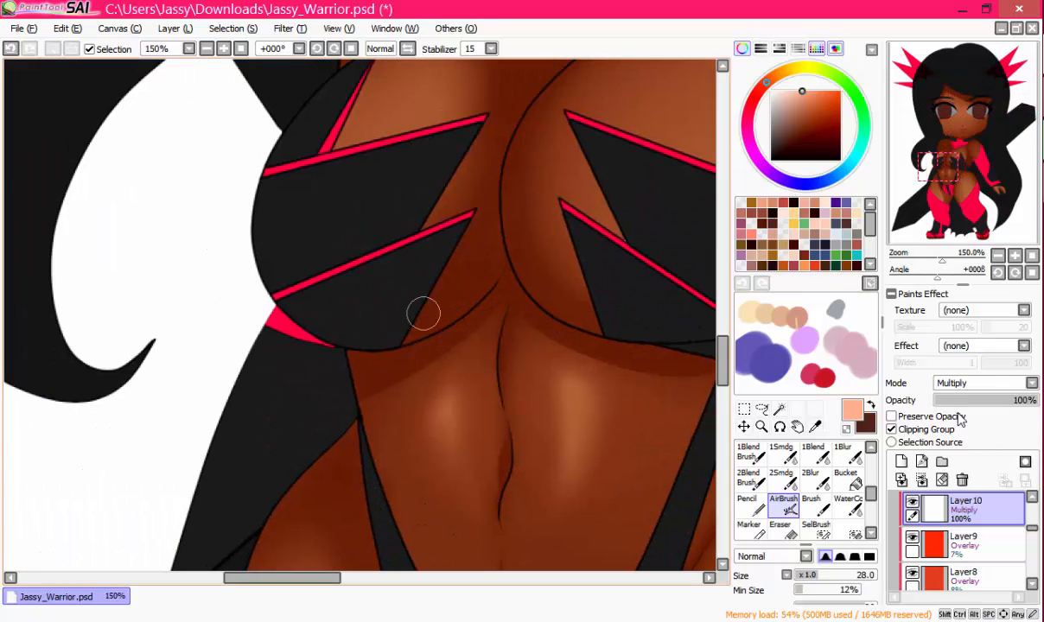
click(962, 383)
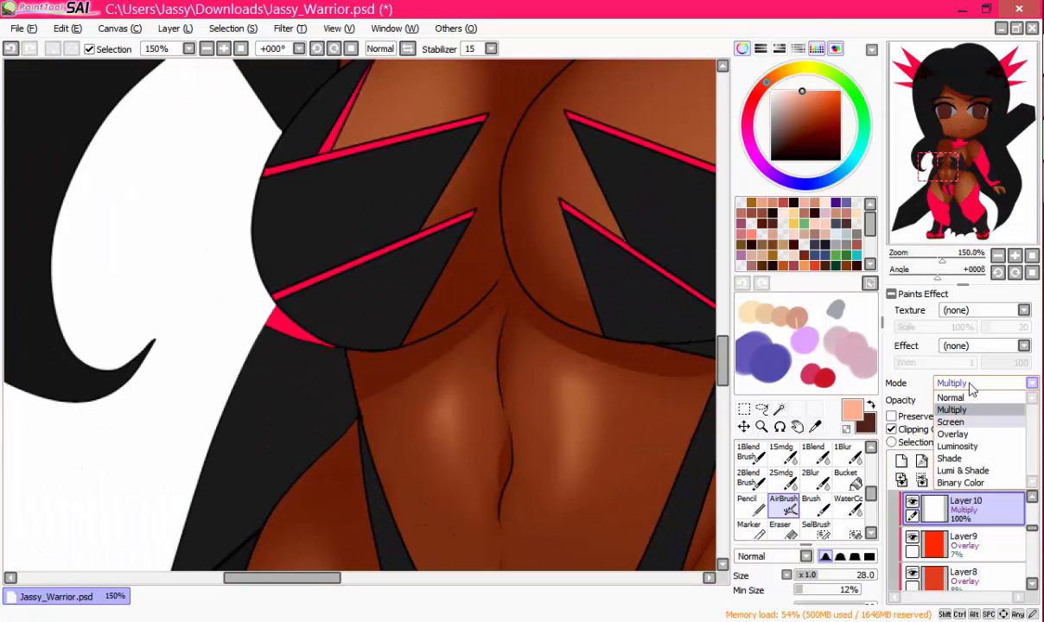
click(963, 421)
Step: Airbrush a peach highlight along the lower chest curve beneath the top and soften it with 1Blend at size 25
mouse_move(410, 331)
mouse_down()
mouse_move(474, 298)
mouse_move(424, 333)
mouse_move(507, 265)
mouse_move(499, 294)
mouse_move(421, 327)
mouse_up()
click(819, 458)
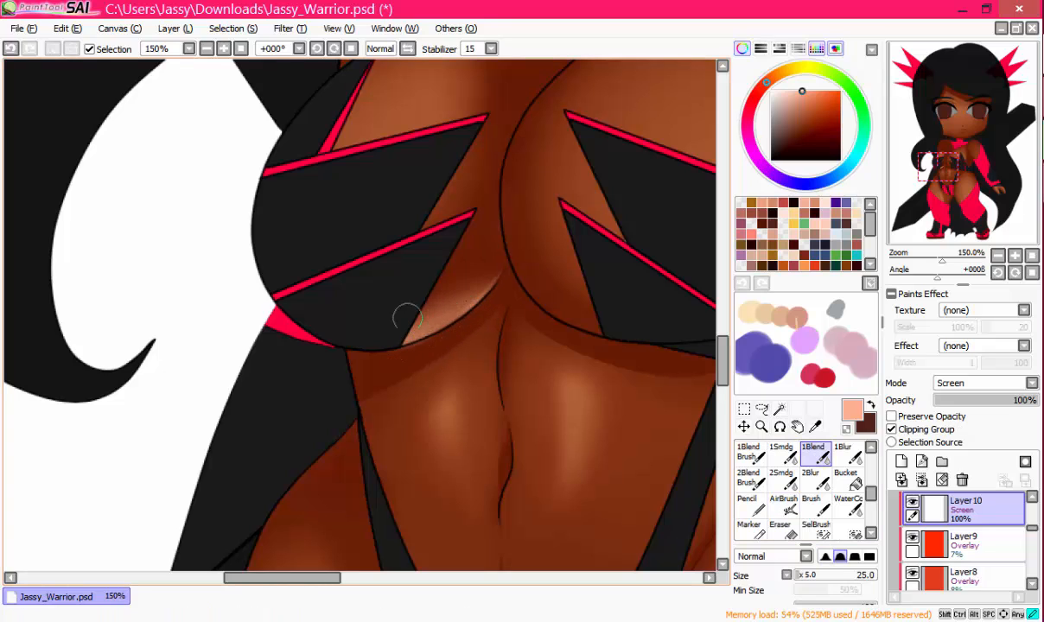
scroll(464, 274, up, 1)
scroll(455, 217, down, 5)
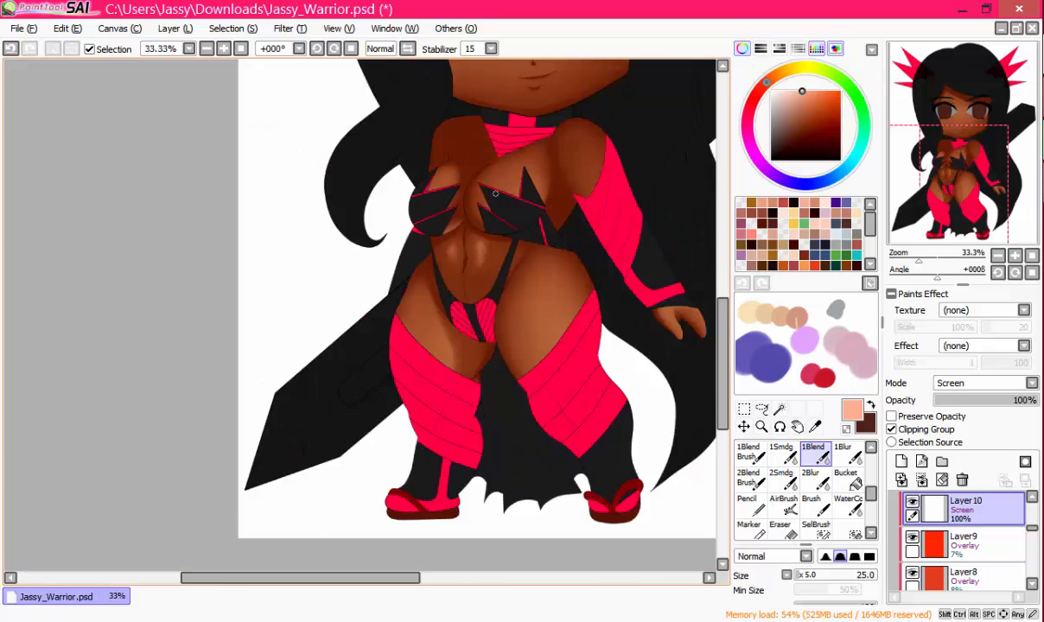
scroll(454, 217, up, 6)
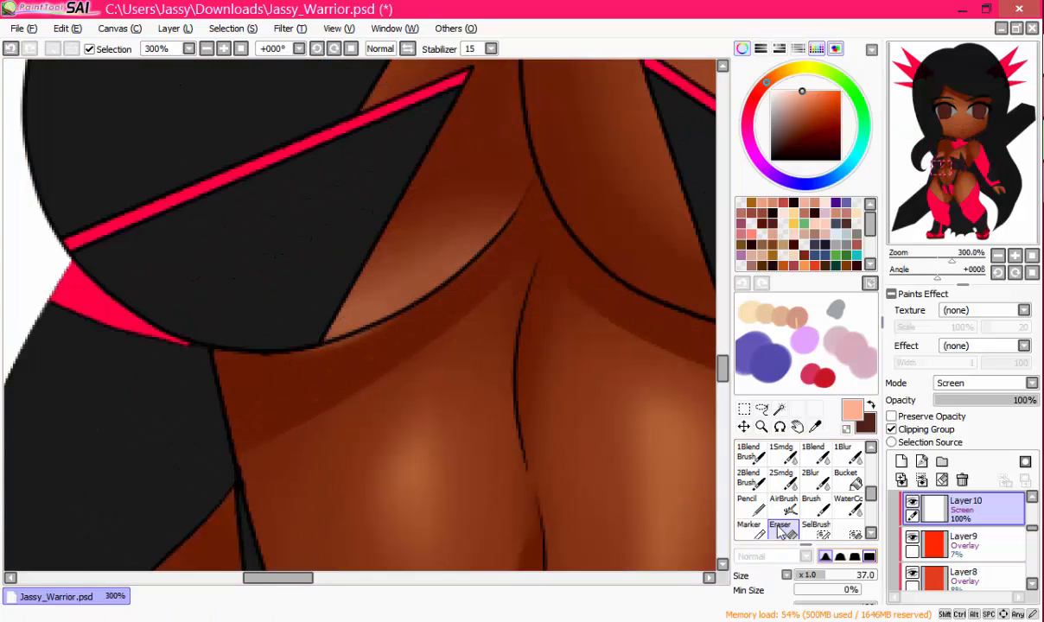
Step: Clean up the edge of the lower chest highlight along the outline with the Eraser at size 16
click(785, 530)
drag(443, 294, 362, 381)
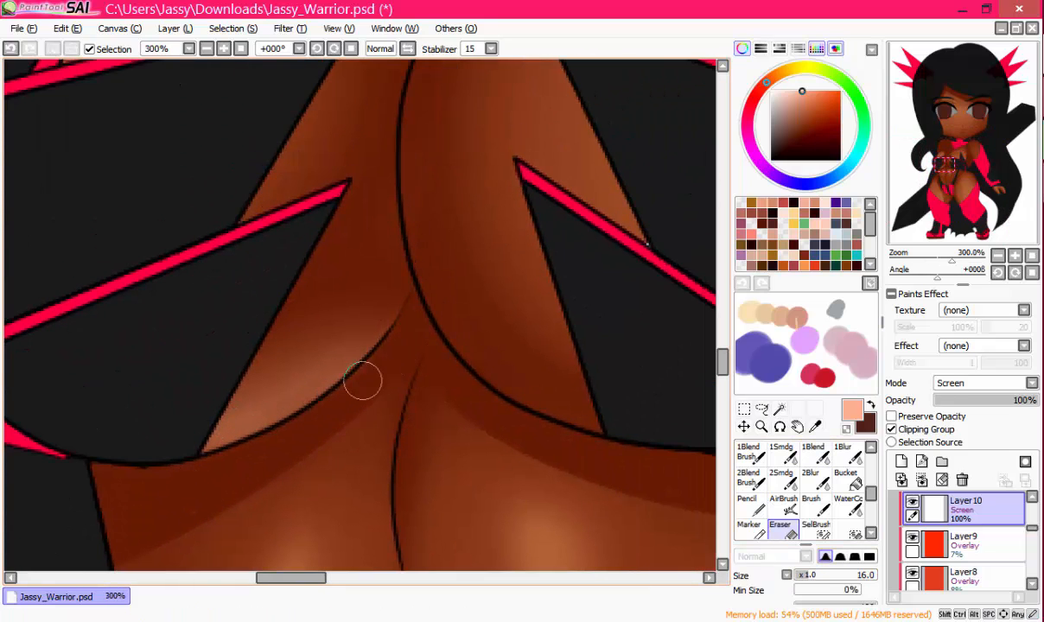
scroll(393, 344, down, 5)
scroll(398, 223, up, 3)
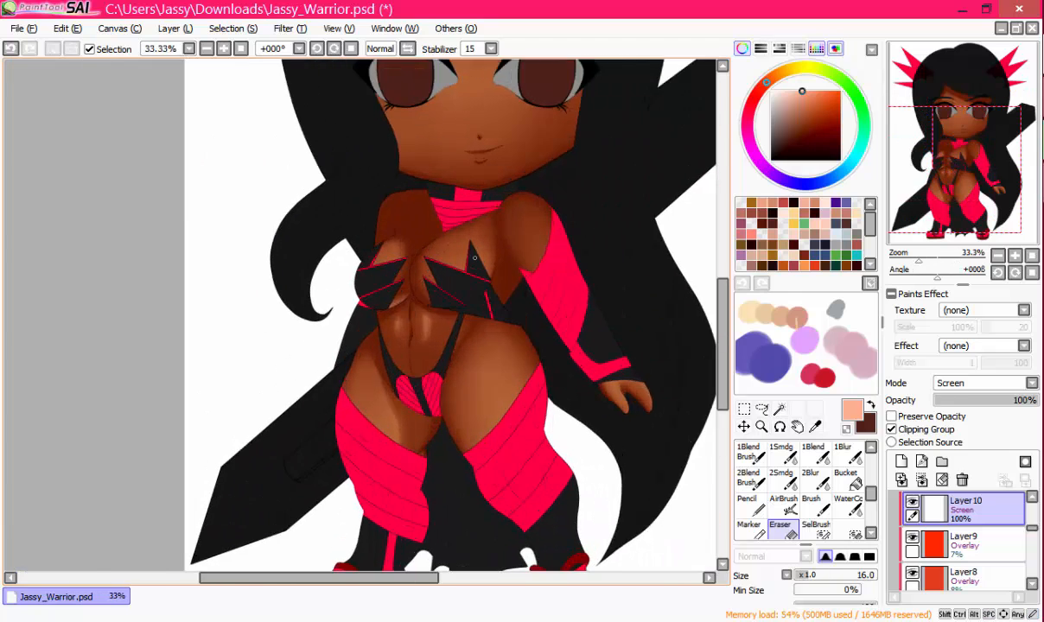
Step: Airbrush highlights at size 28 along the armpit crease and upper chest curve, plus a round spot on the chest
drag(491, 383, 562, 357)
drag(408, 347, 459, 346)
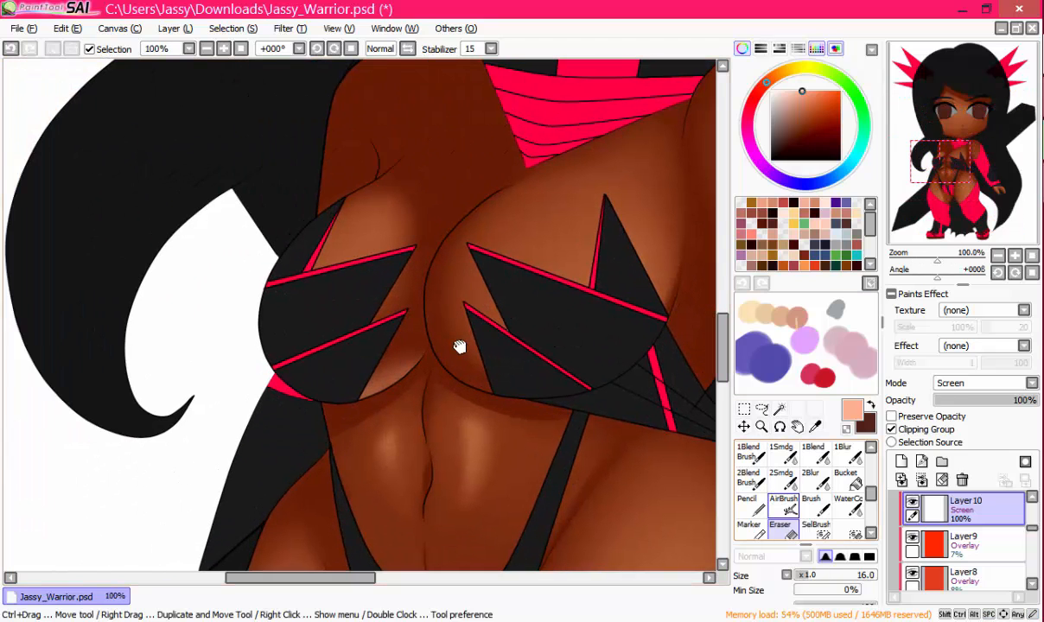
click(784, 507)
drag(394, 210, 422, 305)
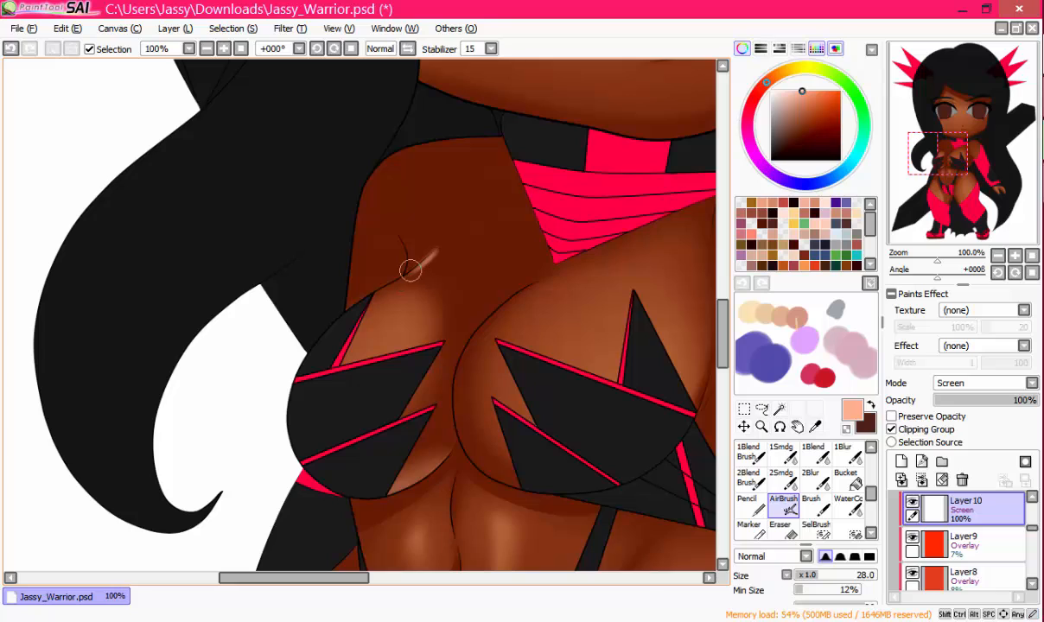
drag(546, 286, 586, 311)
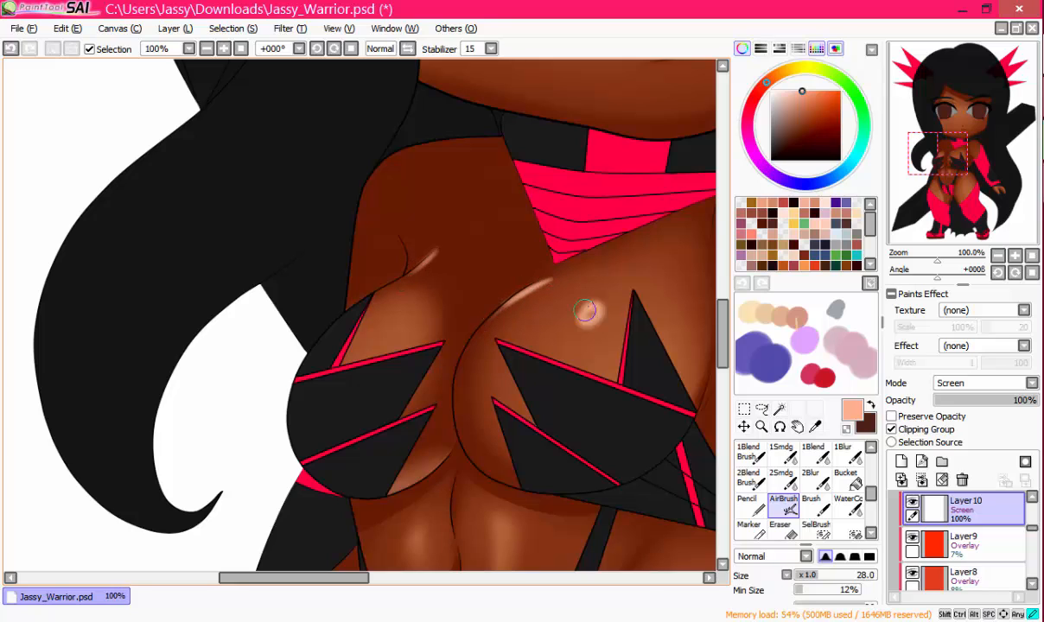
Step: Airbrush a peach rim highlight along the bare shoulder, upper arm and lower edge of the jaw
drag(378, 219, 382, 225)
mouse_move(503, 150)
mouse_down()
mouse_move(470, 150)
mouse_move(518, 146)
mouse_move(446, 151)
mouse_move(383, 181)
mouse_move(361, 218)
mouse_up()
drag(367, 179, 401, 251)
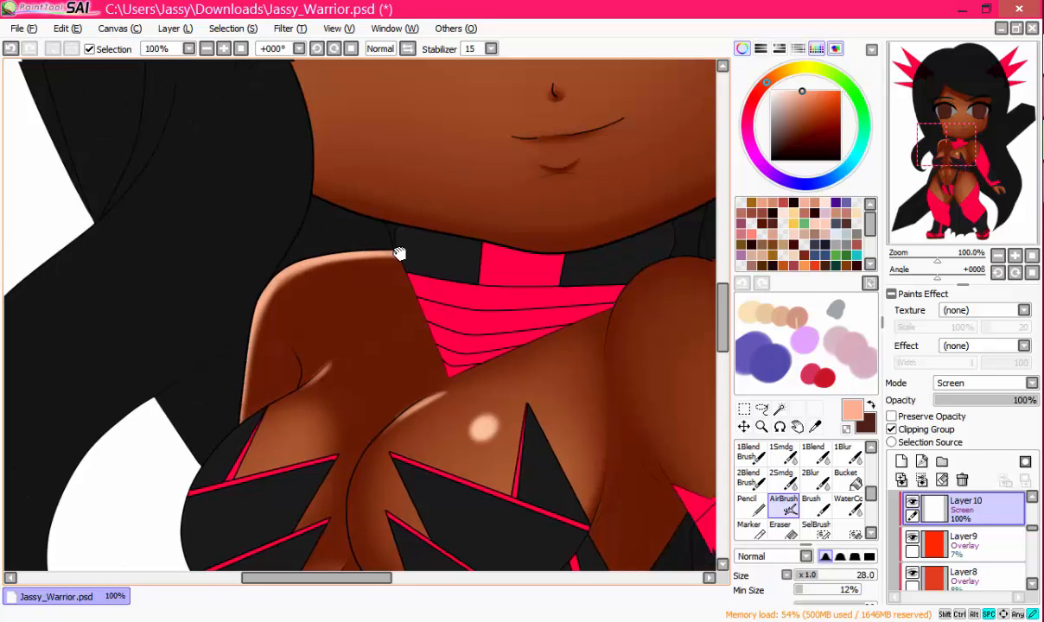
scroll(374, 205, down, 3)
scroll(374, 205, down, 2)
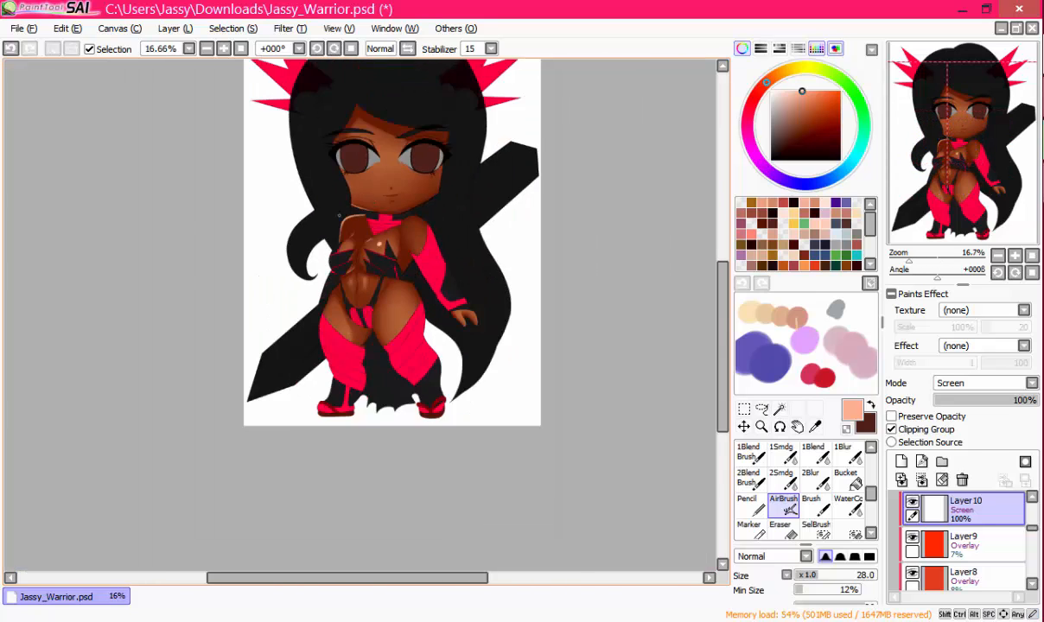
Step: Blend the rim highlight on the shoulder and upper arm into the skin with 1Blend at size 50
scroll(365, 205, up, 5)
drag(453, 216, 478, 245)
click(799, 447)
drag(813, 576, 805, 576)
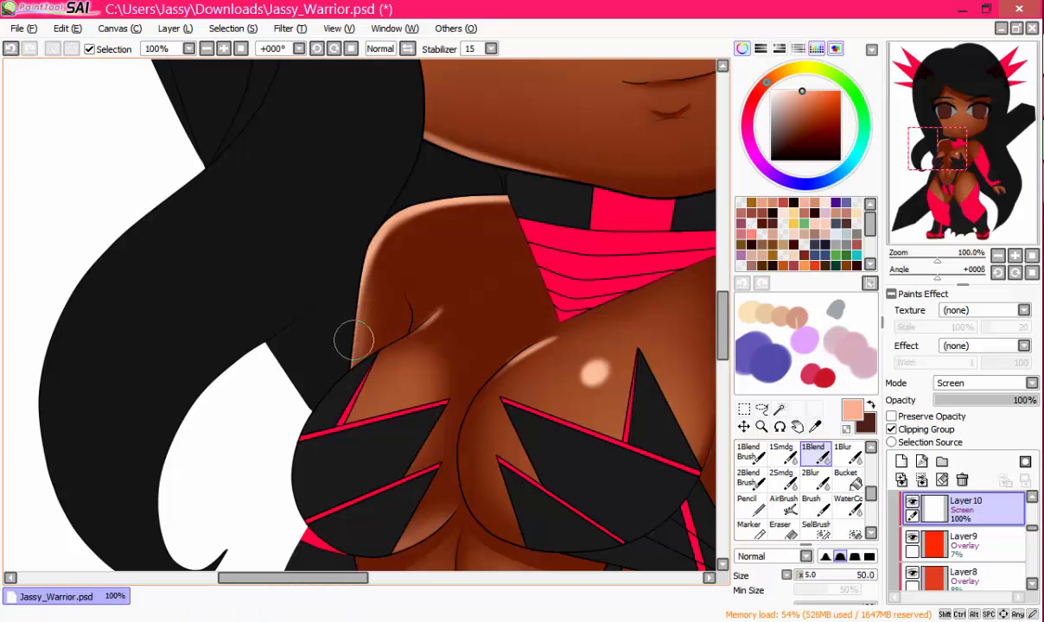
mouse_move(354, 340)
mouse_down()
mouse_move(411, 233)
mouse_move(473, 221)
mouse_move(452, 216)
mouse_up()
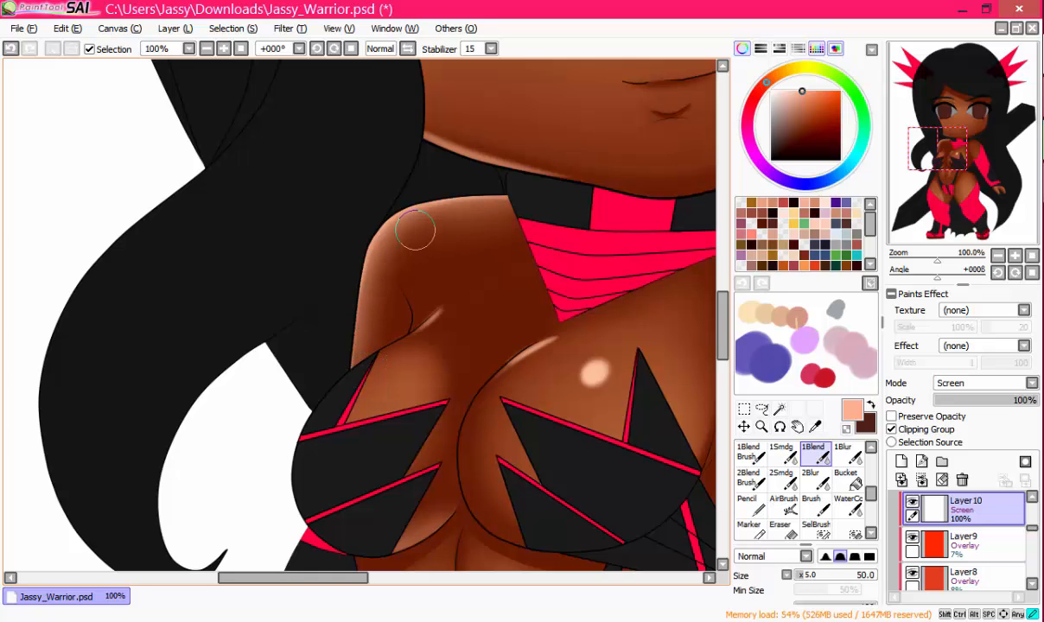
Step: Soften the armpit crease highlight with 1Blend at size 30 and trim its spill with the Eraser at size 16
scroll(459, 249, down, 4)
scroll(420, 143, up, 6)
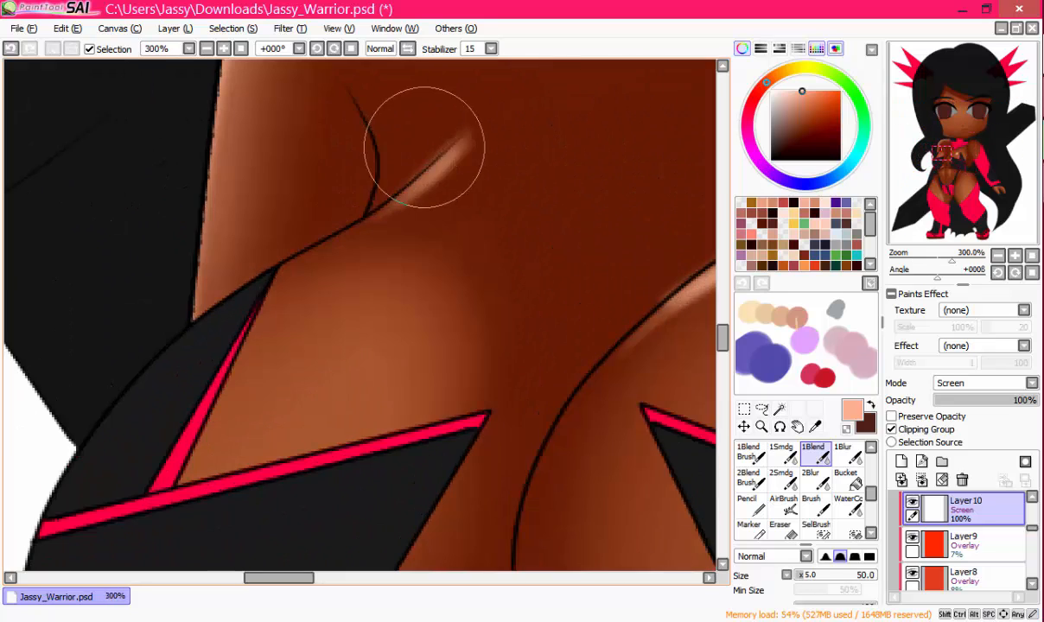
click(782, 529)
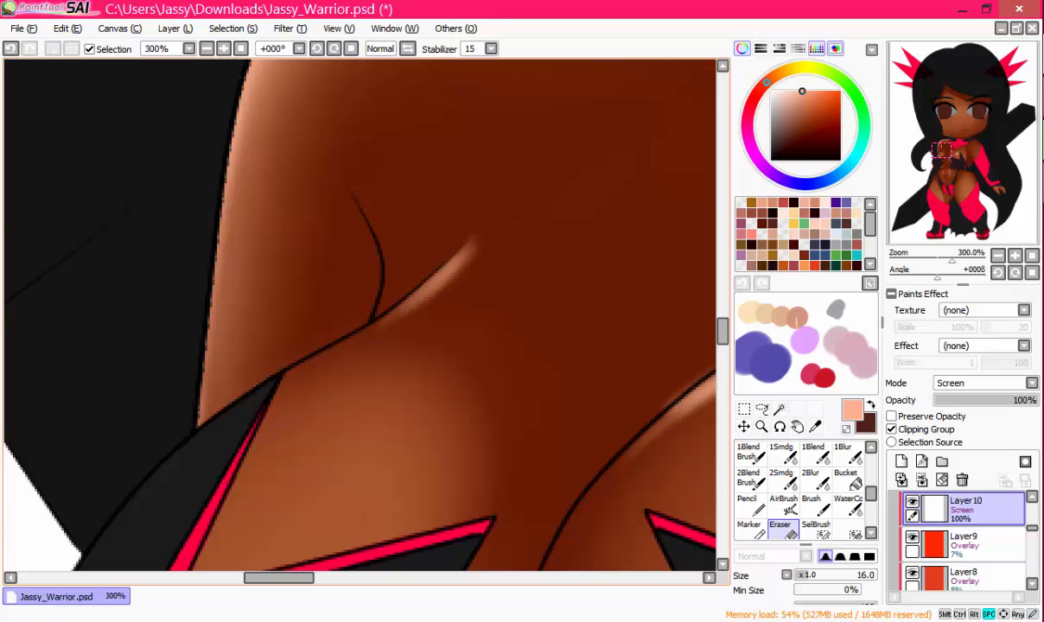
click(813, 451)
drag(403, 351, 437, 299)
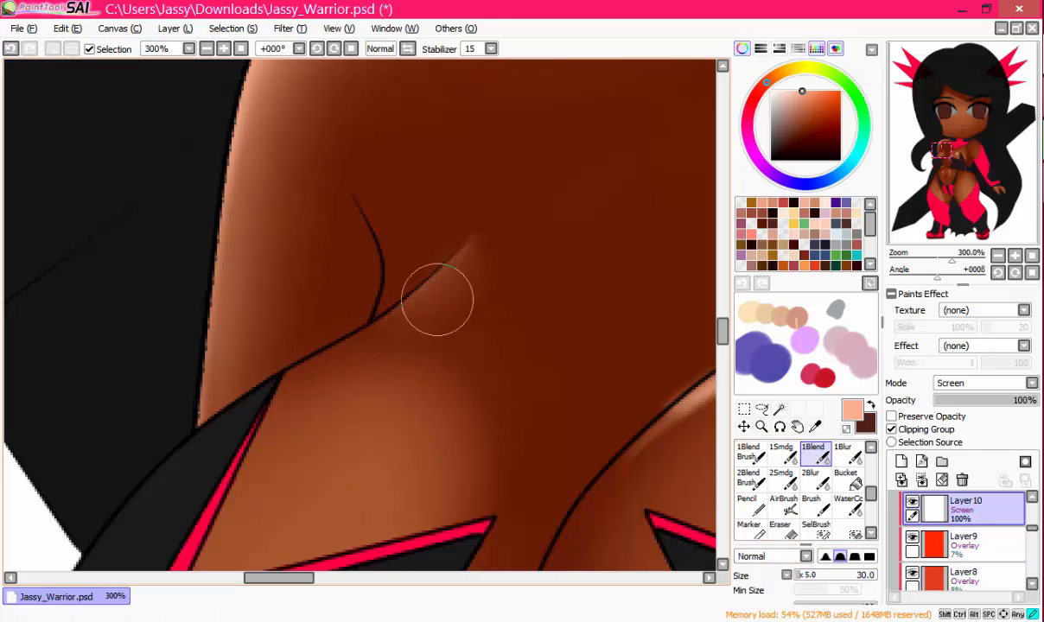
click(782, 529)
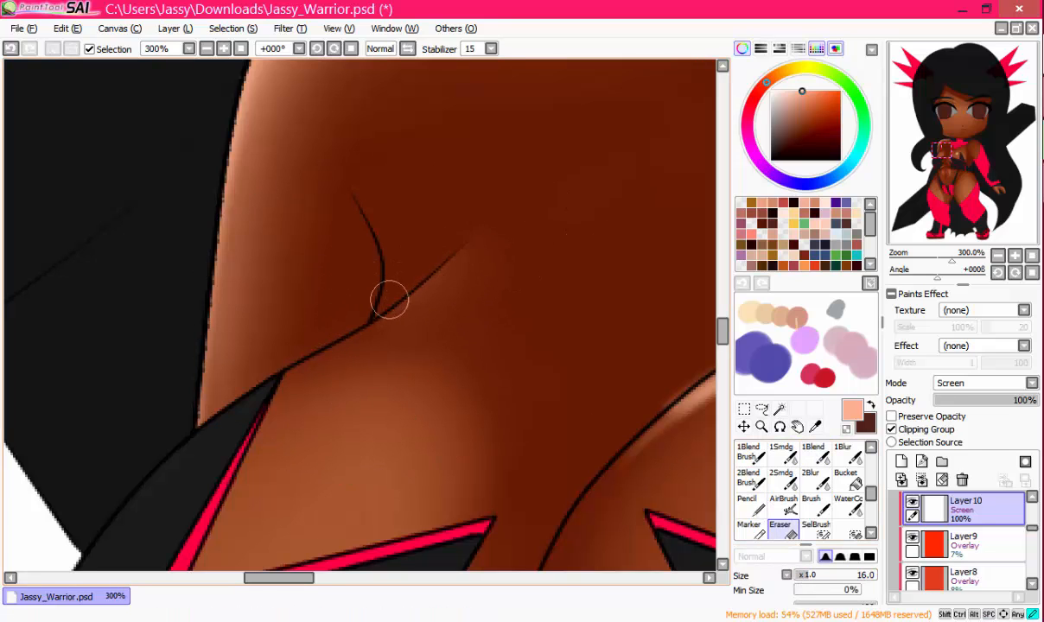
Step: Blend the highlight on the upper chest curve with 1Blend at size 30 and trim its edges with the Eraser
drag(596, 365, 341, 288)
click(812, 451)
drag(361, 378, 447, 343)
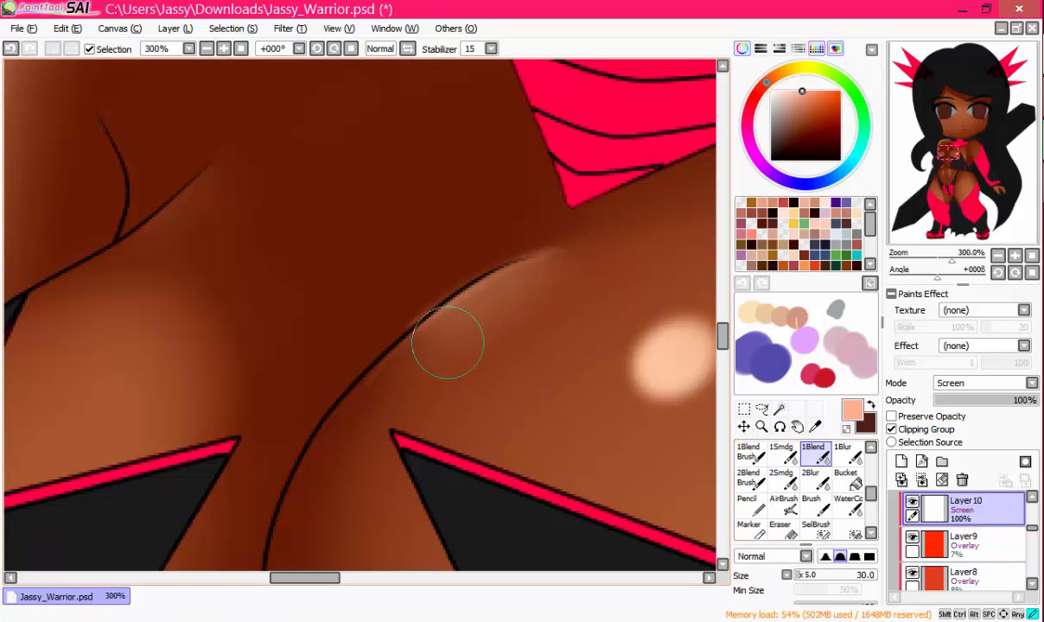
click(777, 528)
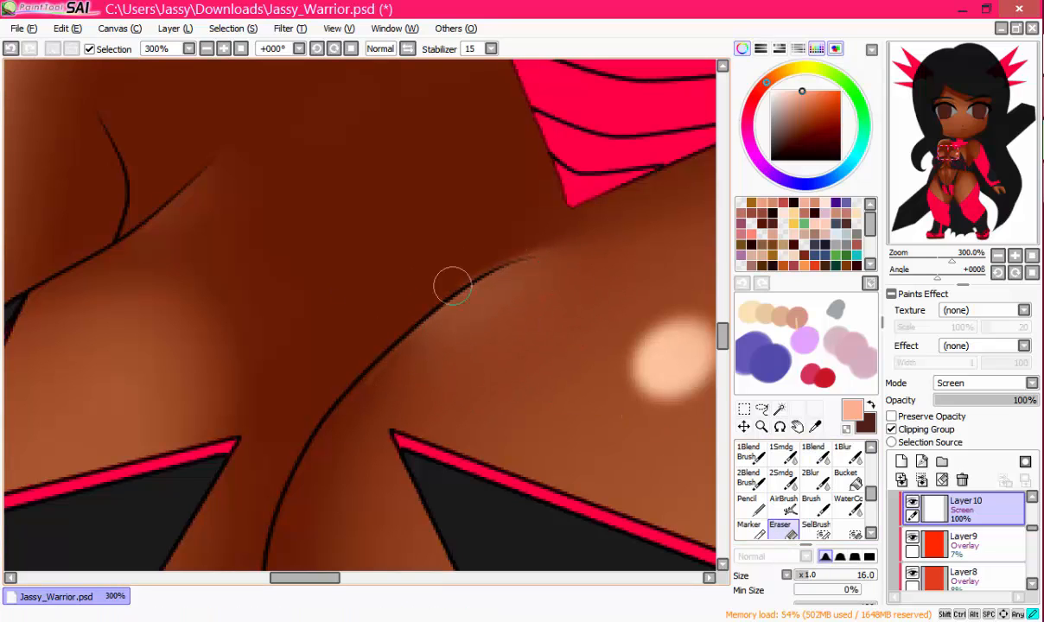
drag(532, 304, 396, 355)
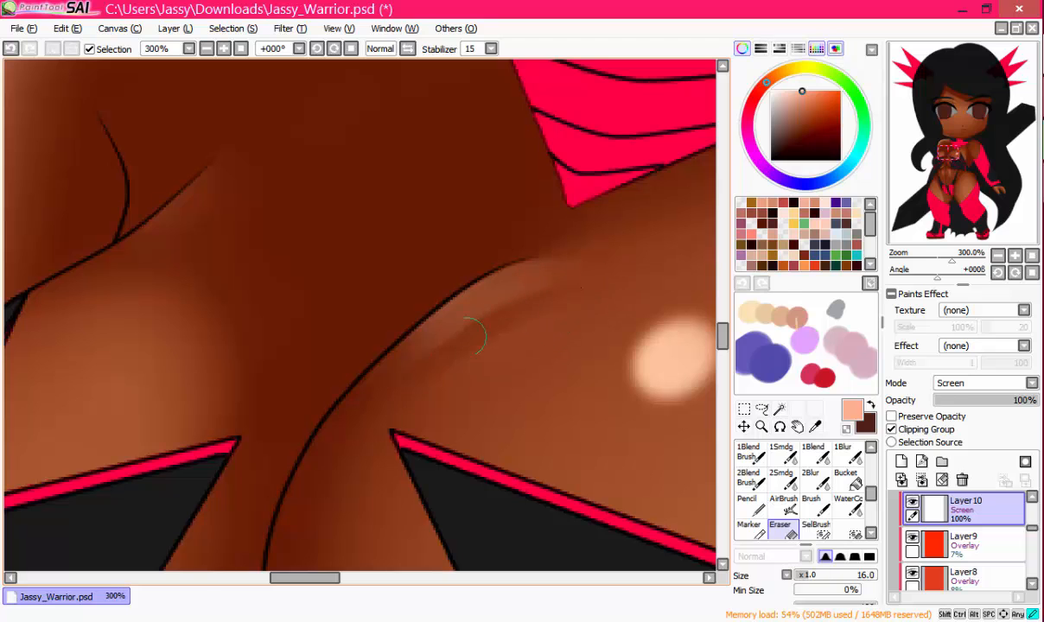
scroll(528, 311, down, 5)
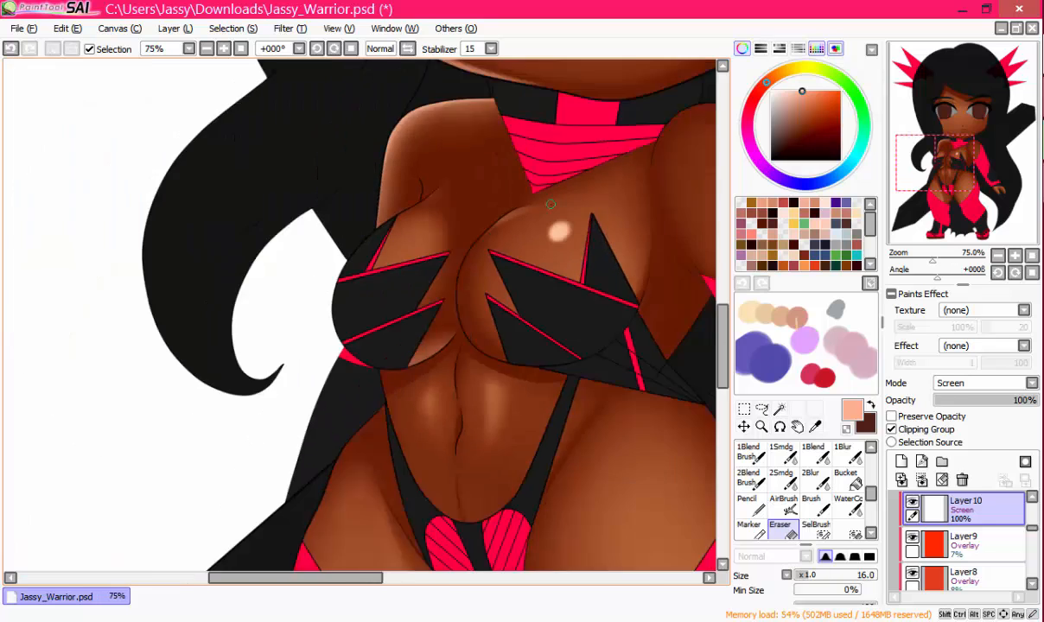
scroll(500, 128, up, 2)
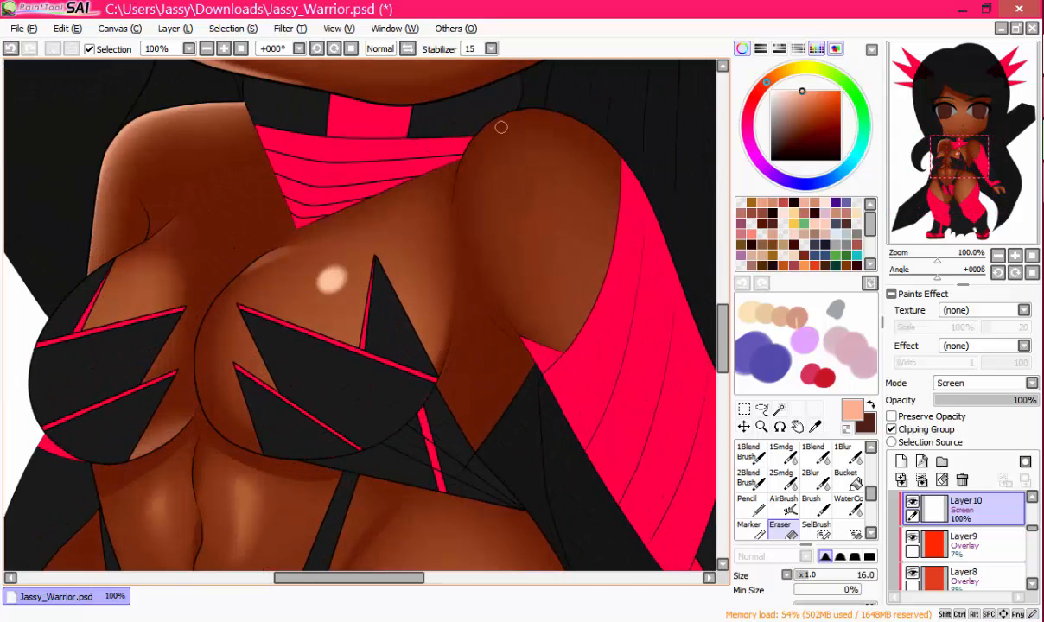
Step: Airbrush a peach rim highlight on top of the other shoulder at size 28 and blend it with 1Blend at size 30
click(411, 51)
drag(305, 177, 457, 264)
mouse_move(584, 268)
mouse_down()
mouse_move(510, 258)
mouse_move(562, 261)
mouse_up()
click(783, 504)
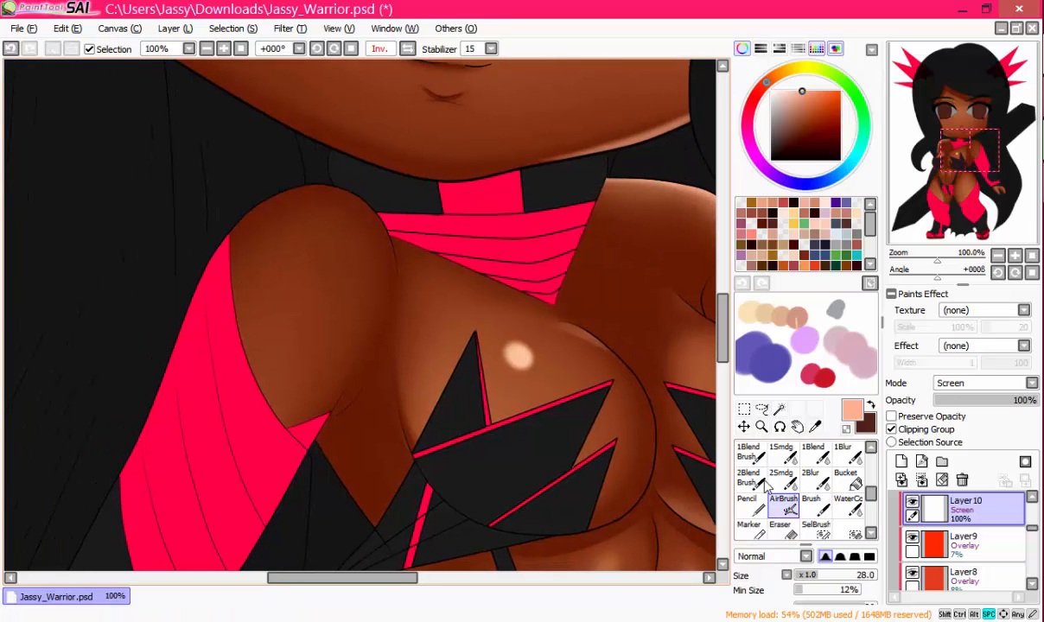
mouse_move(222, 239)
mouse_down()
mouse_move(342, 180)
mouse_move(315, 214)
mouse_move(285, 186)
mouse_up()
click(812, 452)
mouse_move(241, 237)
mouse_down()
mouse_move(274, 210)
mouse_move(309, 206)
mouse_up()
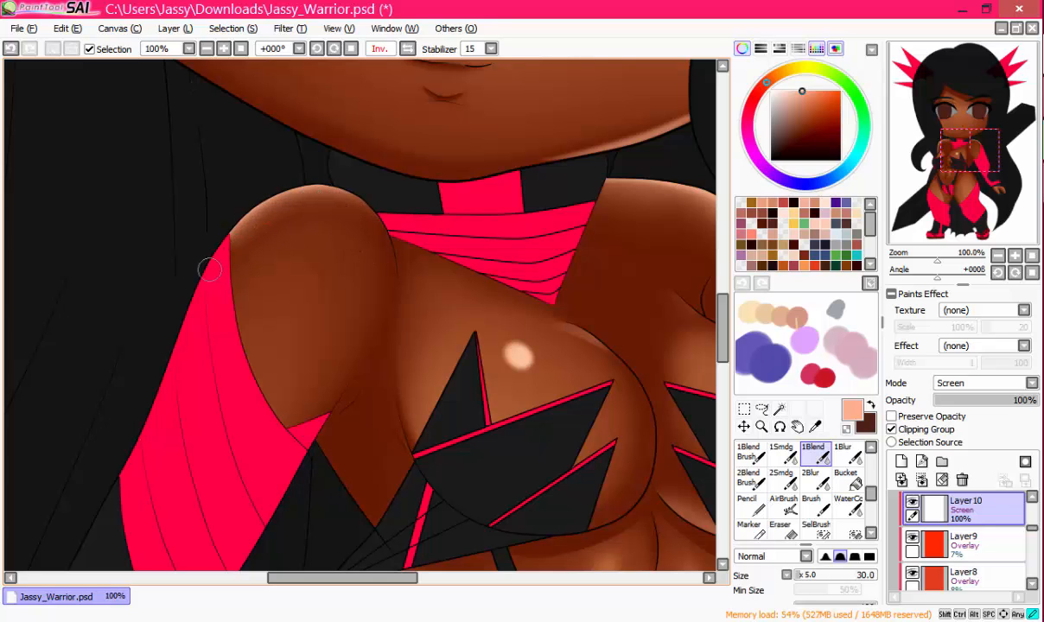
Step: Airbrush small peach highlight dabs on the nose, upper lip and lower lip at size 28
mouse_move(435, 165)
mouse_down()
mouse_move(389, 315)
mouse_move(399, 286)
mouse_up()
scroll(415, 232, up, 2)
click(781, 499)
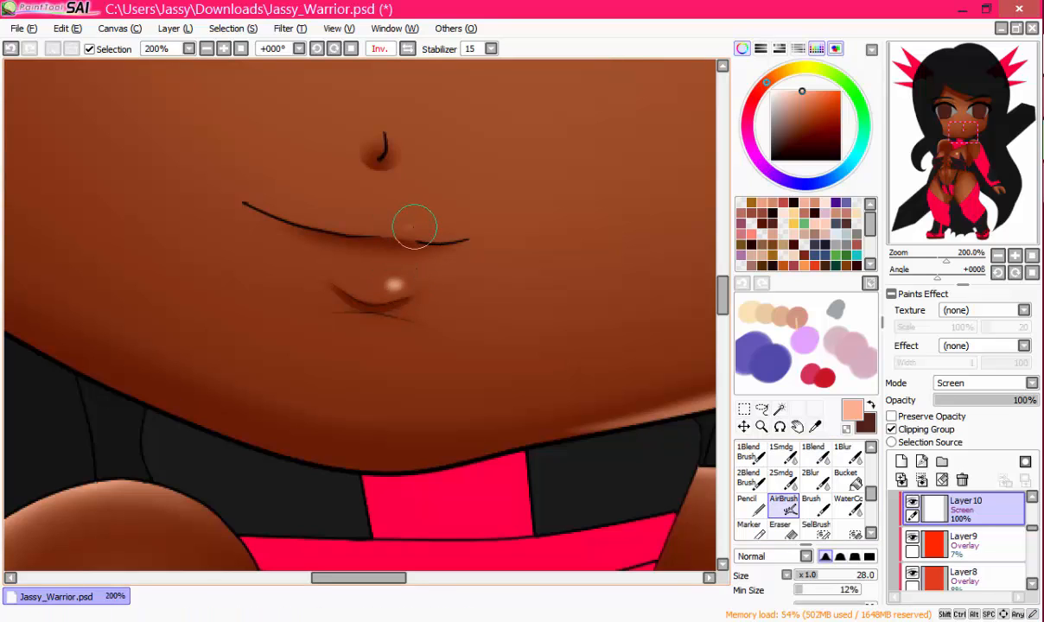
mouse_move(406, 192)
mouse_down()
mouse_move(419, 302)
mouse_move(415, 271)
mouse_up()
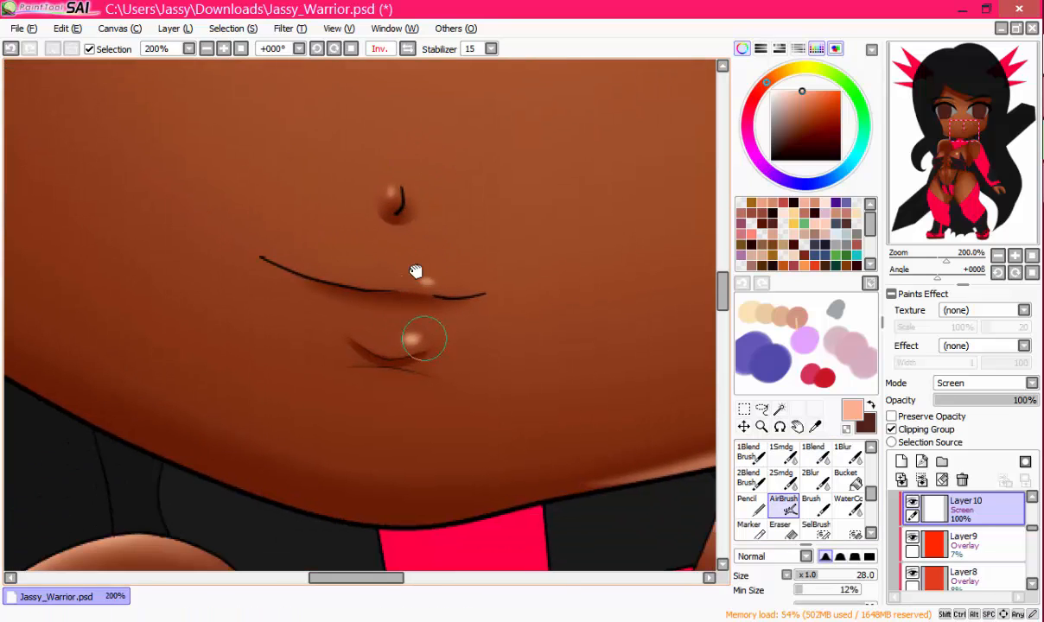
key(ctrl+z)
drag(400, 337, 414, 336)
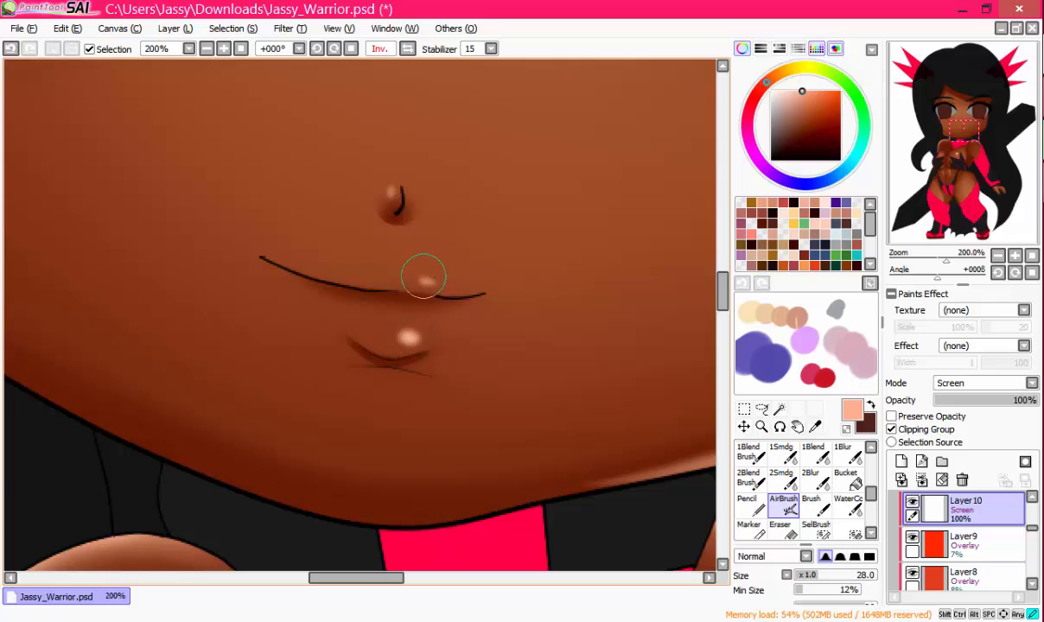
scroll(350, 336, down, 2)
scroll(392, 295, up, 2)
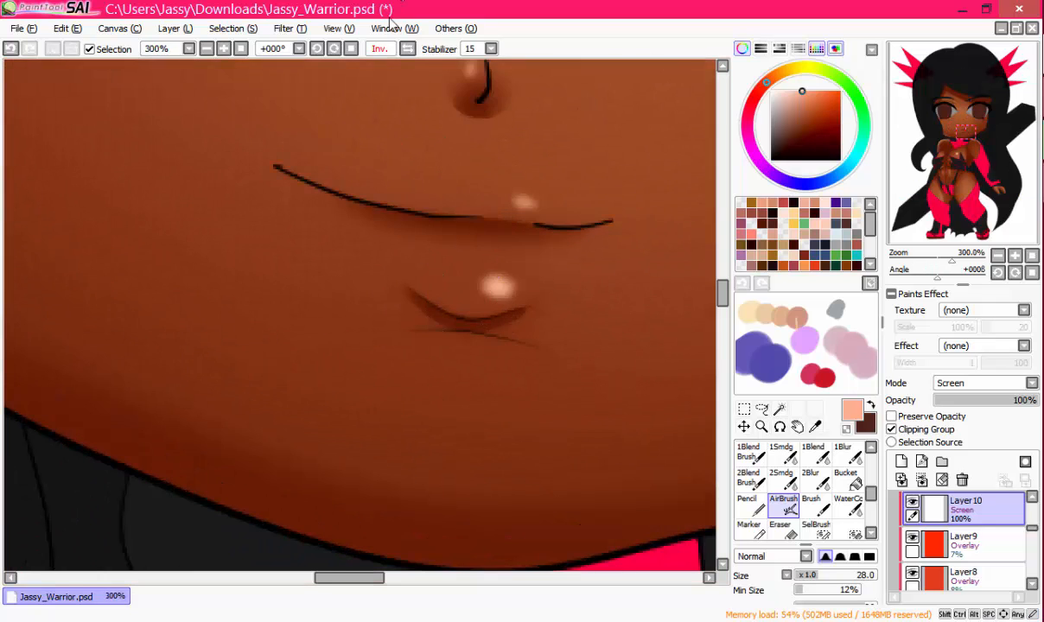
Step: Airbrush a thin peach highlight along the curved line under the lower lip at size 4
scroll(465, 182, down, 3)
scroll(465, 181, up, 6)
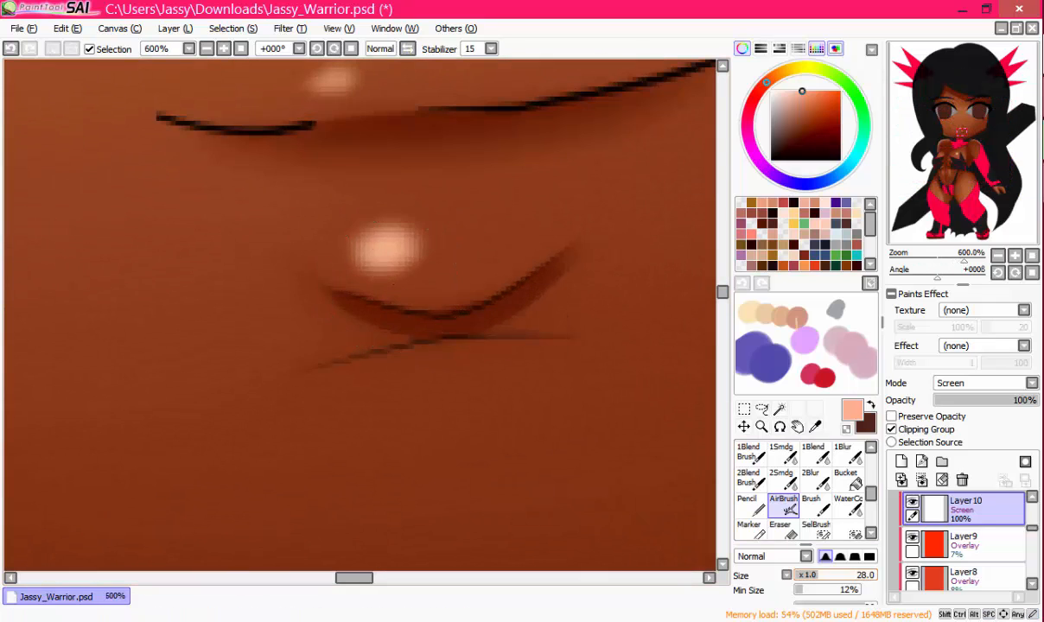
drag(830, 575, 807, 577)
drag(322, 283, 391, 305)
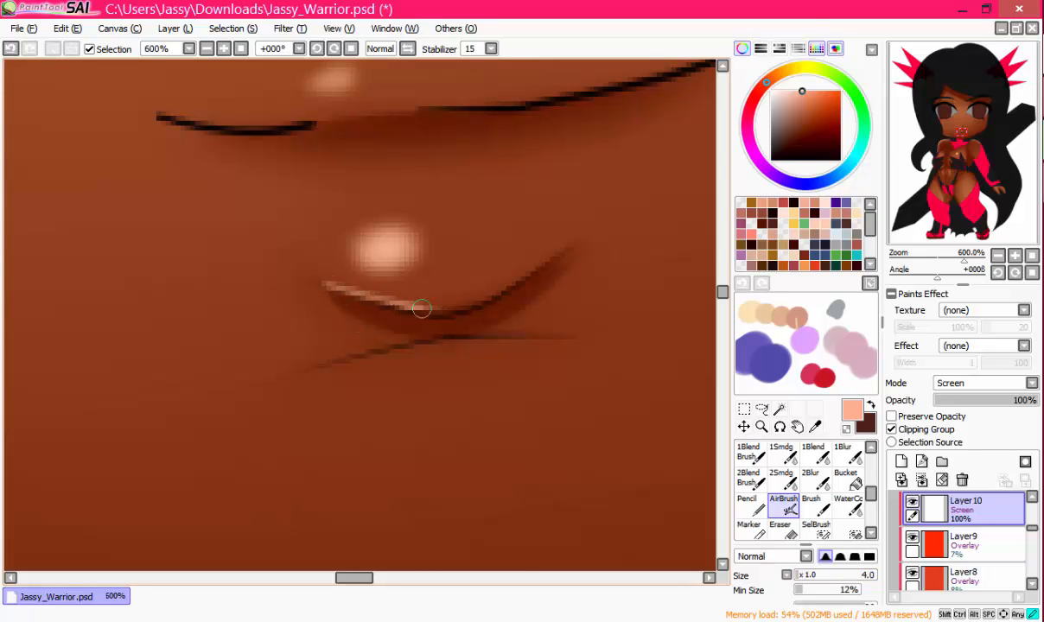
drag(463, 301, 507, 281)
Step: Set the opacity of the Screen highlight layer, Layer10, to 93%
drag(1013, 404, 1010, 405)
scroll(364, 326, down, 10)
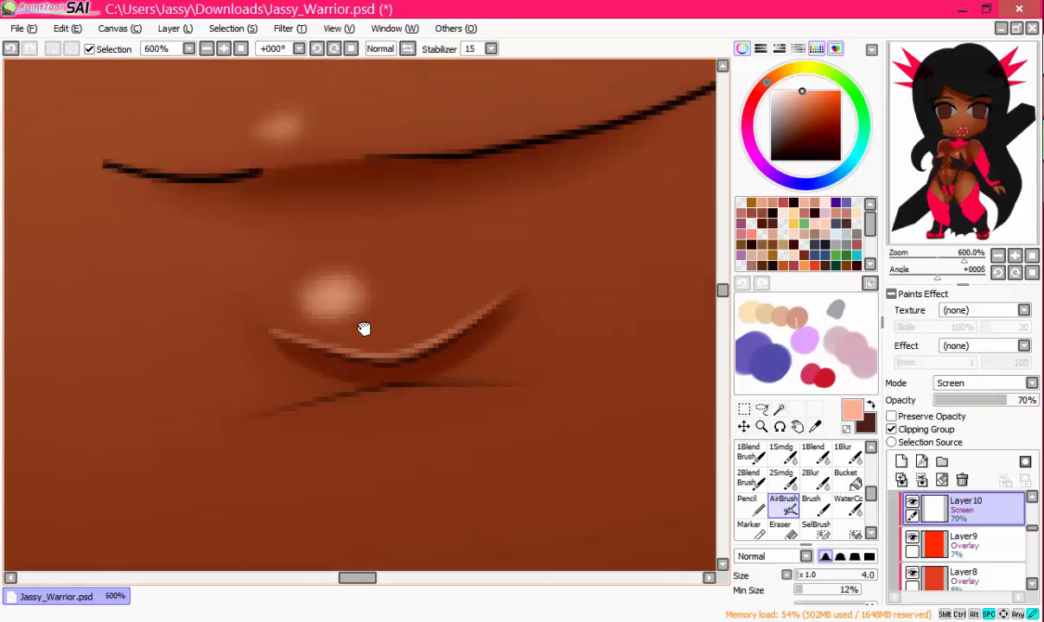
scroll(441, 204, up, 4)
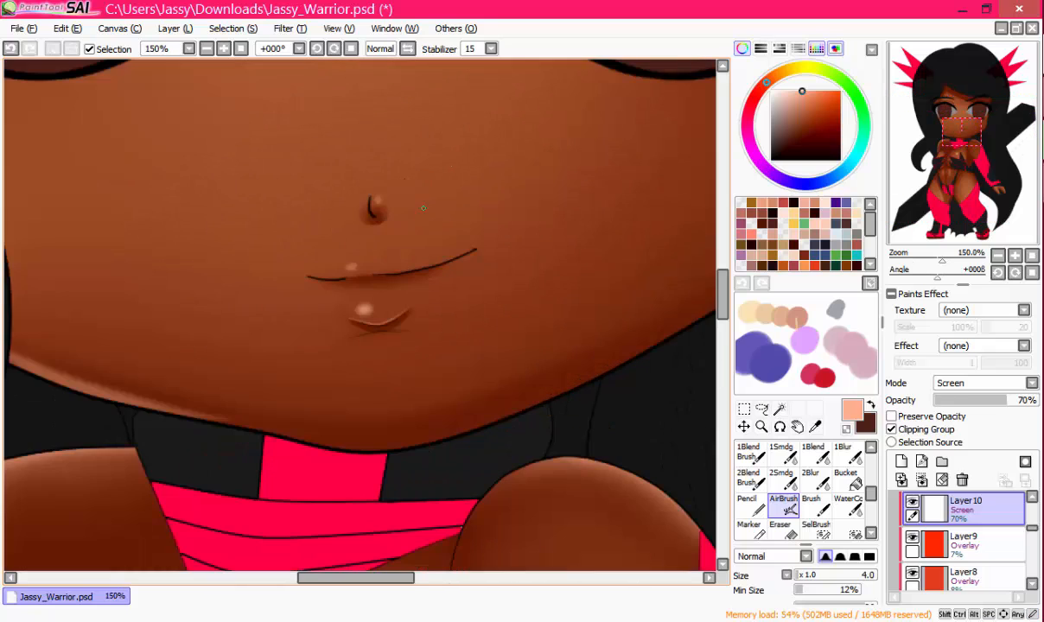
click(1029, 403)
Step: Soften the ends of the thin lower lip highlight with 1Blend at size 5
scroll(377, 286, up, 4)
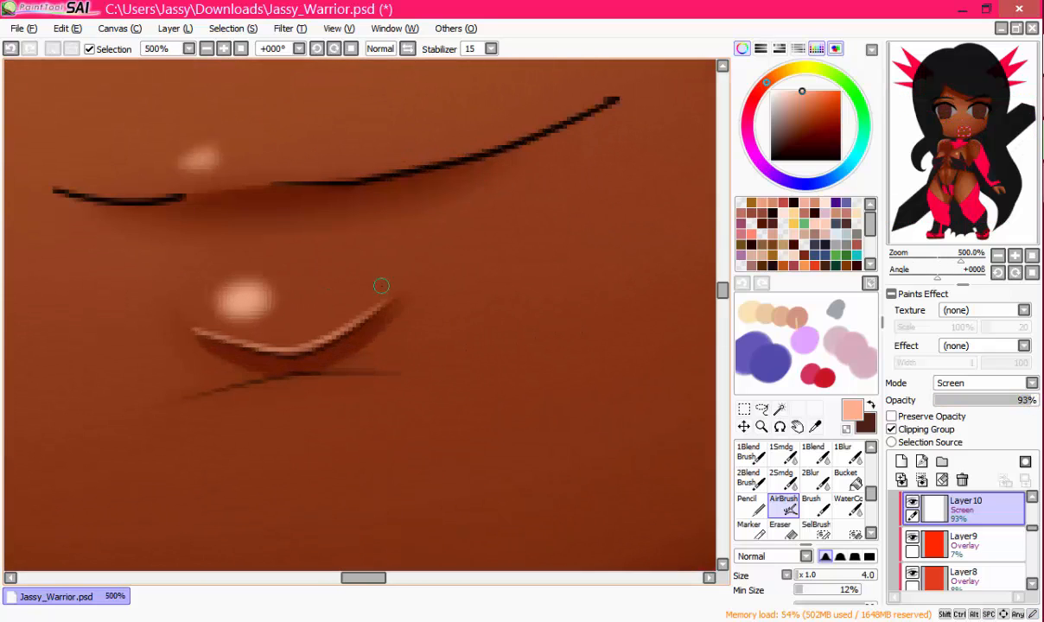
click(815, 455)
click(796, 576)
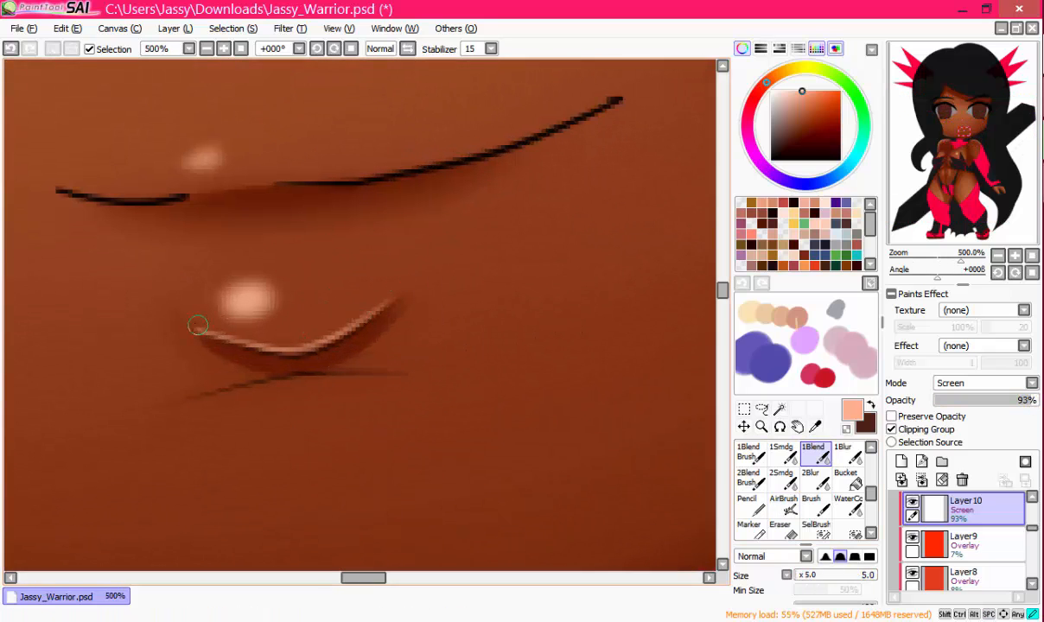
drag(421, 262, 310, 270)
click(784, 505)
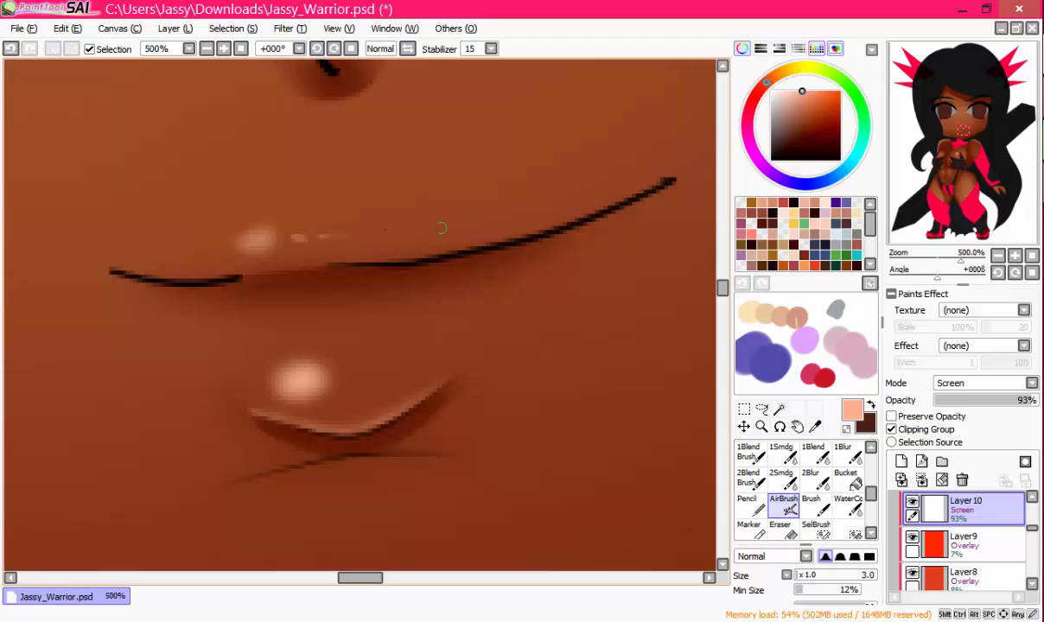
key(ctrl+z)
scroll(441, 338, down, 8)
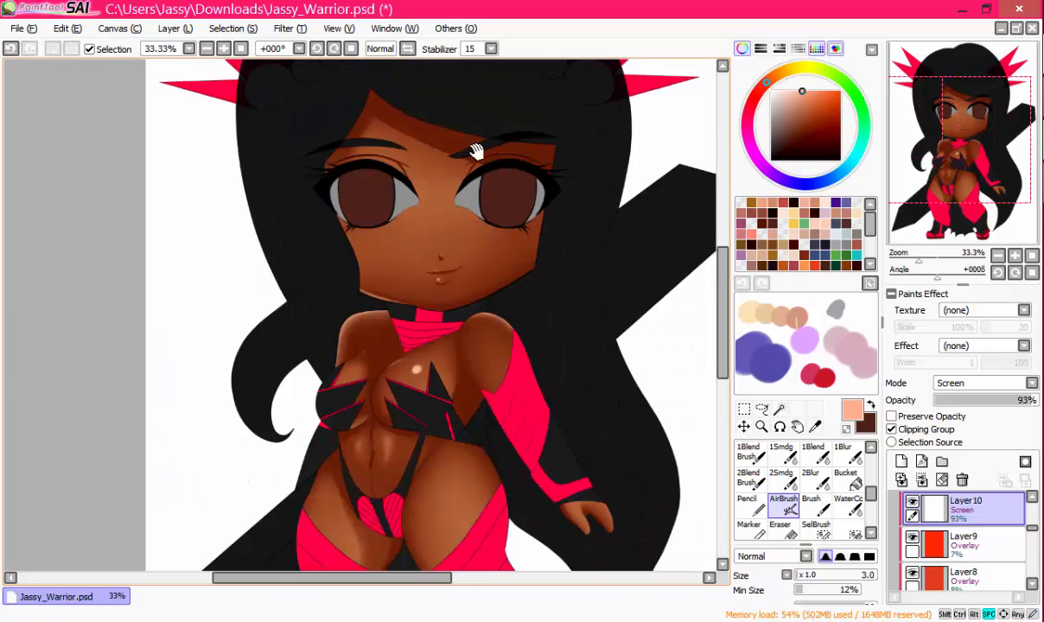
Step: Airbrush a peach highlight on the upper eyelid of each eye at size 21
scroll(476, 151, up, 5)
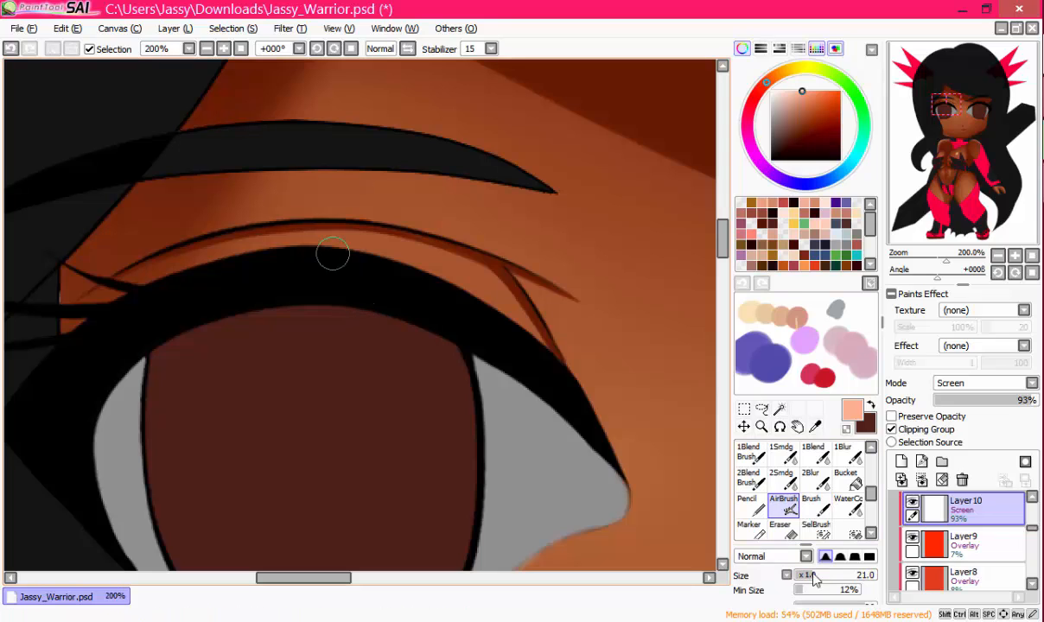
mouse_move(321, 237)
mouse_down()
mouse_move(310, 235)
mouse_move(336, 236)
mouse_up()
drag(583, 277, 135, 282)
drag(694, 235, 442, 231)
mouse_move(476, 238)
mouse_down()
mouse_move(497, 233)
mouse_move(501, 245)
mouse_up()
Step: Blend the highlights on both upper eyelids into the skin with 1Blend at size 25
click(805, 450)
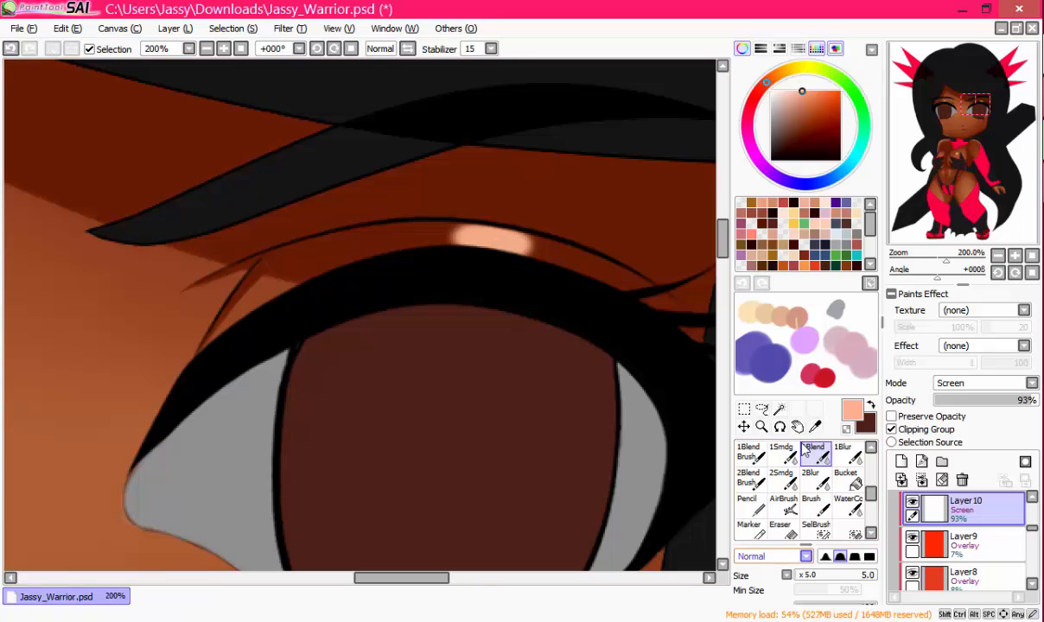
mouse_move(804, 574)
mouse_down()
mouse_move(820, 575)
mouse_move(799, 576)
mouse_up()
mouse_move(401, 242)
mouse_down()
mouse_move(486, 242)
mouse_move(566, 269)
mouse_up()
drag(142, 275, 674, 289)
drag(217, 288, 345, 309)
mouse_move(225, 273)
mouse_down()
mouse_move(310, 279)
mouse_move(298, 275)
mouse_up()
drag(371, 310, 295, 243)
scroll(329, 229, down, 1)
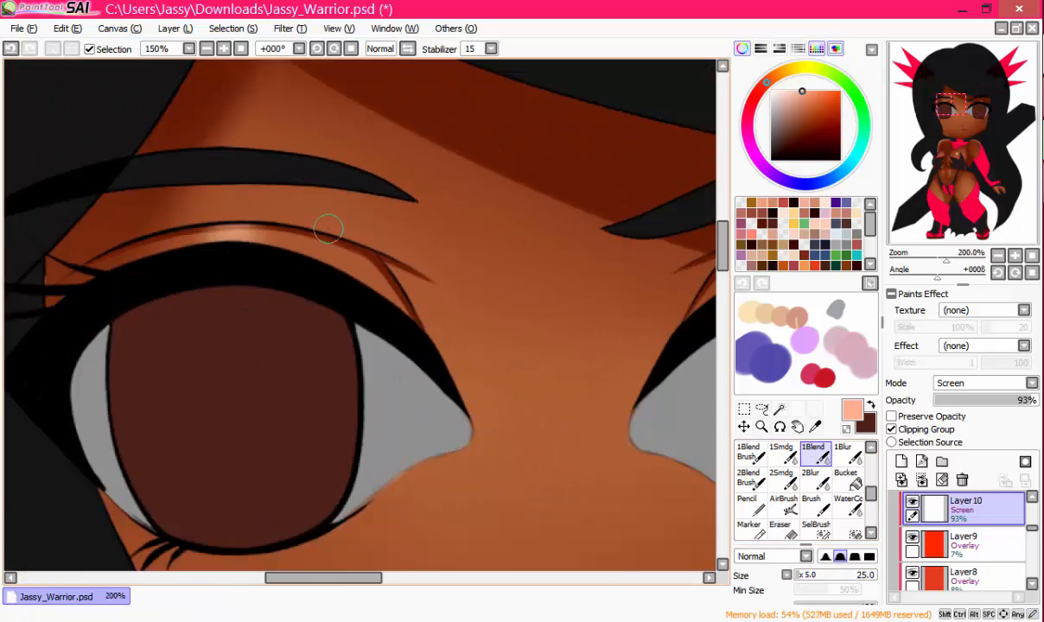
Step: Extend the highlight along the eyelid fold of the eye beneath the fringe shadow with the AirBrush at size 21
scroll(328, 229, down, 4)
scroll(408, 217, up, 2)
scroll(408, 217, up, 2)
drag(408, 217, 500, 281)
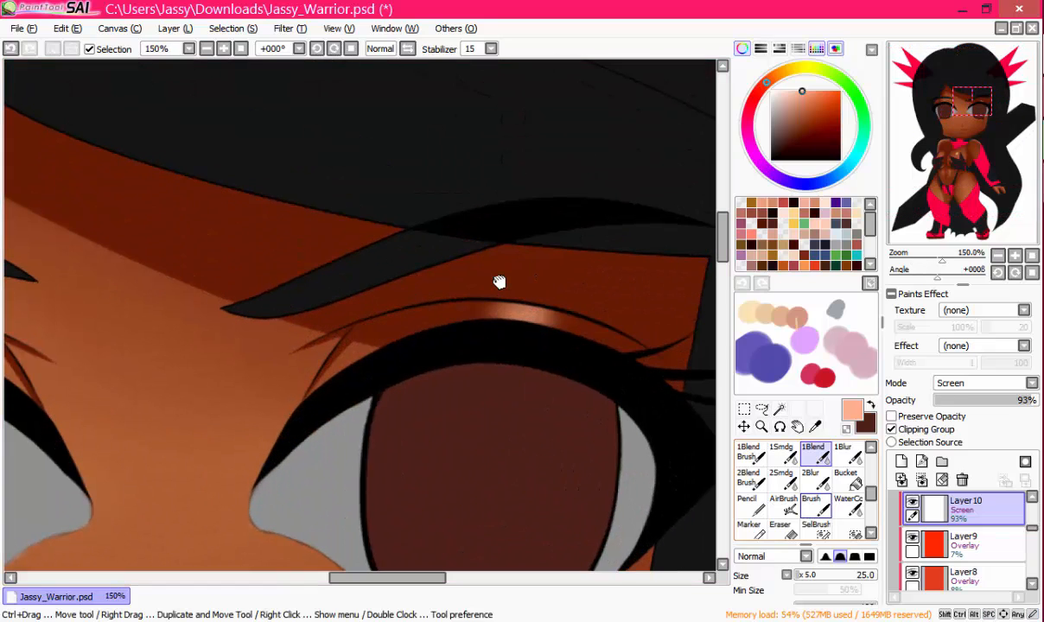
click(778, 497)
mouse_move(478, 322)
mouse_down()
mouse_move(509, 245)
mouse_move(470, 233)
mouse_up()
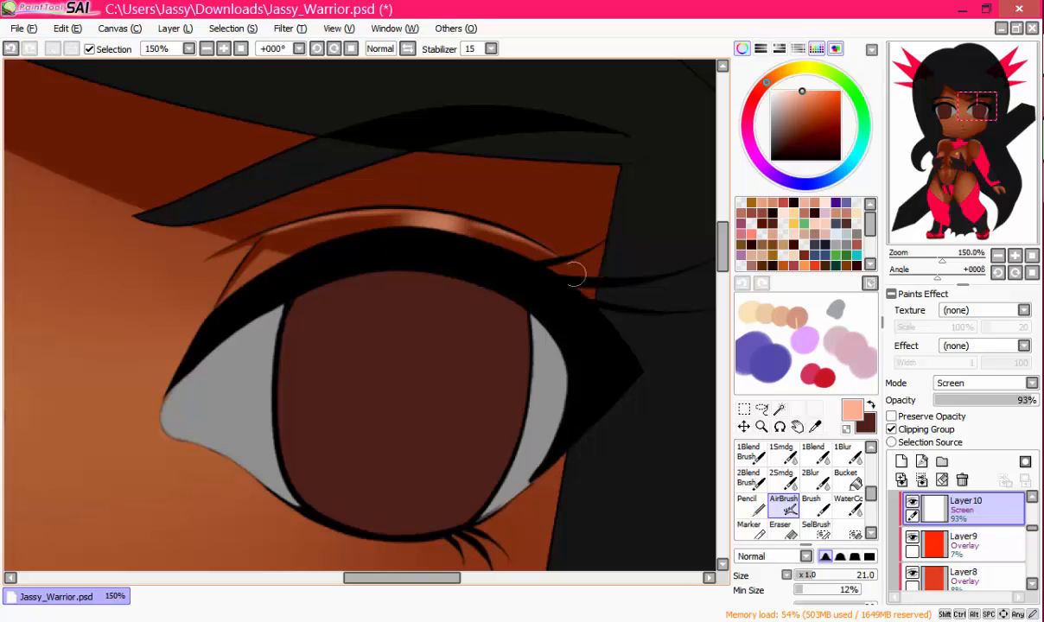
key(ctrl+z)
drag(313, 208, 566, 234)
drag(257, 250, 317, 237)
key(ctrl+z)
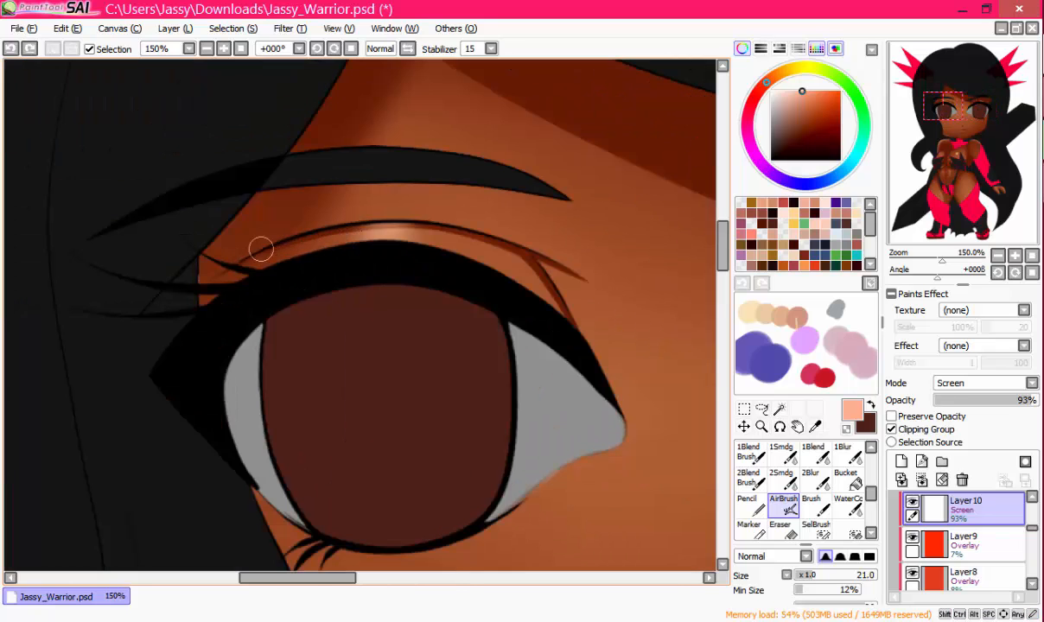
drag(451, 229, 201, 229)
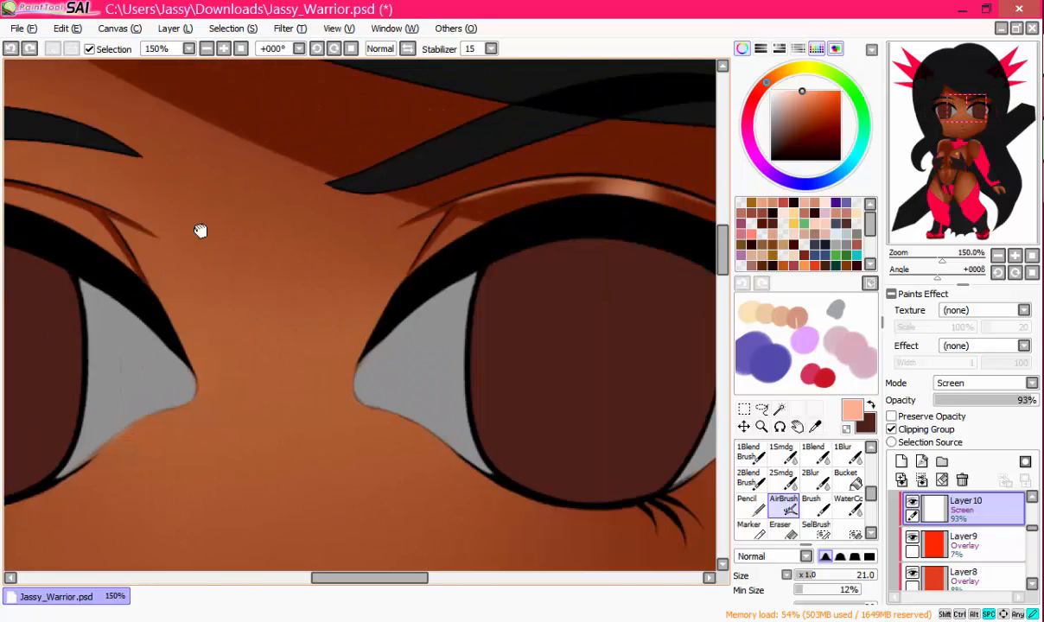
Step: Trim the outer part of the extended eyelid highlight with the Eraser at size 16
click(770, 522)
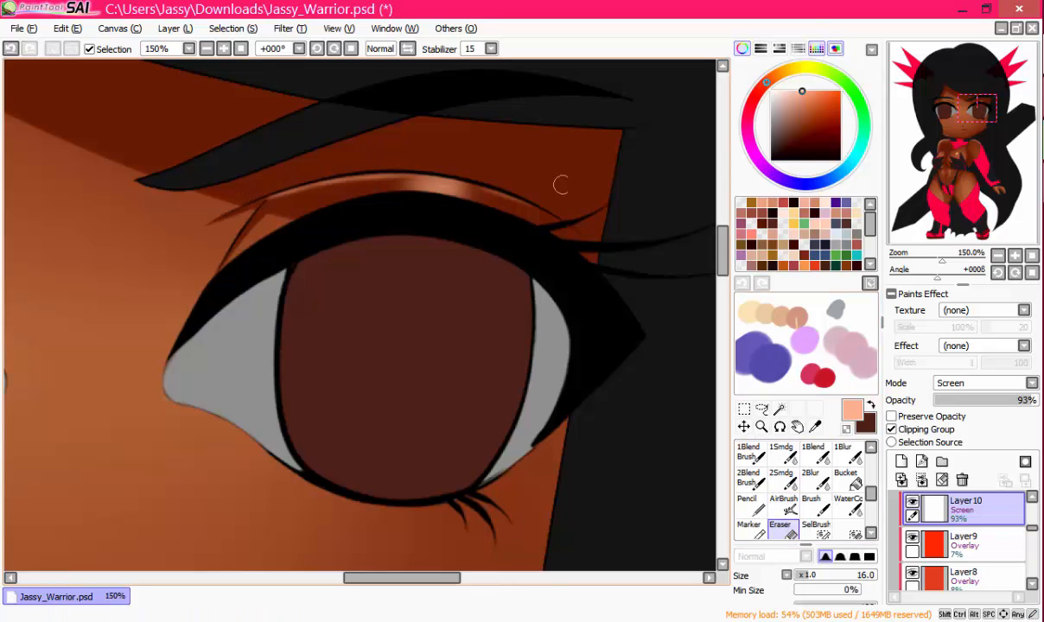
drag(498, 200, 463, 186)
mouse_move(545, 262)
mouse_down()
mouse_move(522, 226)
mouse_move(497, 78)
mouse_up()
scroll(475, 156, down, 5)
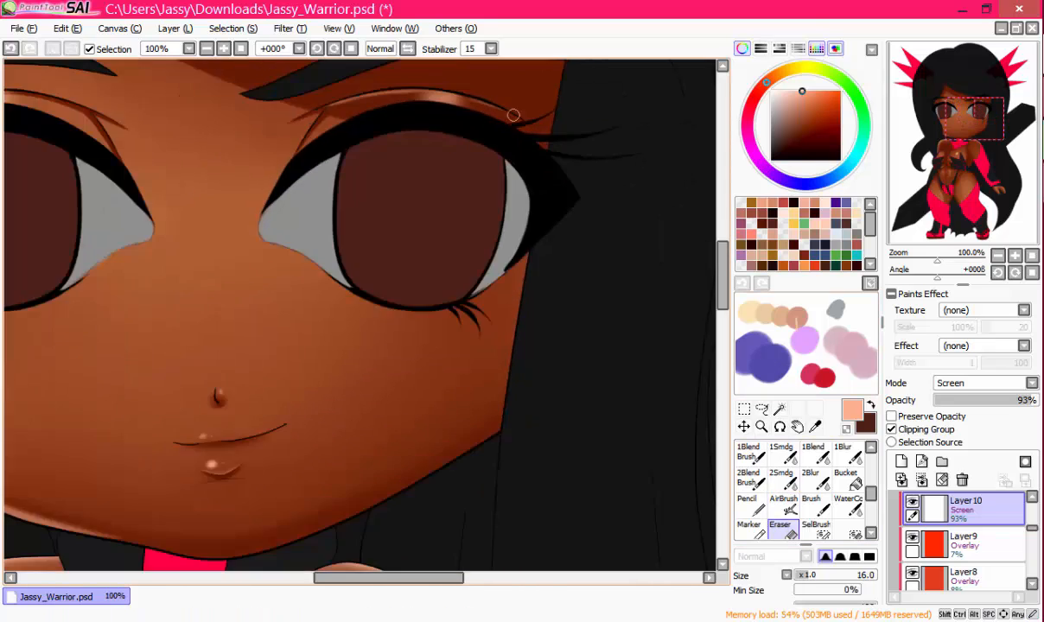
Step: Airbrush a peach rim highlight along the waist edge and the outer hip beside the sword at size 47
drag(498, 167, 481, 200)
scroll(389, 346, up, 1)
scroll(349, 406, up, 2)
key(b)
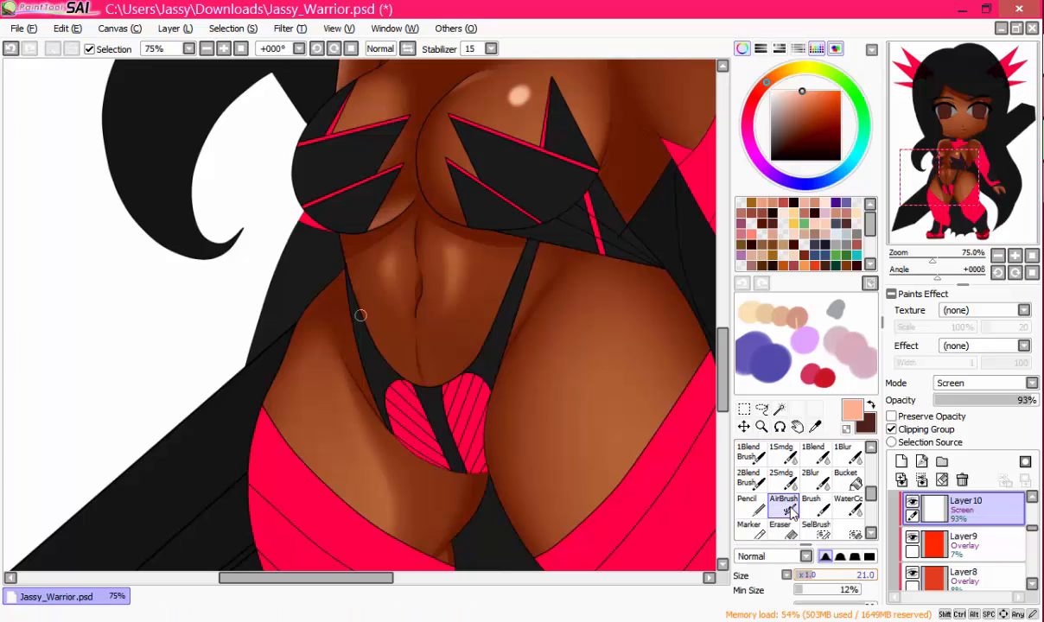
key(bracketright)
key(bracketright)
key(bracketright)
key(bracketright)
mouse_move(325, 314)
mouse_down()
mouse_move(321, 298)
mouse_move(358, 254)
mouse_up()
mouse_move(374, 216)
mouse_down()
mouse_move(302, 310)
mouse_move(330, 277)
mouse_up()
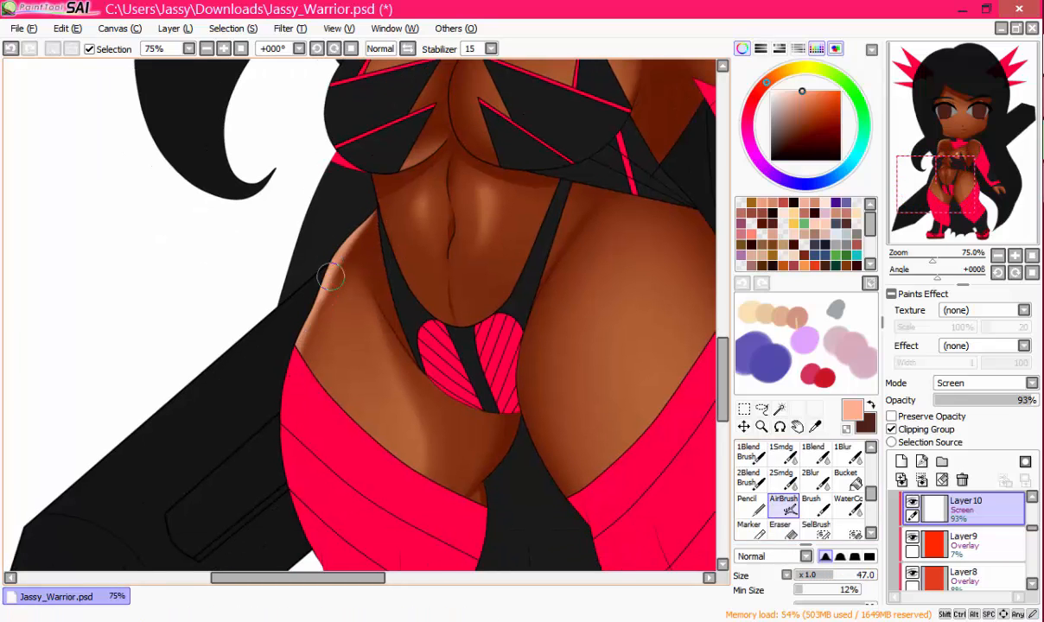
key(ctrl+z)
key(ctrl+z)
drag(372, 214, 294, 357)
scroll(372, 226, up, 2)
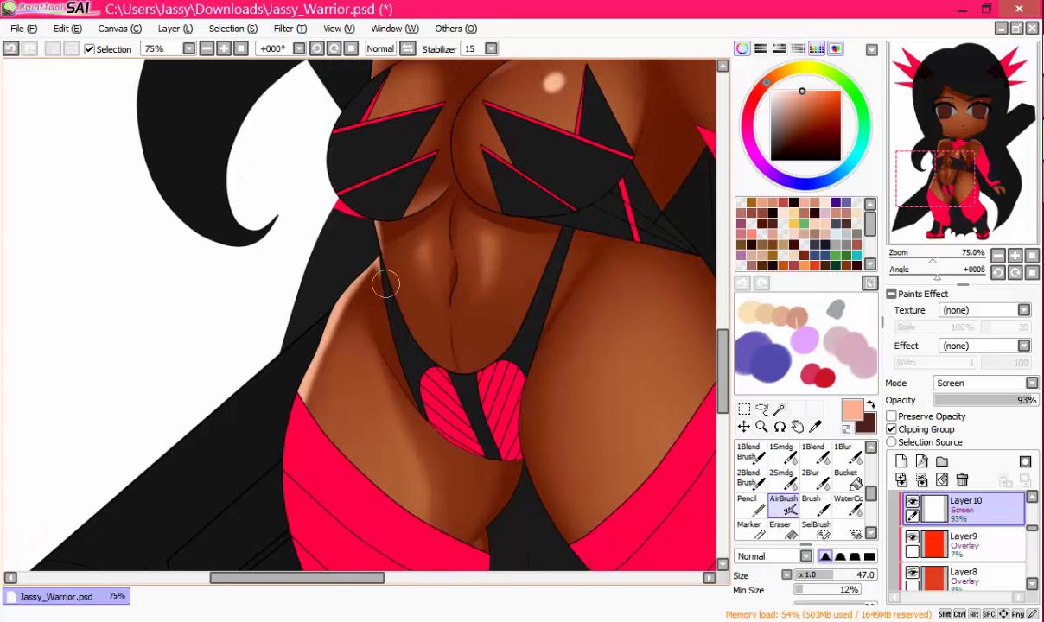
Step: Strengthen the vertical highlights on both abdominal muscles and add a rim highlight to the opposite hip with the AirBrush at size 47
drag(433, 260, 377, 337)
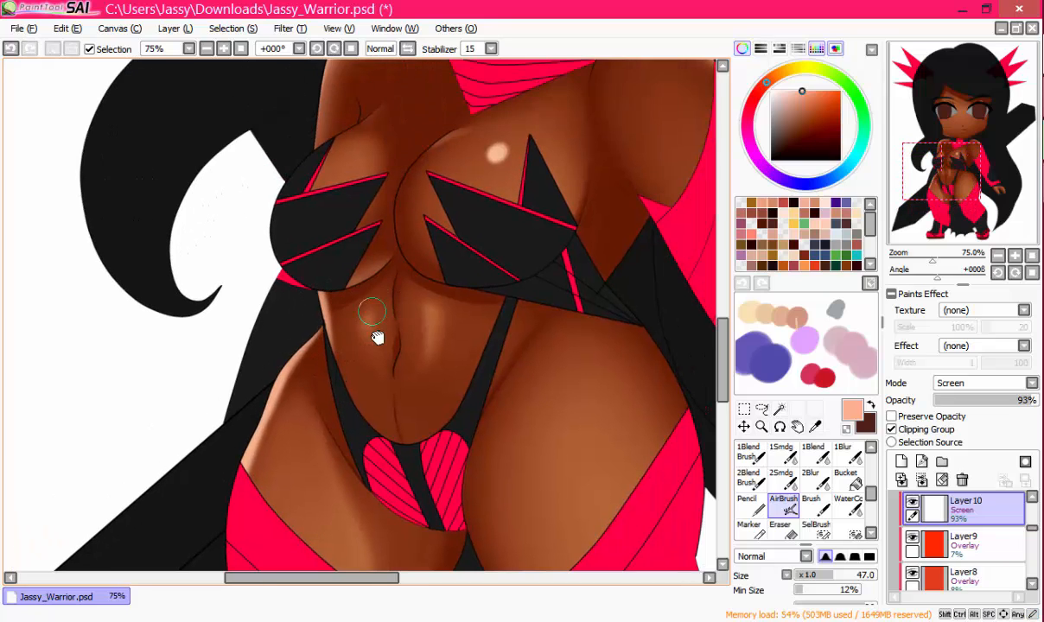
drag(426, 312, 429, 350)
mouse_move(426, 325)
mouse_down()
mouse_move(373, 308)
mouse_move(356, 224)
mouse_up()
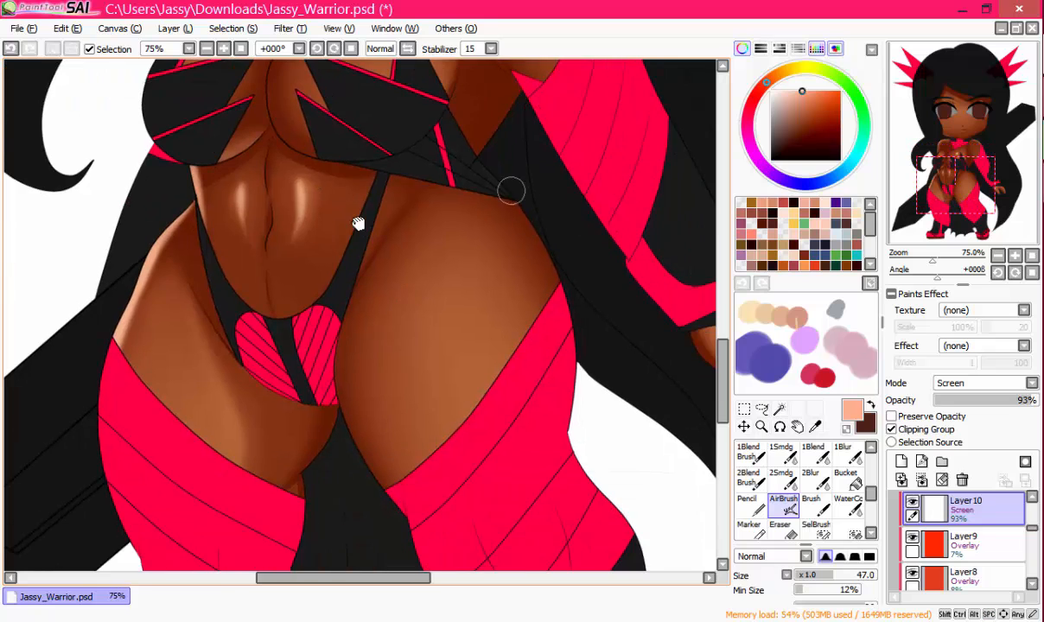
drag(562, 192, 554, 301)
scroll(554, 300, down, 3)
drag(436, 289, 401, 251)
Step: Airbrush a narrow highlight in the hip crease beside the strap and soften it with 1Blend at size 25
scroll(392, 272, up, 5)
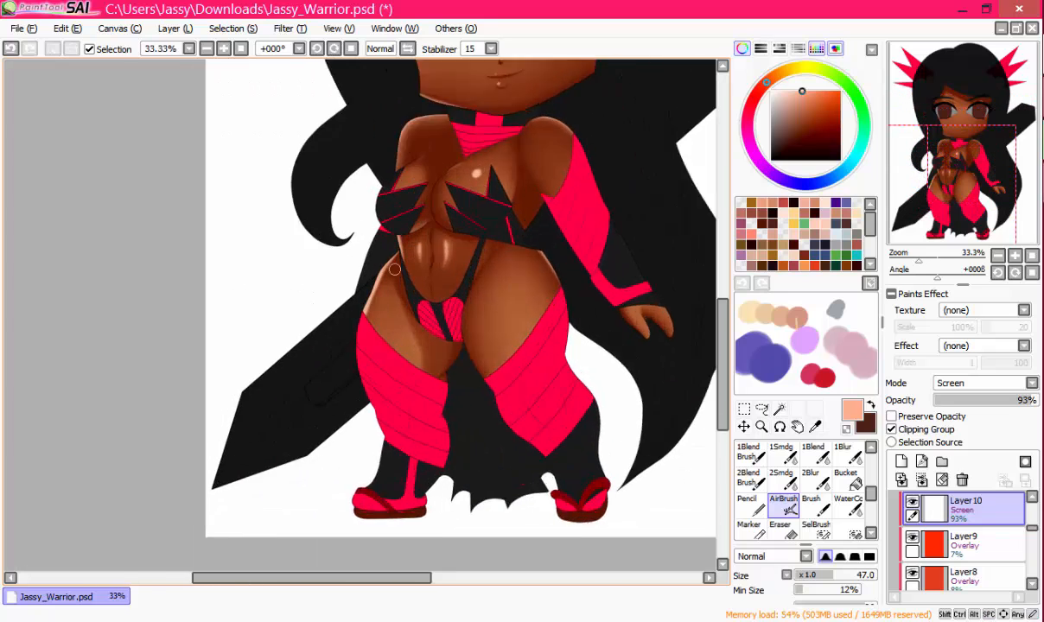
click(819, 577)
drag(416, 208, 407, 301)
mouse_move(422, 255)
mouse_down()
mouse_move(457, 203)
mouse_move(361, 303)
mouse_move(363, 334)
mouse_up()
click(806, 445)
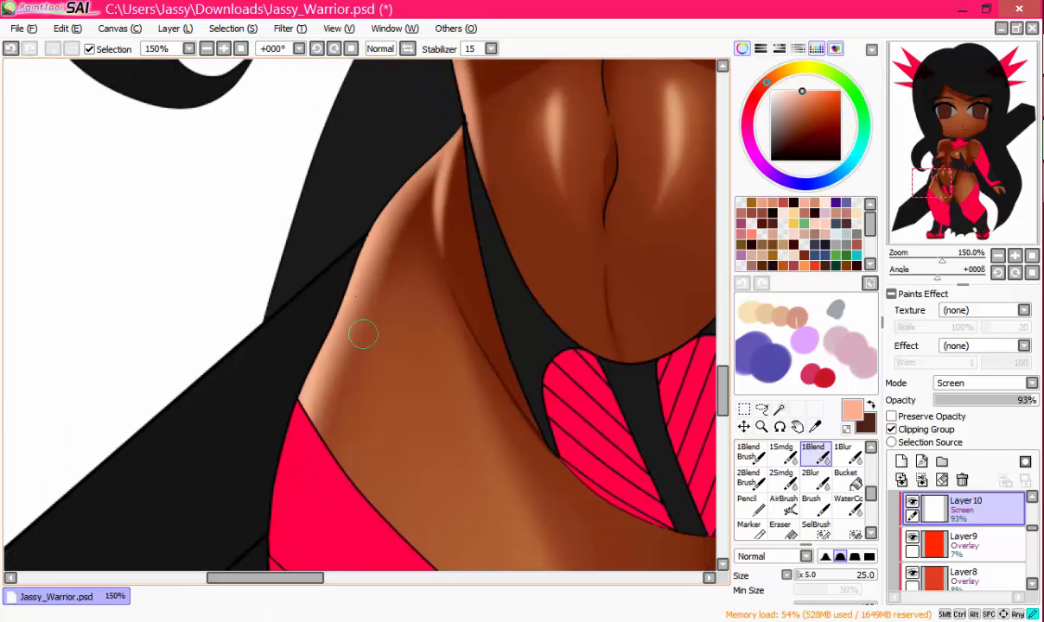
drag(441, 135, 456, 180)
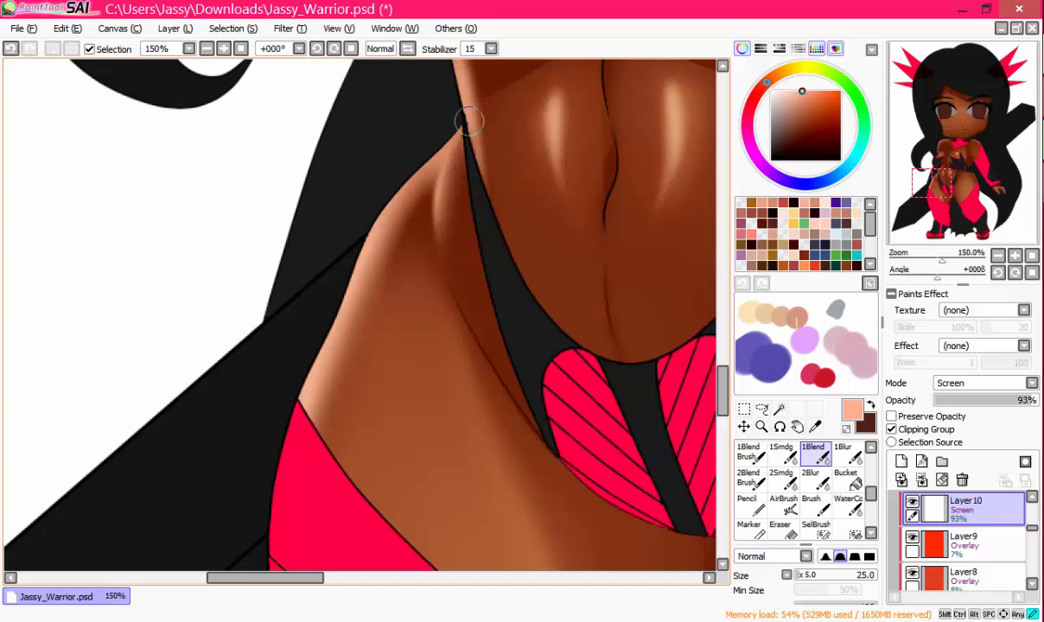
Step: Soften the vertical highlights on both abdominal muscles into the surrounding skin with 1Blend at size 25
scroll(448, 259, down, 3)
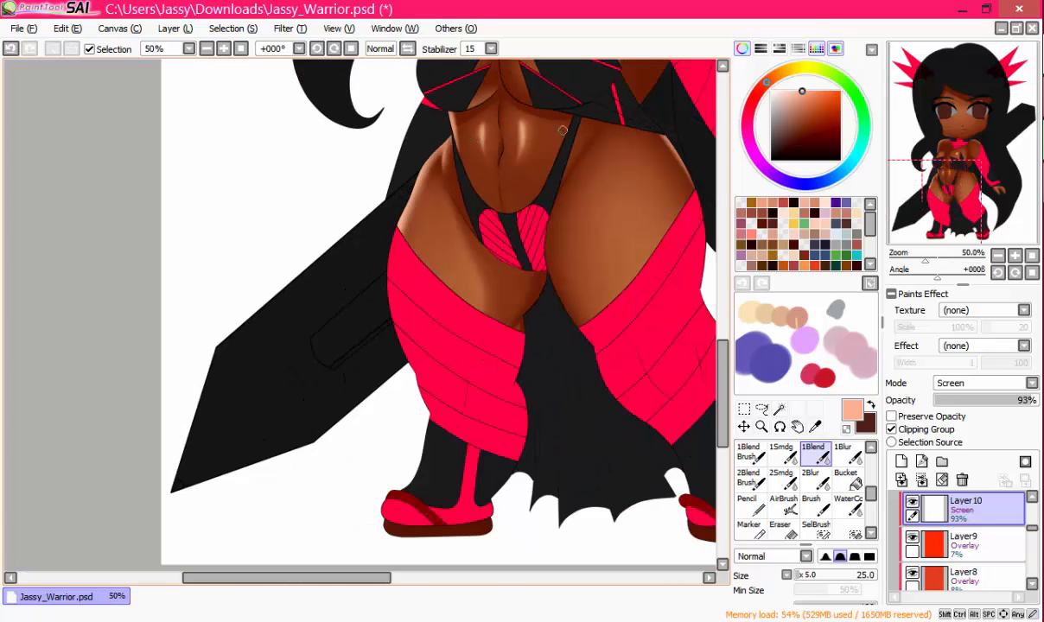
scroll(562, 129, up, 5)
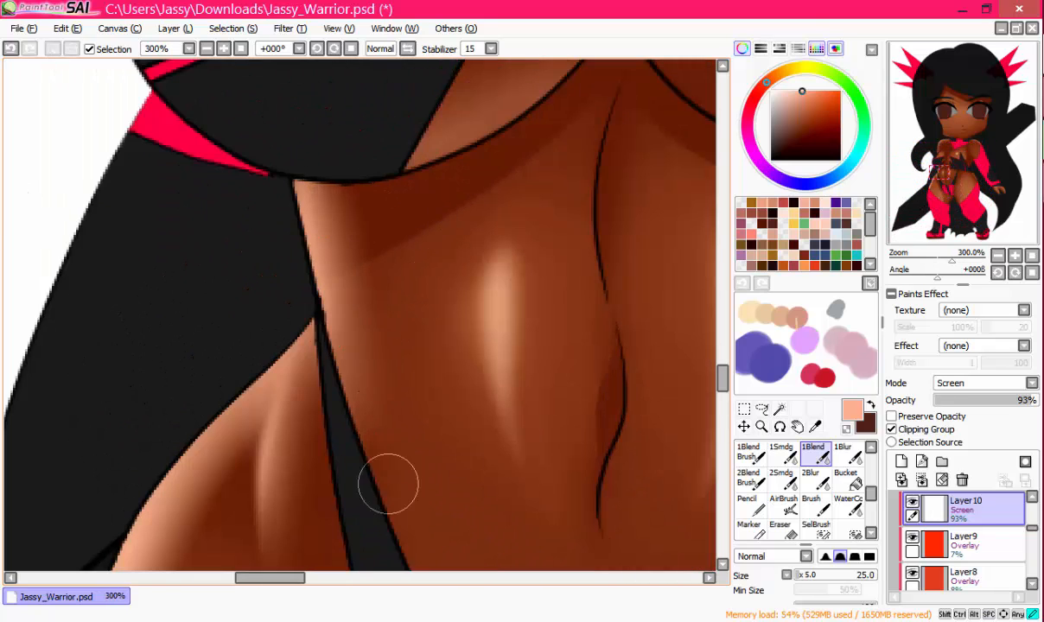
drag(335, 225, 302, 177)
drag(486, 315, 401, 218)
drag(398, 146, 440, 398)
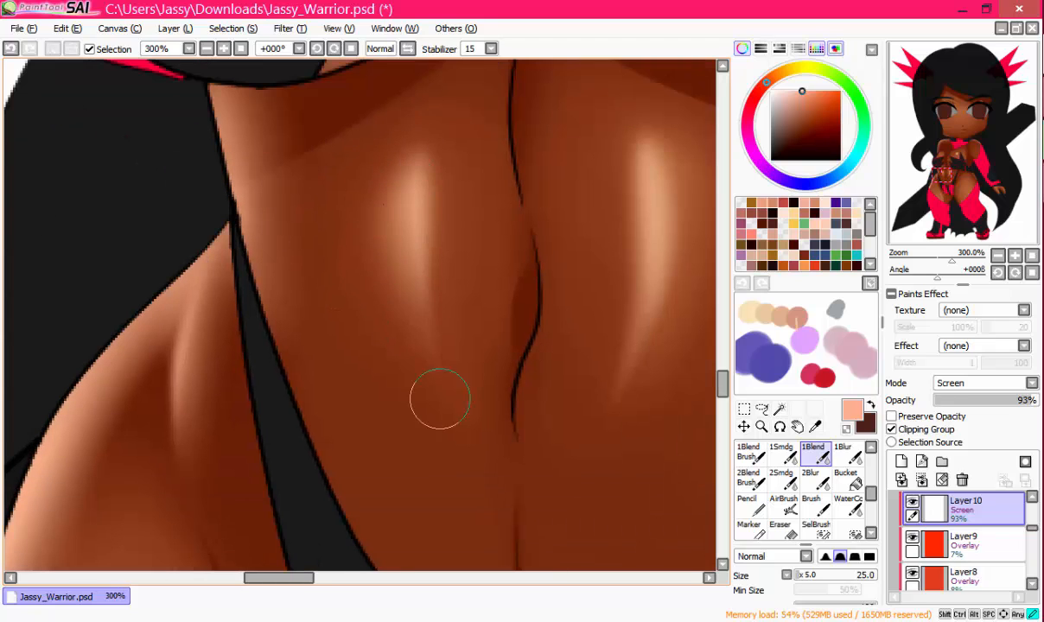
drag(427, 329, 232, 347)
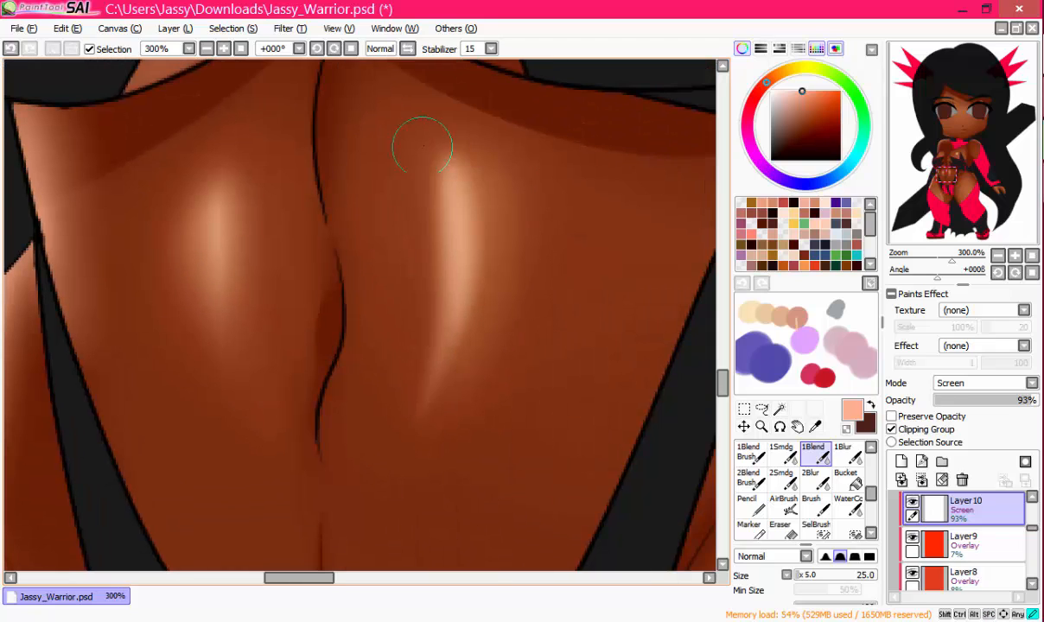
drag(422, 147, 448, 399)
drag(475, 183, 446, 154)
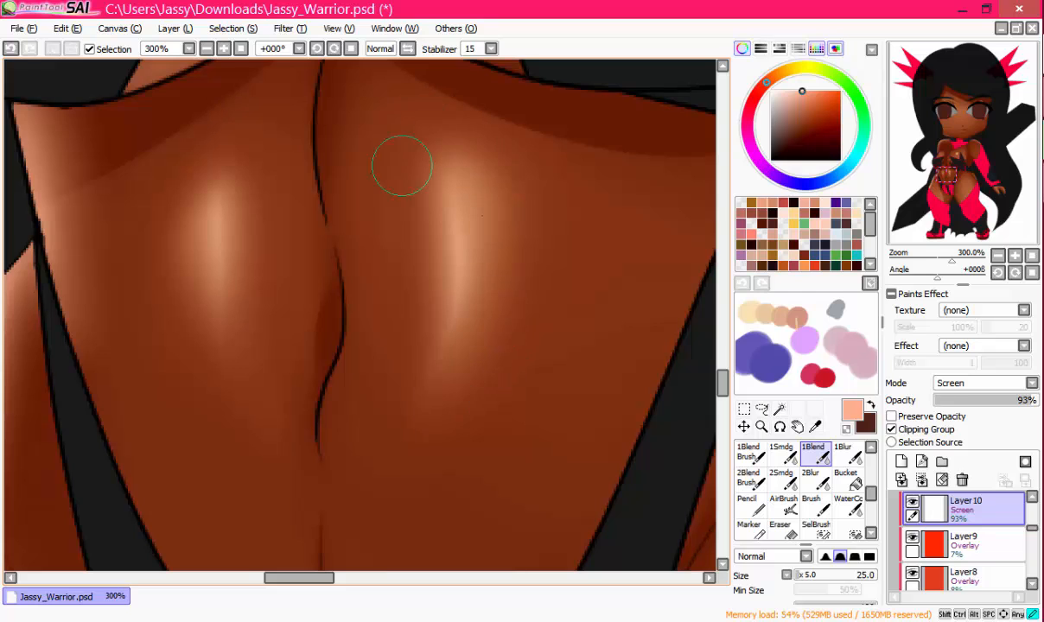
drag(460, 302, 451, 361)
scroll(442, 188, down, 8)
scroll(453, 313, up, 1)
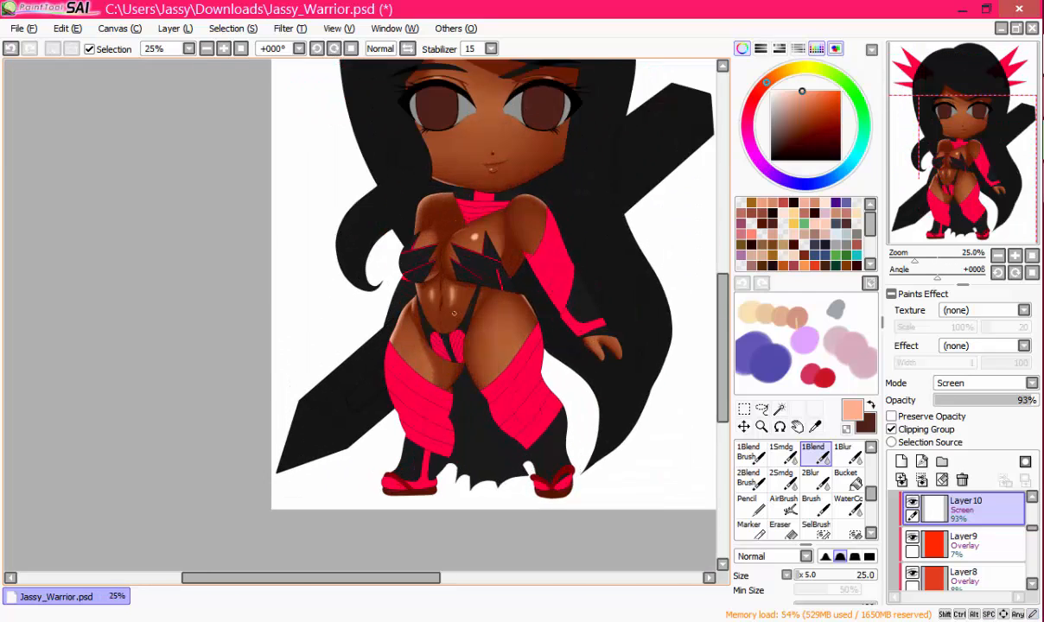
Step: Airbrush narrow peach highlights along the abdomen's centre line, from the upper crease to below the navel, at size 29
scroll(454, 313, up, 7)
mouse_move(519, 341)
mouse_down()
mouse_move(576, 324)
mouse_move(615, 290)
mouse_up()
key(b)
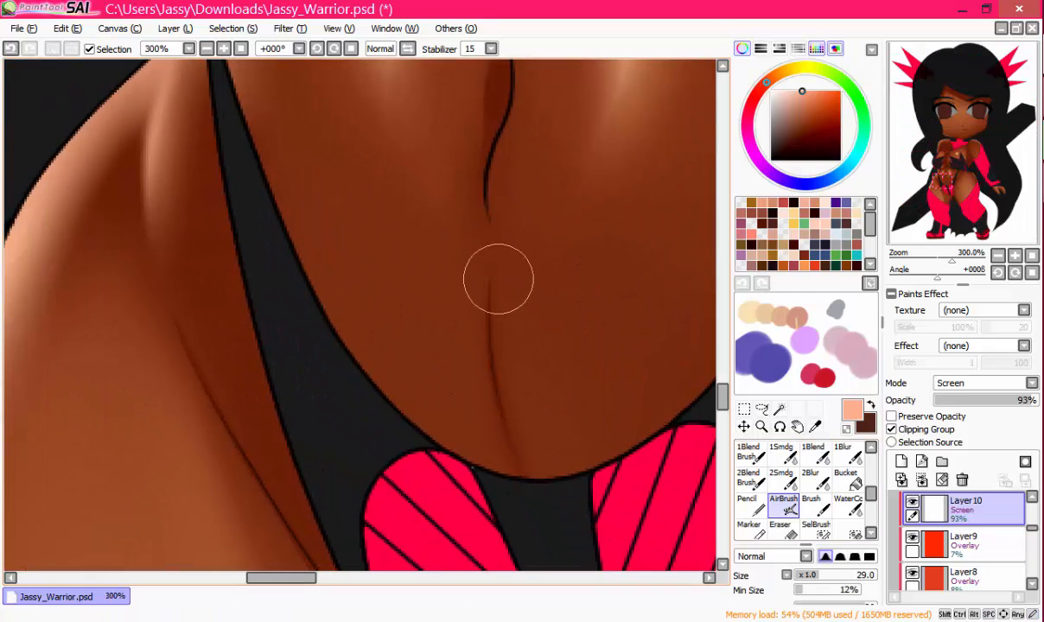
drag(495, 262, 496, 358)
mouse_move(472, 87)
mouse_down()
mouse_move(496, 328)
mouse_move(484, 397)
mouse_up()
drag(512, 178, 498, 287)
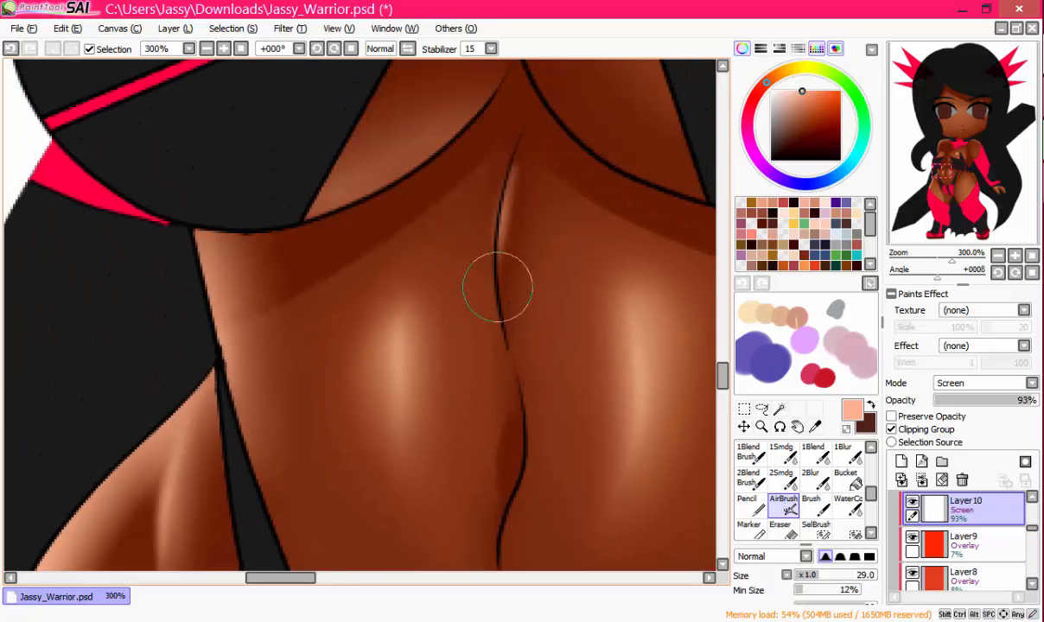
mouse_move(520, 427)
mouse_down()
mouse_move(487, 265)
mouse_move(494, 305)
mouse_move(527, 315)
mouse_up()
Step: Trim the centre-line highlights on the abdomen into thin slivers with the Eraser at size 16
click(781, 527)
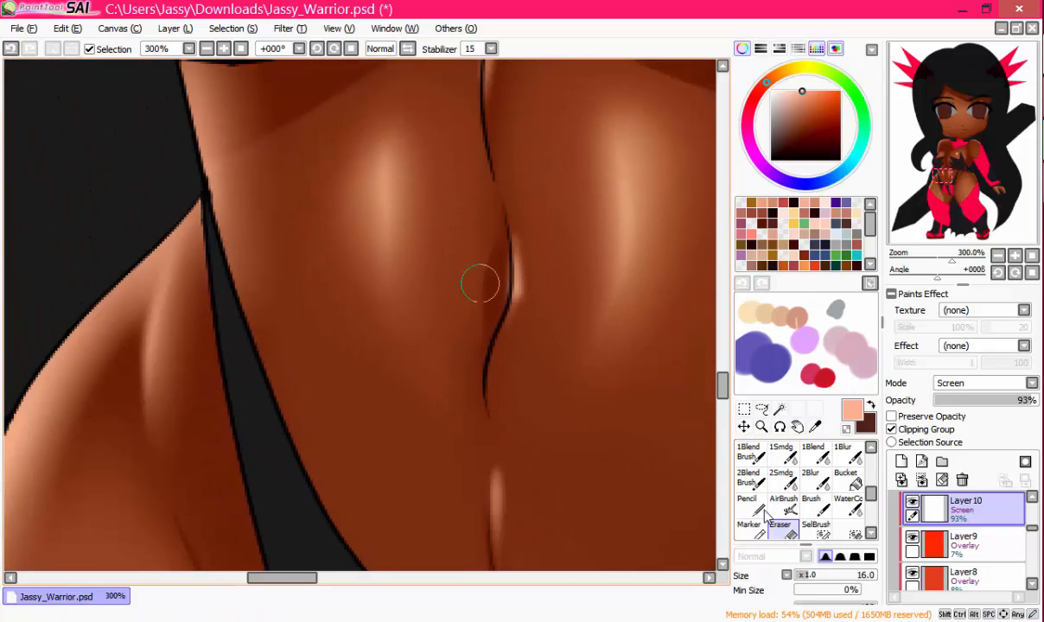
scroll(446, 260, up, 3)
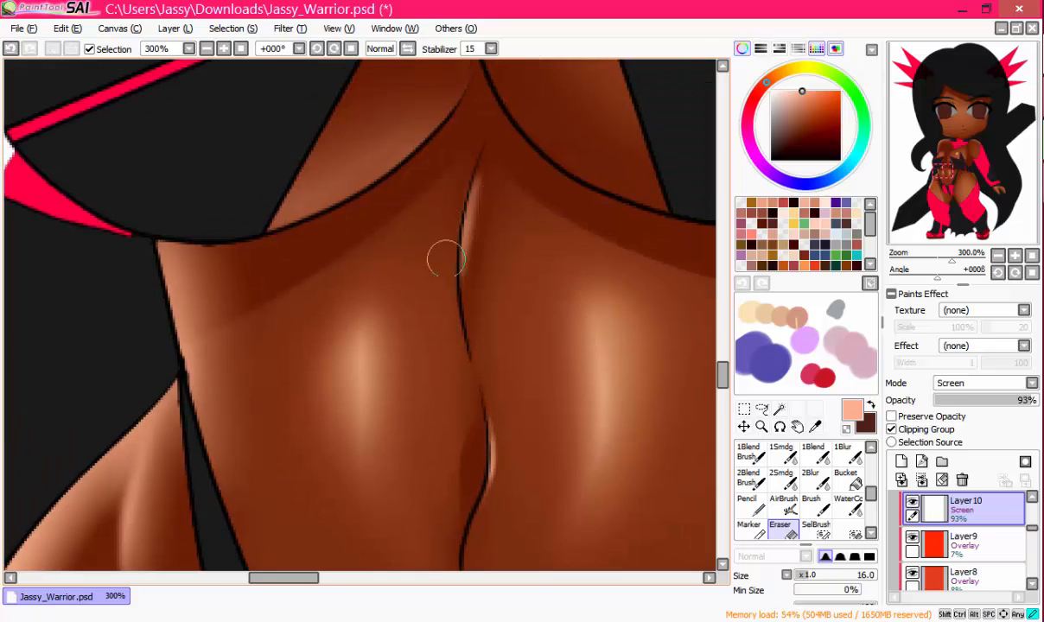
drag(476, 217, 473, 228)
drag(475, 328, 450, 161)
drag(468, 493, 459, 282)
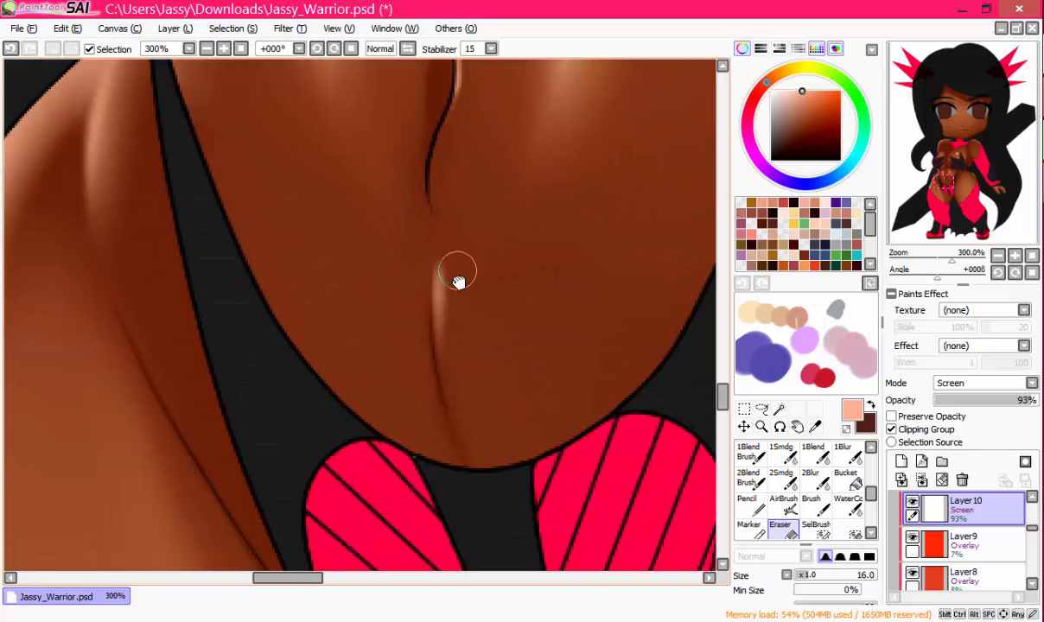
mouse_move(448, 320)
mouse_down()
mouse_move(445, 271)
mouse_move(447, 313)
mouse_up()
drag(490, 225, 503, 380)
scroll(542, 313, down, 5)
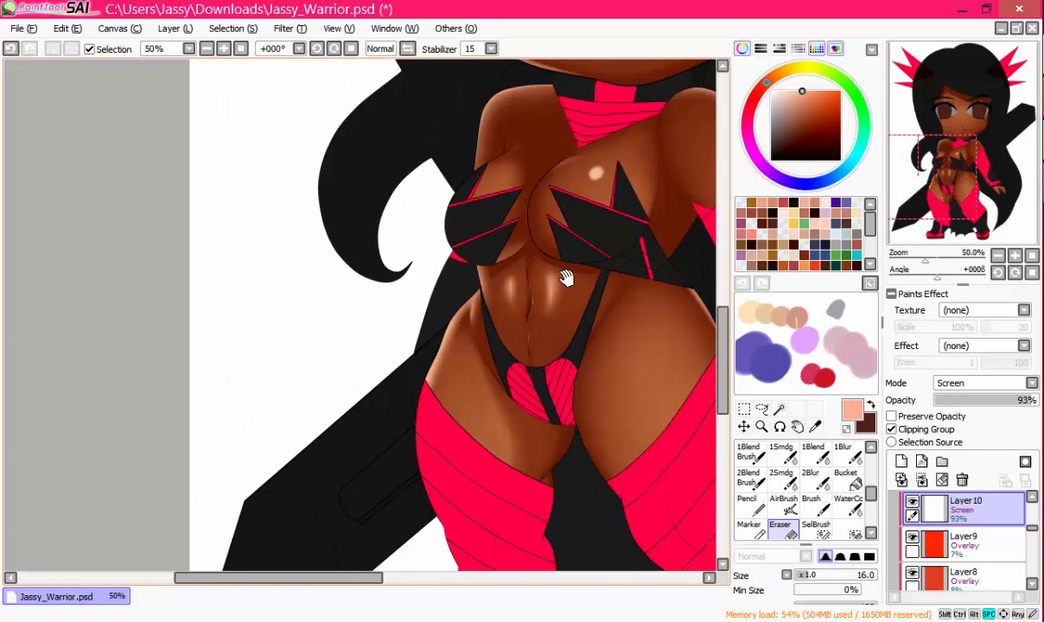
Step: Airbrush a thin highlight in the hip crease on the side away from the sword blade at size 29, softening it with 1Blend at size 25
drag(567, 278, 497, 203)
scroll(556, 230, up, 3)
drag(539, 253, 538, 295)
click(783, 503)
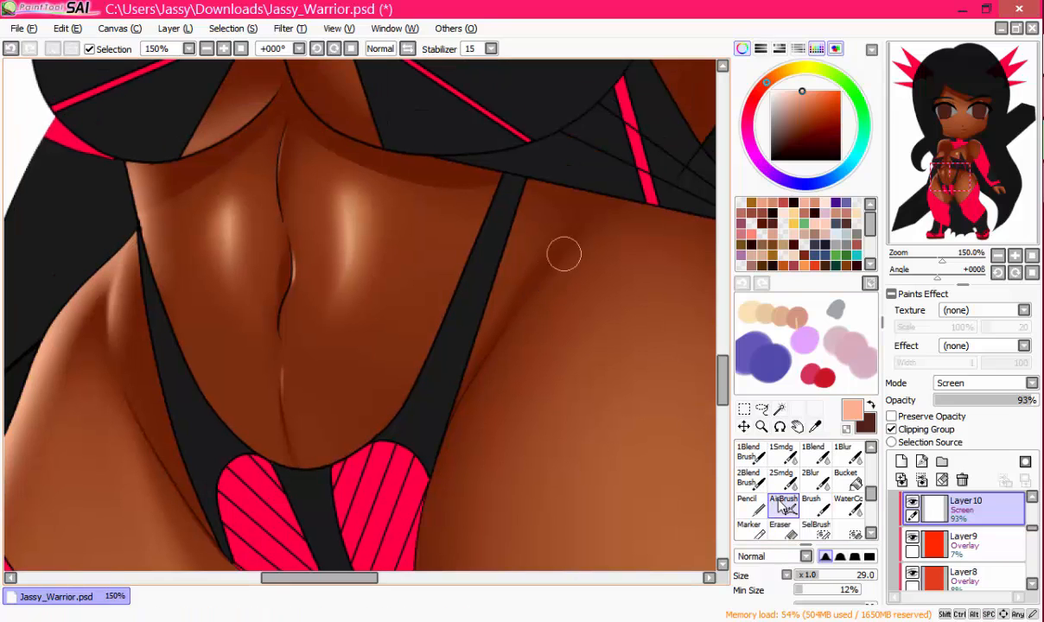
click(811, 450)
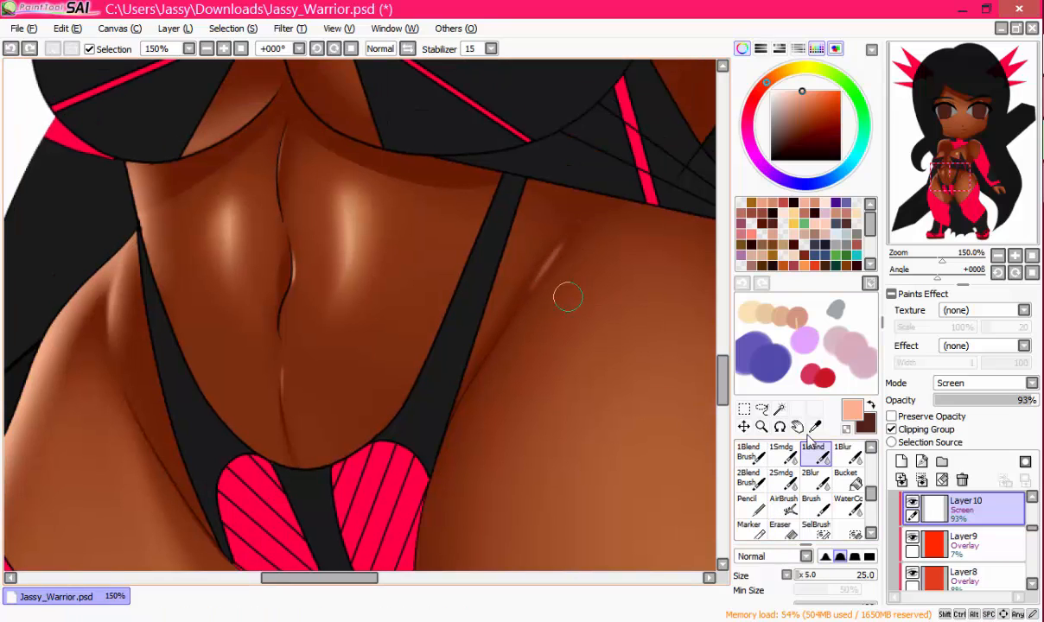
drag(604, 316, 507, 234)
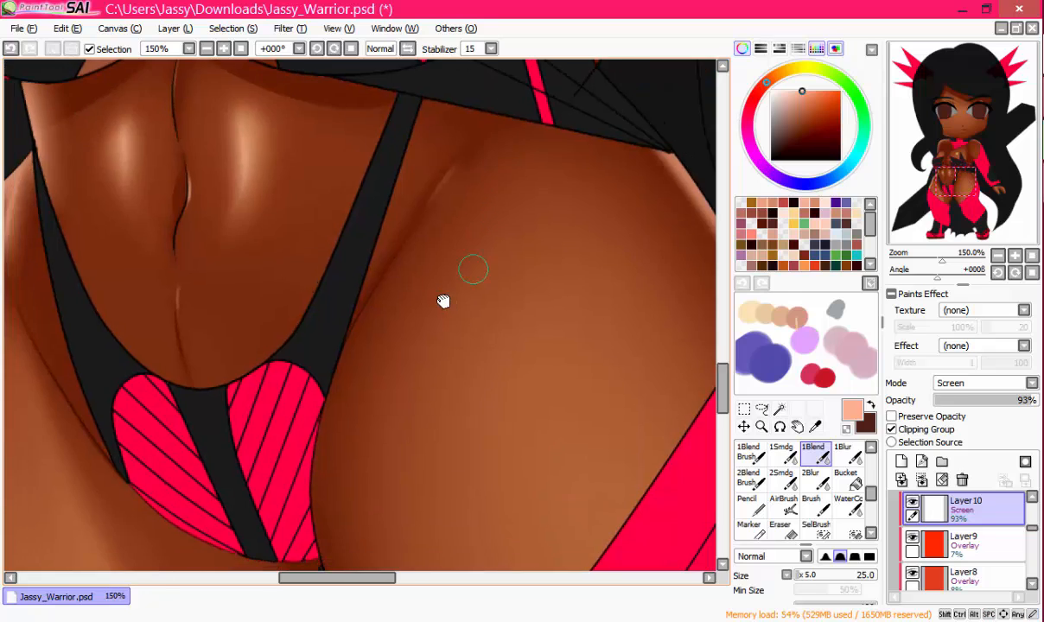
Step: Trim the softened hip-crease highlight along its shadow line with the Eraser at size 16
drag(443, 300, 429, 388)
scroll(489, 233, up, 2)
click(772, 524)
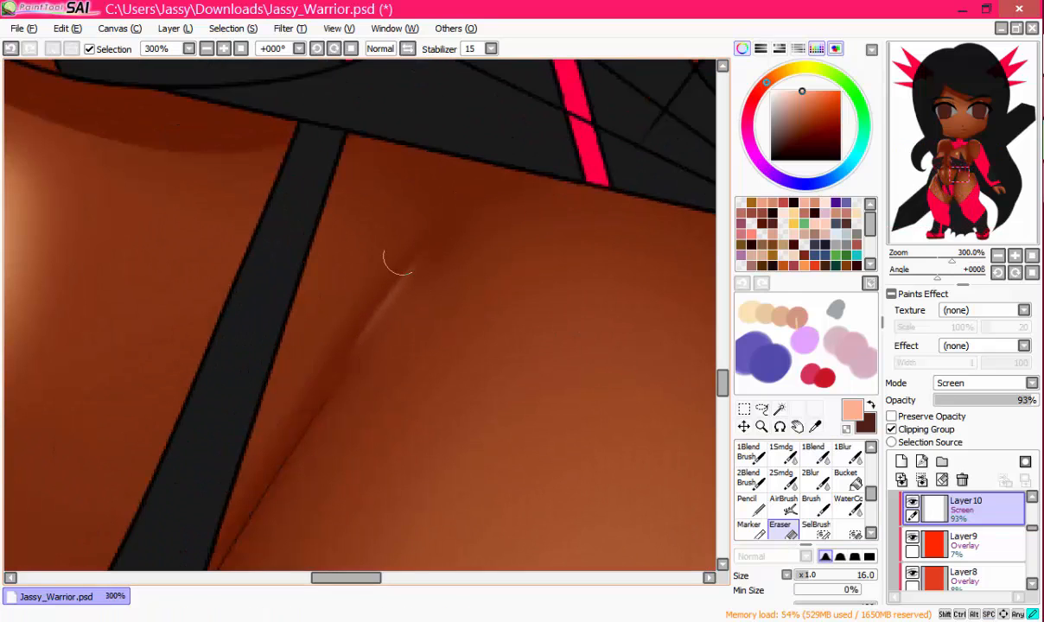
drag(450, 251, 464, 191)
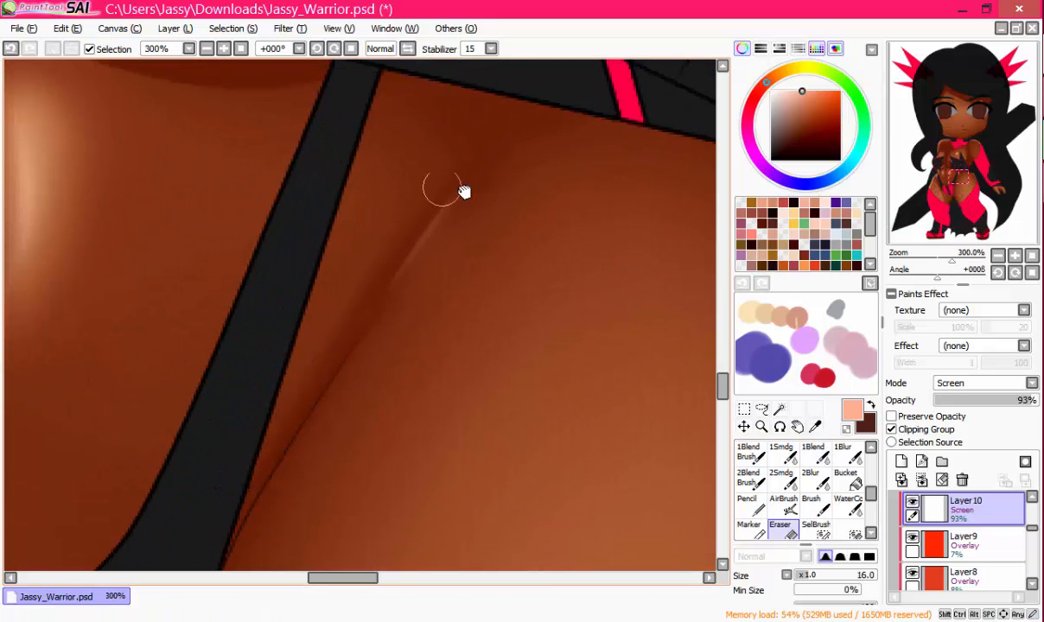
scroll(549, 124, down, 5)
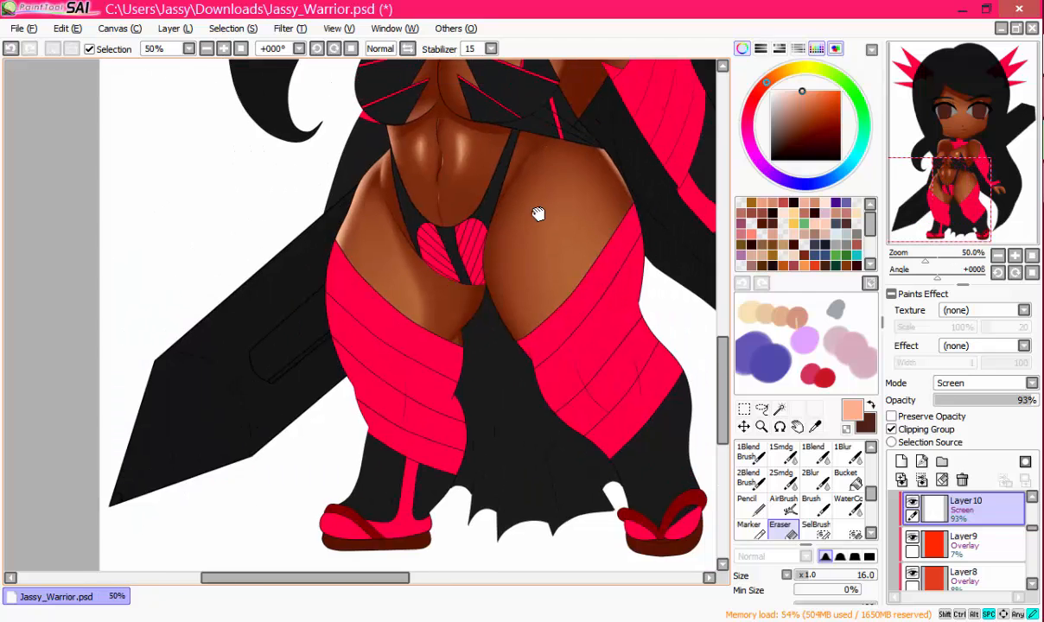
Step: Airbrush peach rim highlights along both inner thigh edges and the small skin area above the leg wrap
scroll(485, 295, up, 2)
drag(484, 296, 484, 198)
scroll(508, 198, up, 1)
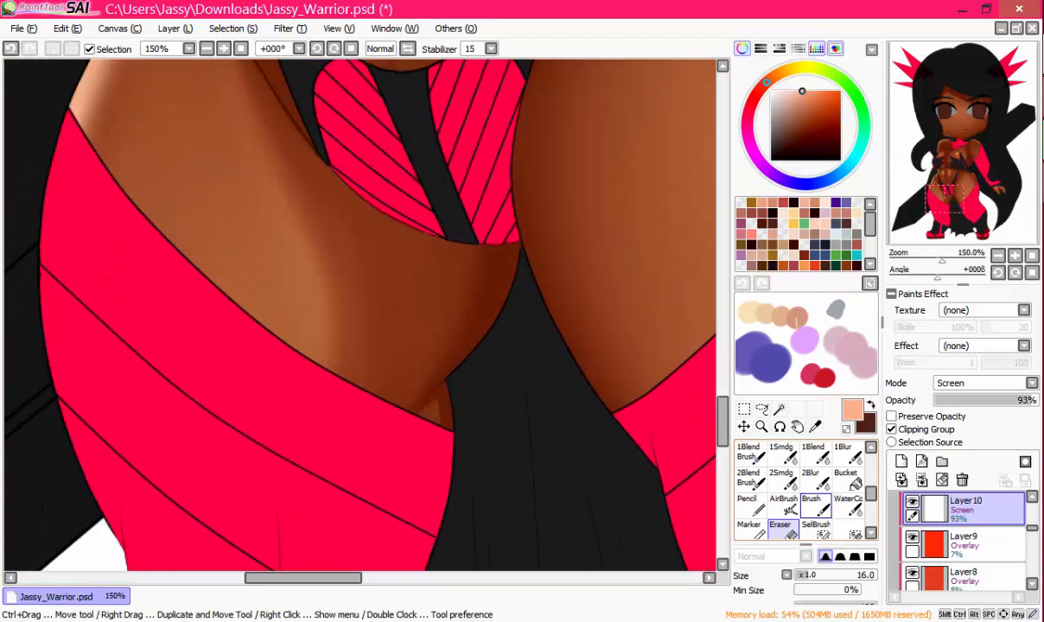
click(783, 506)
drag(508, 326, 508, 289)
drag(516, 210, 507, 248)
mouse_move(516, 215)
mouse_down()
mouse_move(459, 327)
mouse_move(489, 280)
mouse_up()
drag(546, 218, 425, 326)
drag(419, 240, 416, 344)
mouse_move(410, 217)
mouse_down()
mouse_move(406, 275)
mouse_move(425, 418)
mouse_move(465, 512)
mouse_up()
Step: Blend the inner-thigh rim highlights with 1Blend at size 45, reducing it to size 20 for the small area above the wrap
key(b)
mouse_move(461, 472)
mouse_down()
mouse_move(489, 404)
mouse_move(531, 496)
mouse_up()
click(810, 576)
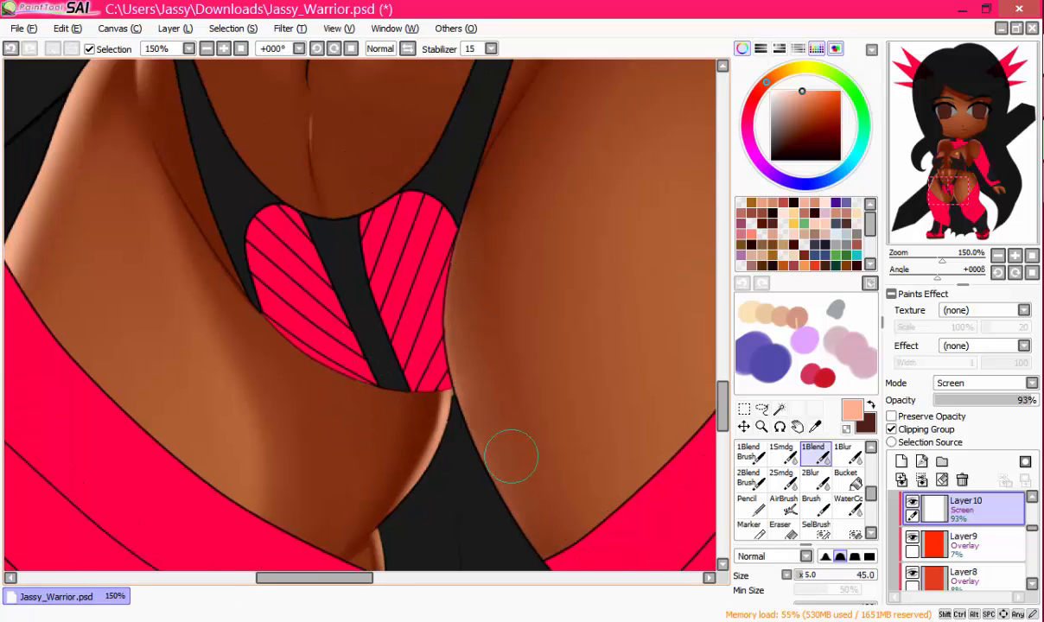
drag(511, 457, 583, 279)
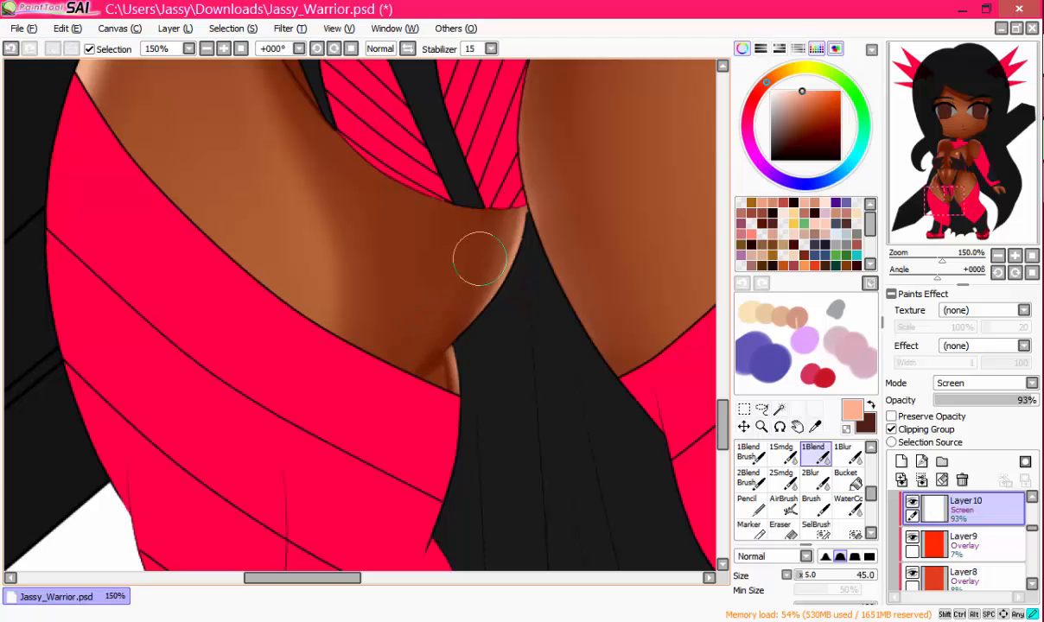
scroll(444, 391, down, 5)
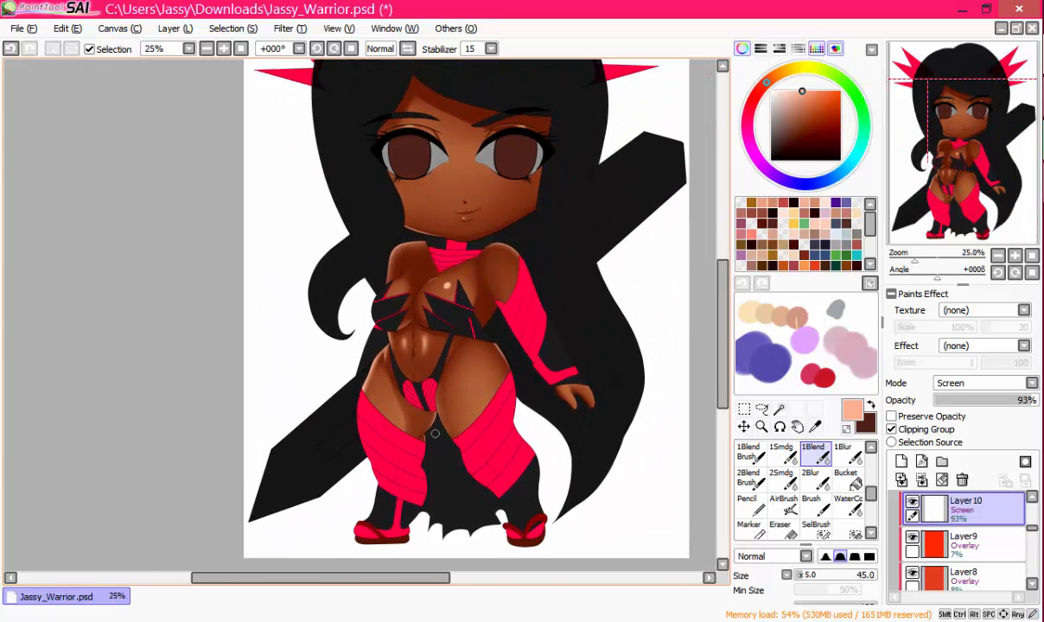
scroll(443, 391, up, 5)
scroll(443, 391, up, 1)
click(811, 576)
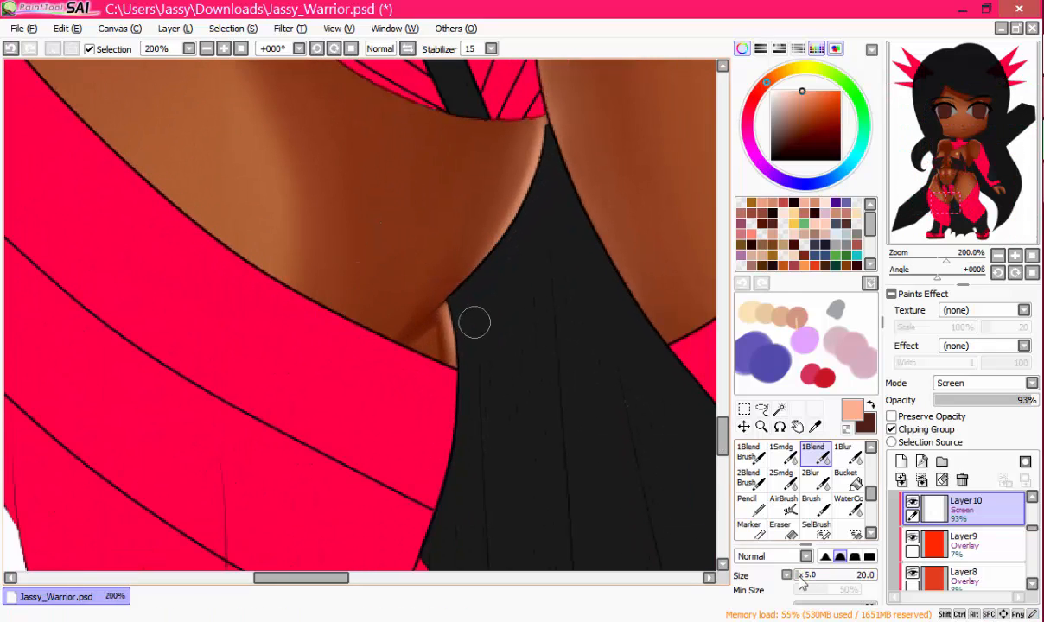
Step: Trim the inner-thigh rim highlight and the small highlight above the leg wrap with the Eraser at size 24
click(780, 527)
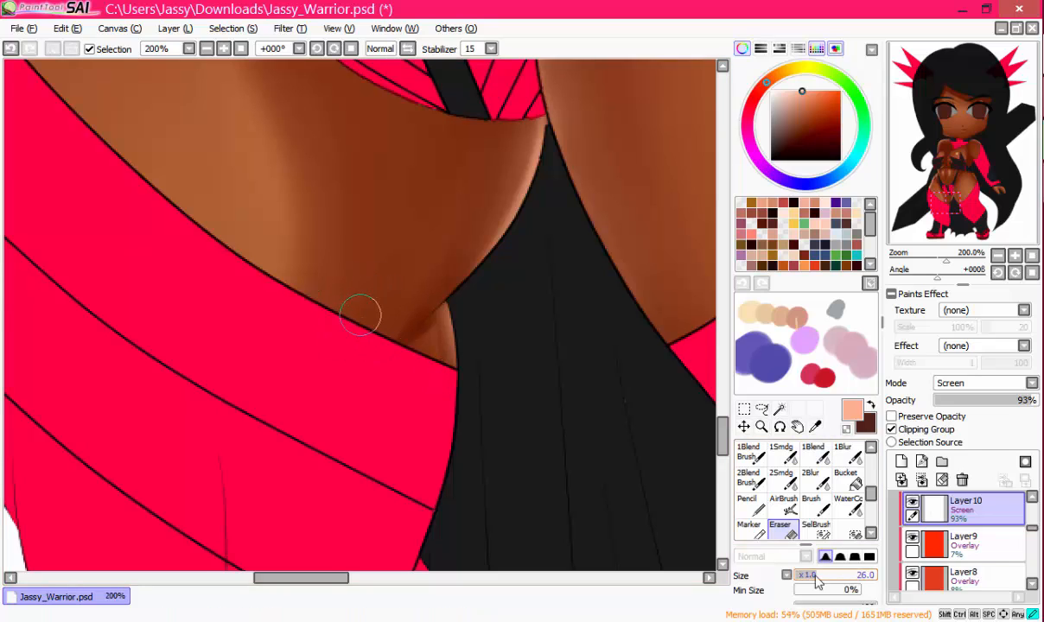
click(816, 577)
drag(361, 315, 342, 373)
drag(490, 185, 414, 323)
mouse_move(471, 177)
mouse_down()
mouse_move(391, 372)
mouse_move(424, 399)
mouse_move(441, 363)
mouse_up()
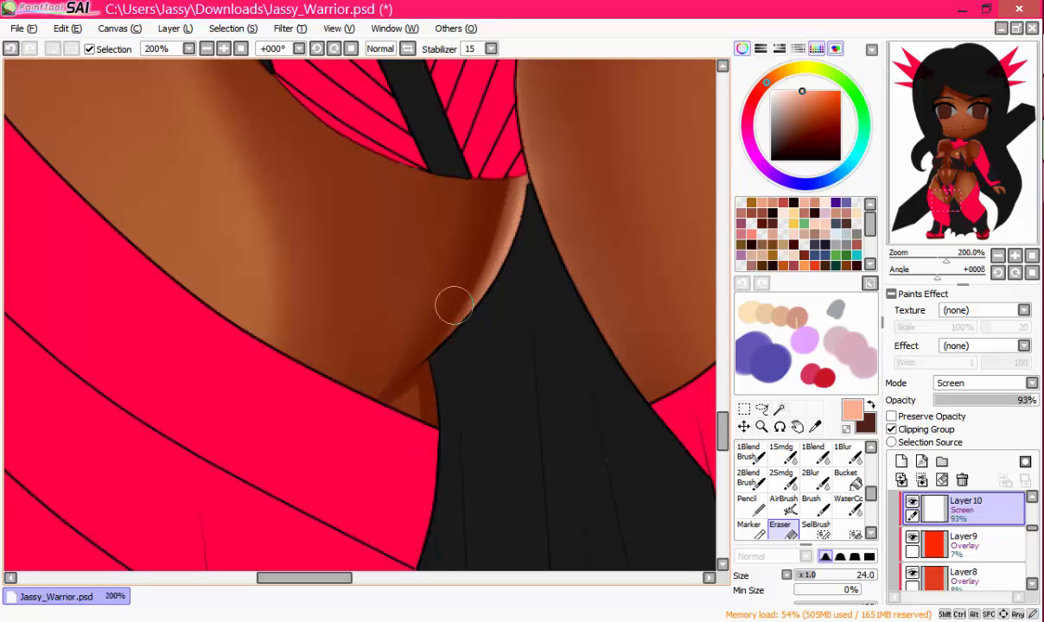
Step: Soften the trimmed inner-thigh rim highlight with 1Blend at size 20
click(813, 453)
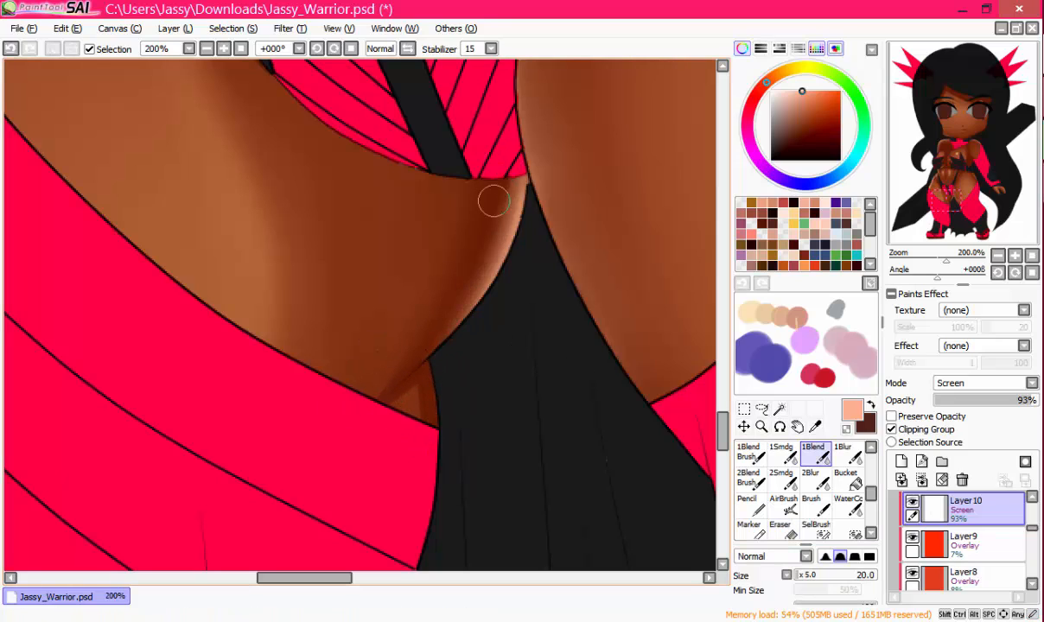
drag(560, 156, 541, 280)
scroll(541, 280, down, 5)
Step: Soften the edges of the round highlight on the upper chest with 1Blend at size 20
drag(545, 198, 480, 342)
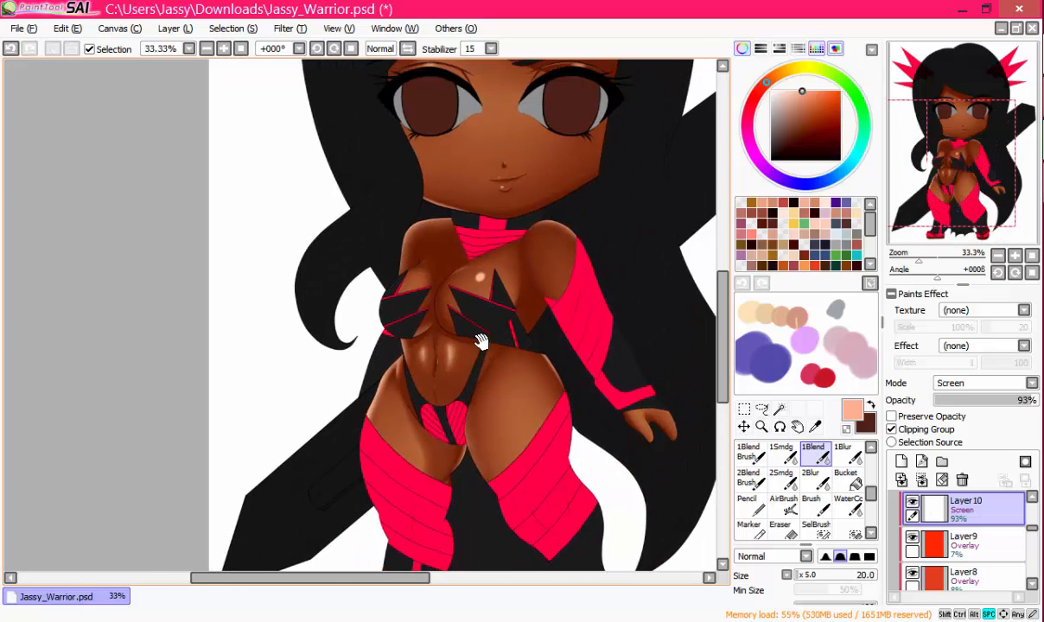
drag(480, 242, 458, 355)
scroll(458, 354, up, 4)
drag(403, 380, 426, 310)
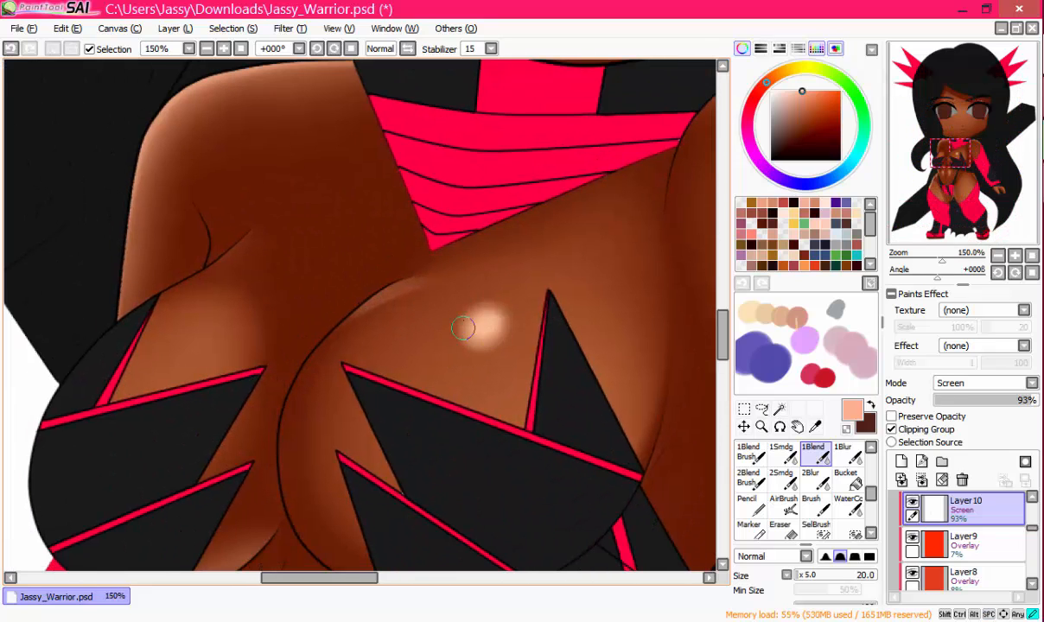
drag(488, 322, 395, 268)
scroll(394, 268, down, 5)
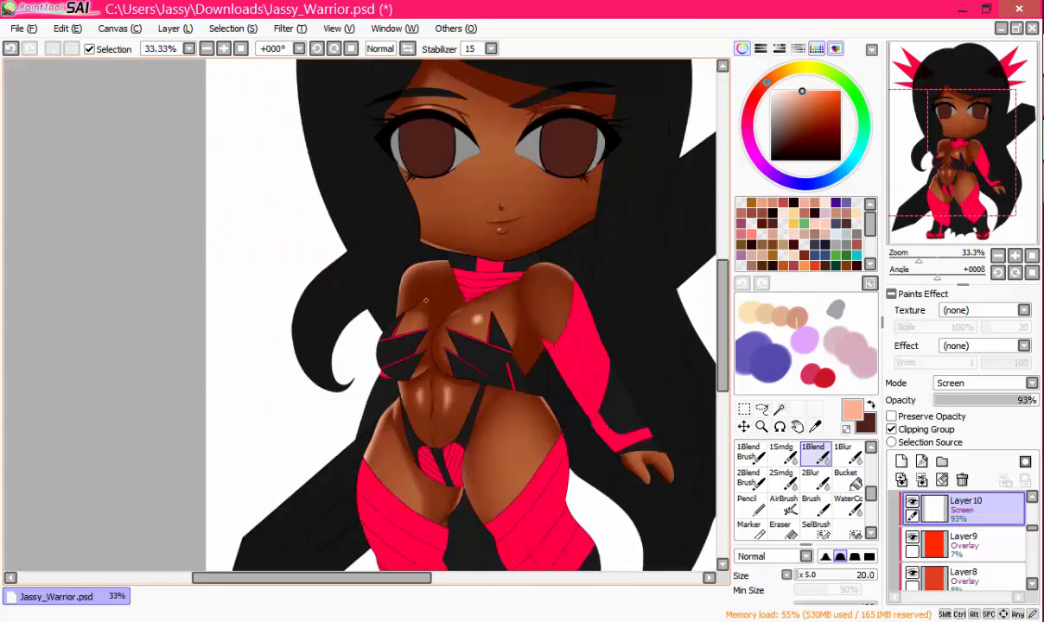
Step: Airbrush peach rim highlights along the outer edges of the hand at size 29 and soften them with 1Blend at size 20
scroll(526, 396, up, 5)
key(v)
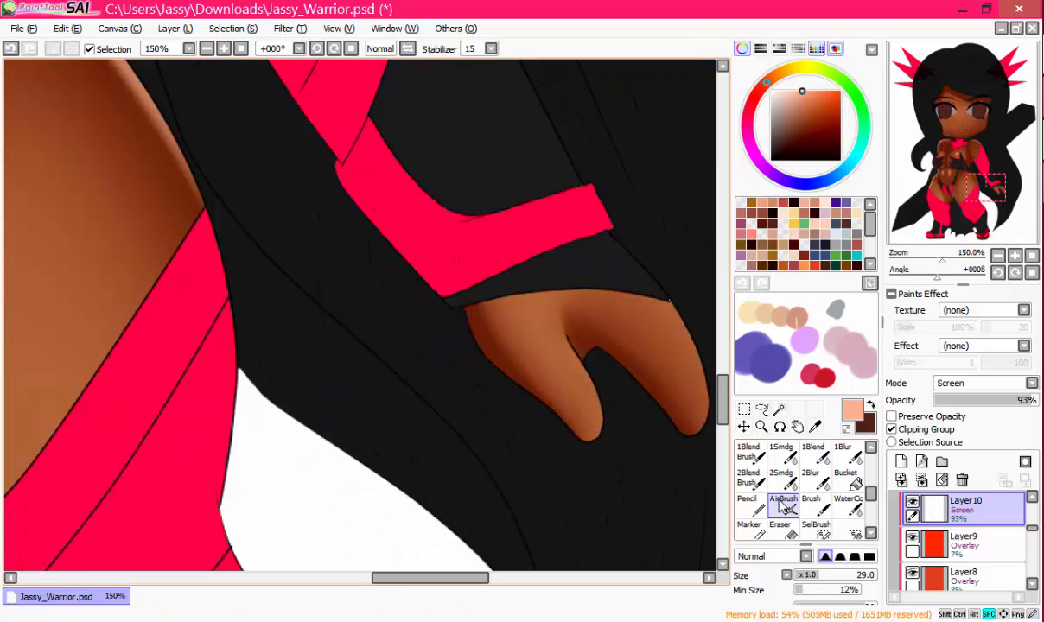
mouse_move(467, 312)
mouse_down()
mouse_move(537, 400)
mouse_move(393, 354)
mouse_up()
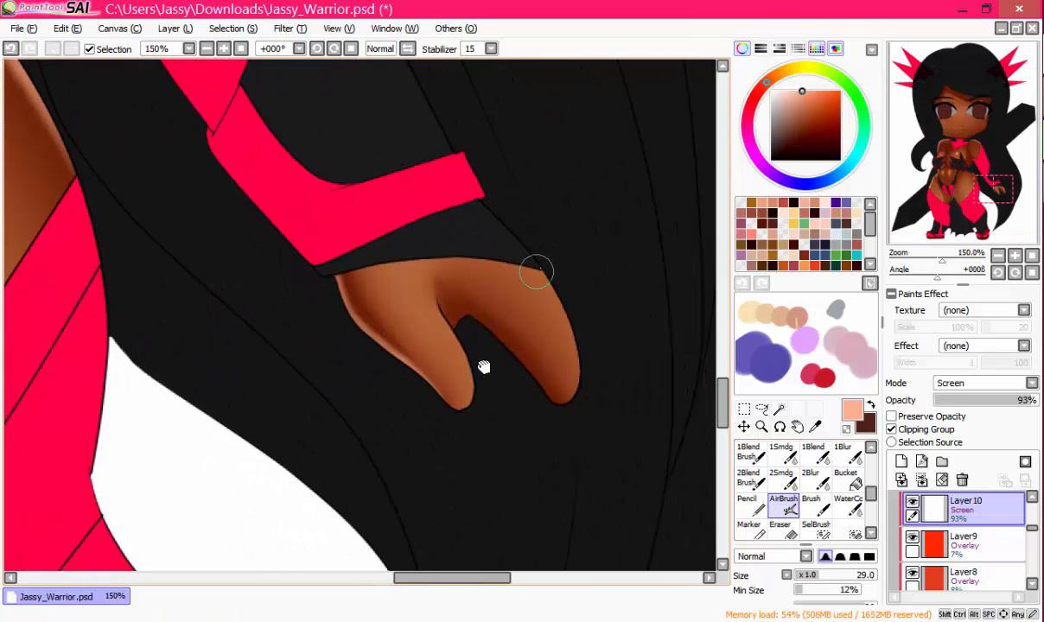
click(797, 428)
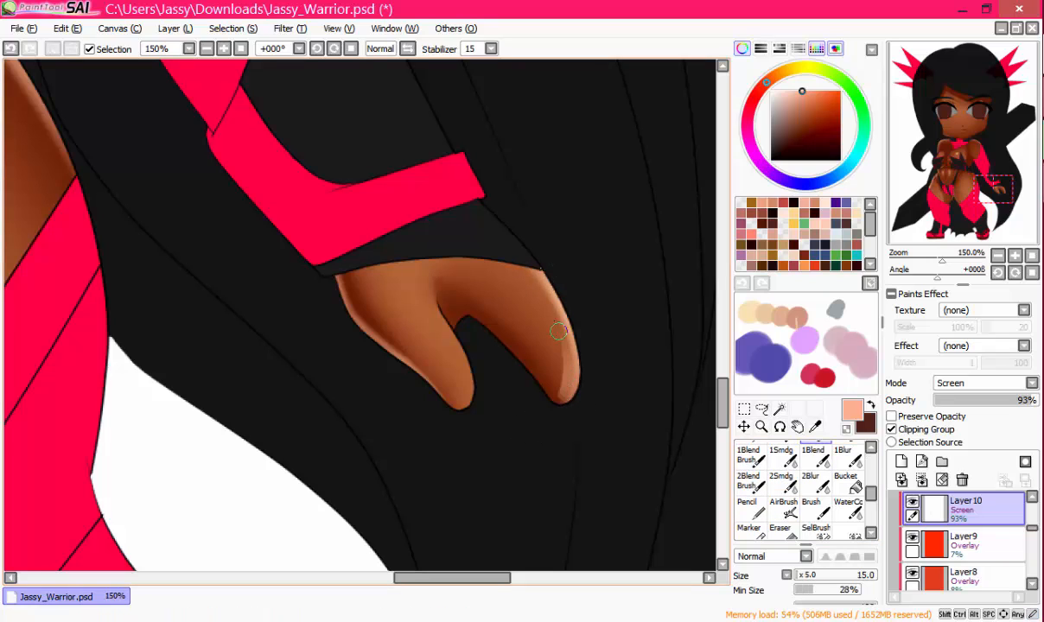
click(813, 454)
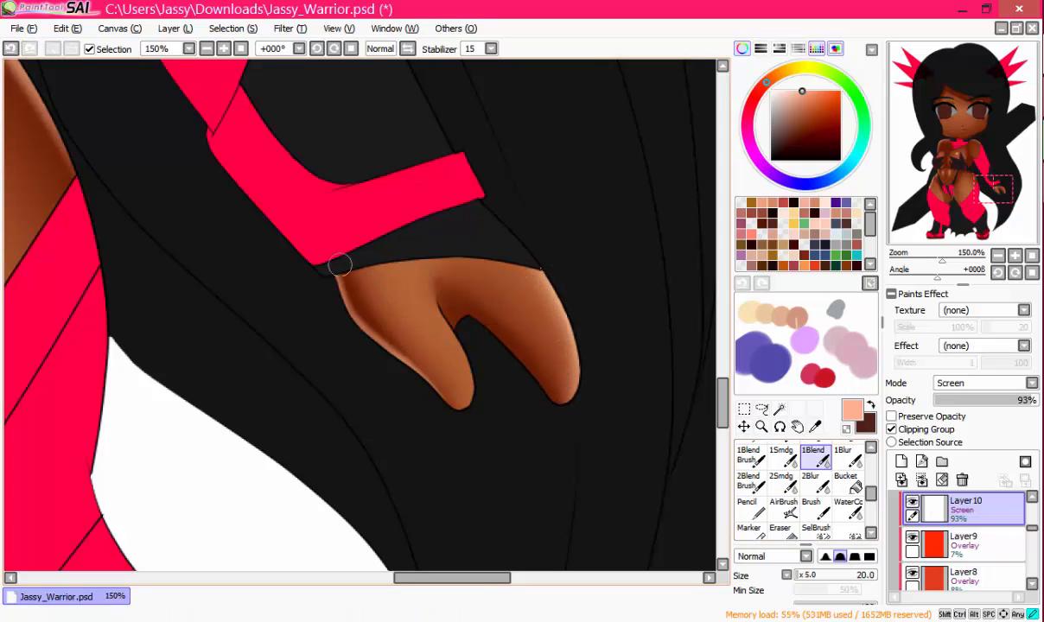
drag(354, 237, 448, 309)
scroll(448, 303, down, 5)
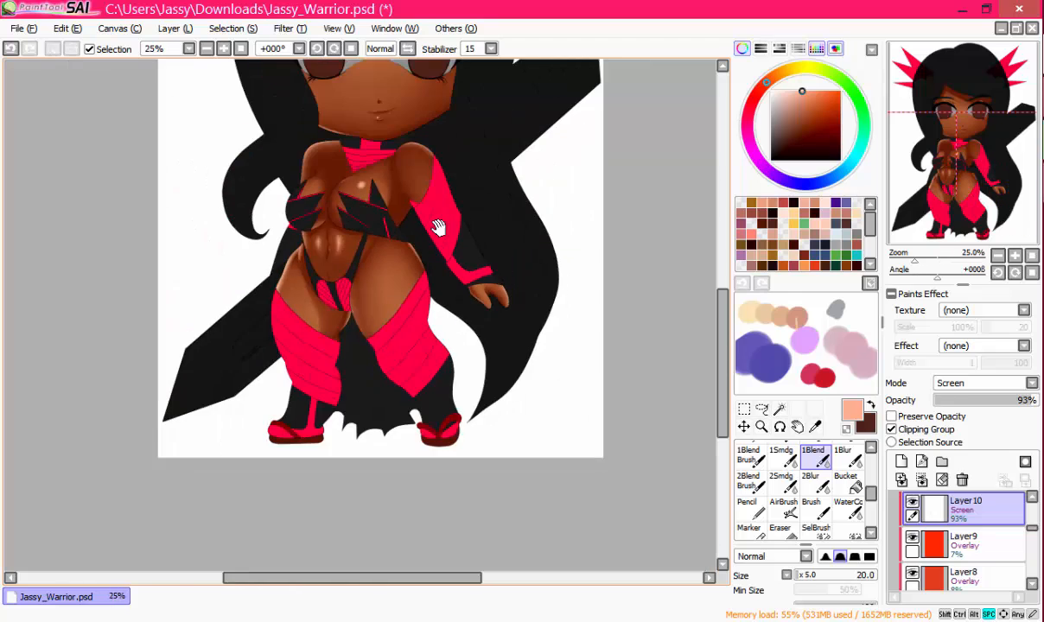
drag(438, 226, 449, 296)
scroll(450, 233, up, 1)
scroll(448, 296, up, 3)
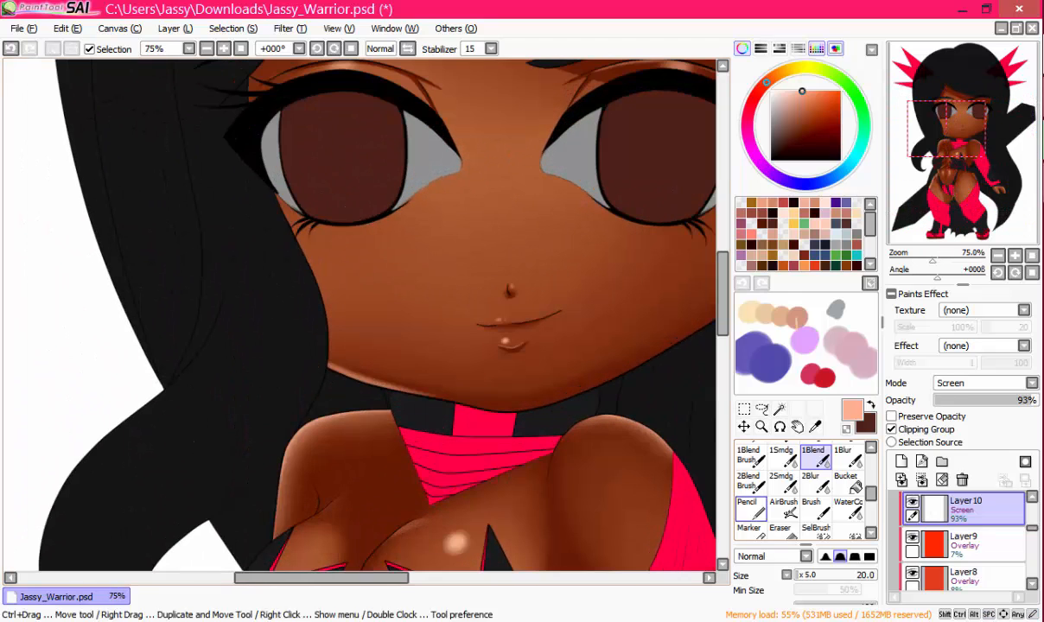
Step: Airbrush small soft peach highlights on both cheeks below the eyes at size 29
click(782, 505)
drag(567, 232, 508, 239)
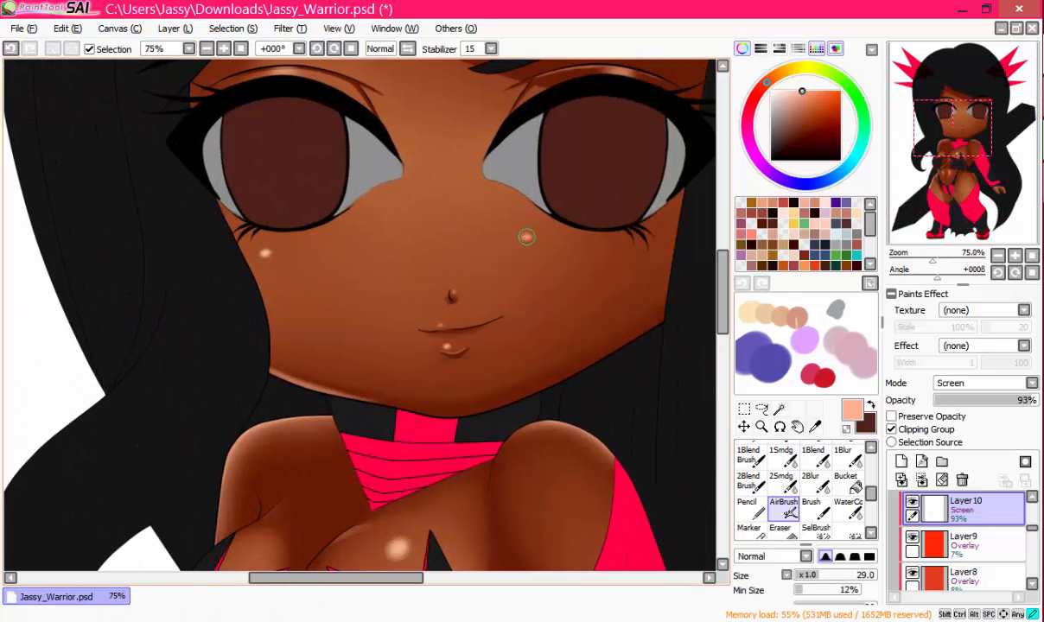
click(407, 50)
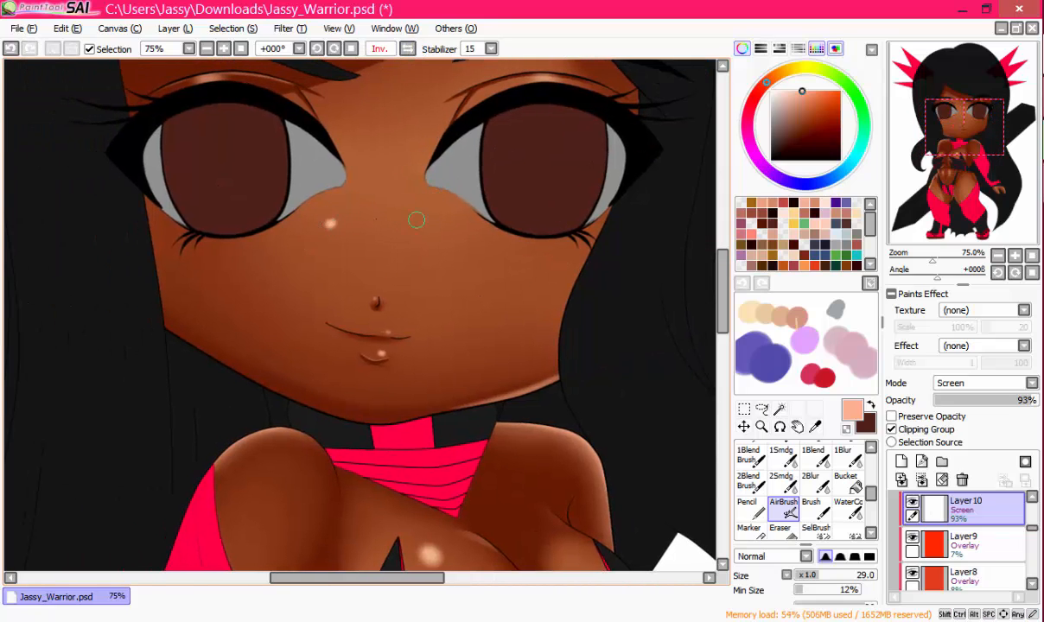
click(407, 49)
drag(207, 275, 282, 263)
drag(456, 264, 393, 252)
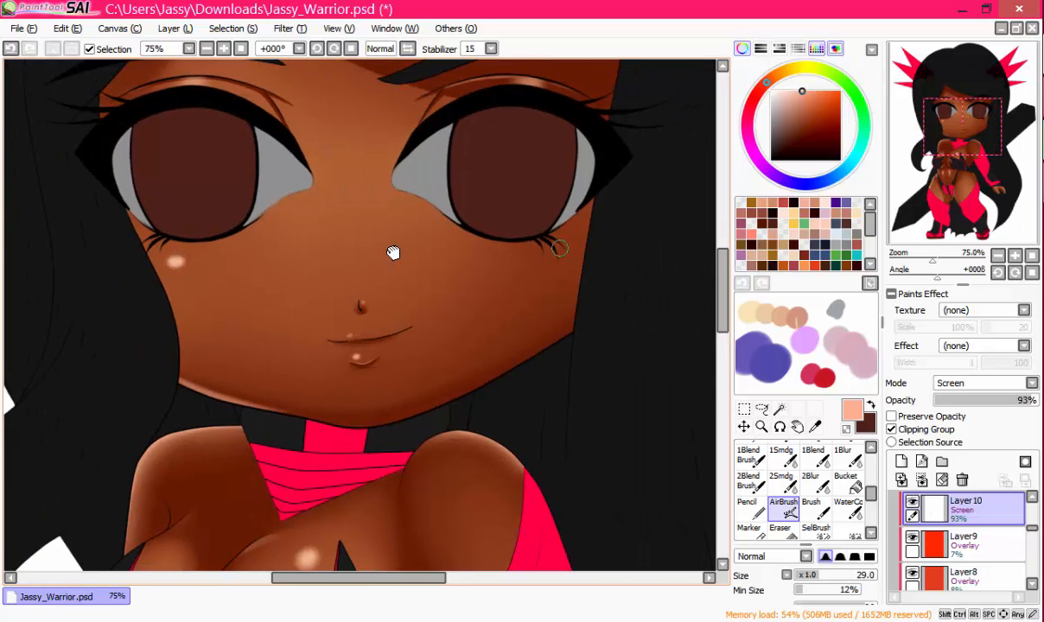
scroll(415, 170, down, 5)
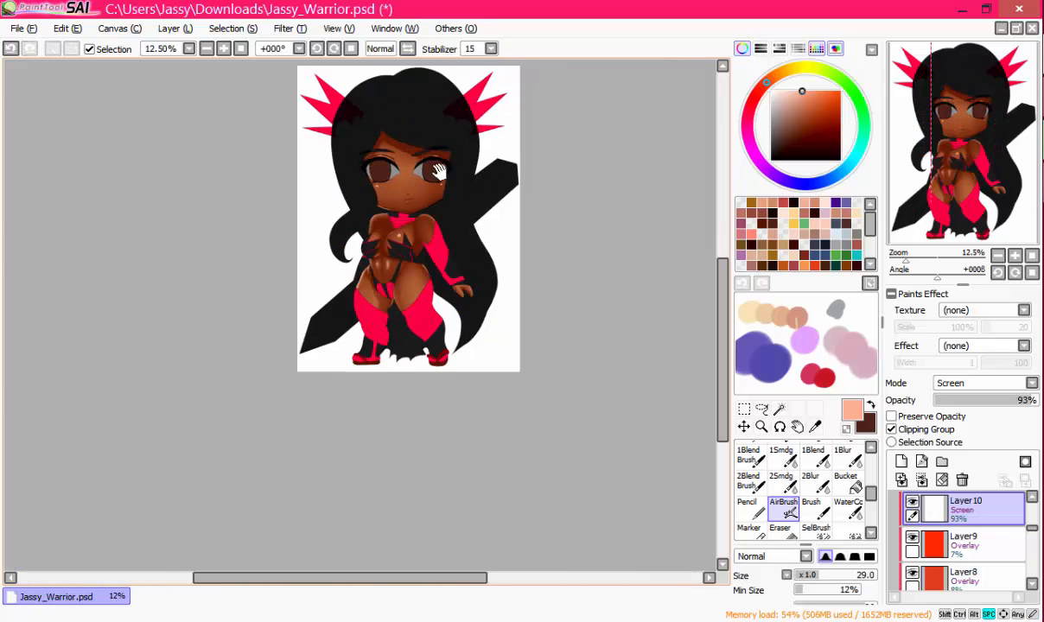
Step: Airbrush a peach rim highlight along the lower inner curve of the chest at size 29 and soften it with 1Blend at size 20
scroll(333, 283, up, 6)
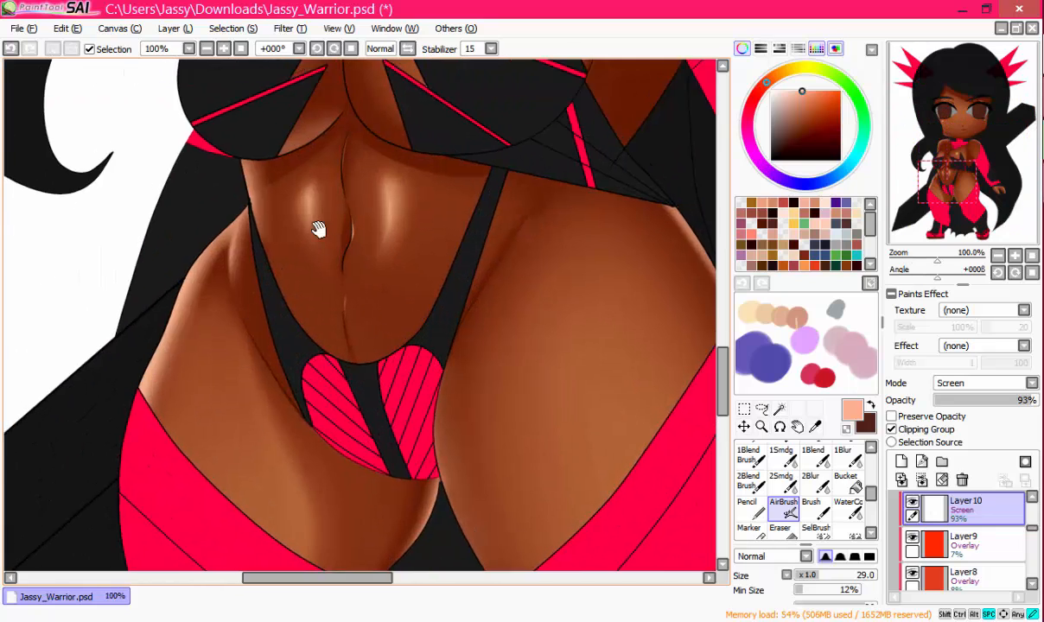
drag(319, 229, 324, 377)
drag(410, 283, 410, 253)
scroll(405, 344, up, 2)
mouse_move(298, 216)
mouse_down()
mouse_move(337, 303)
mouse_move(305, 240)
mouse_move(340, 194)
mouse_up()
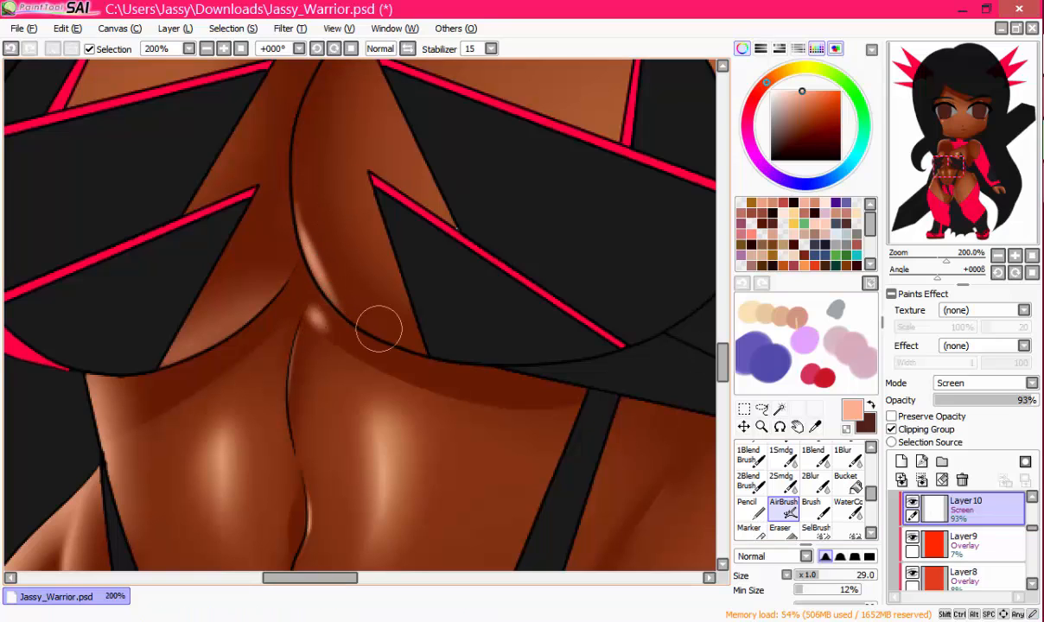
key(e)
key(b)
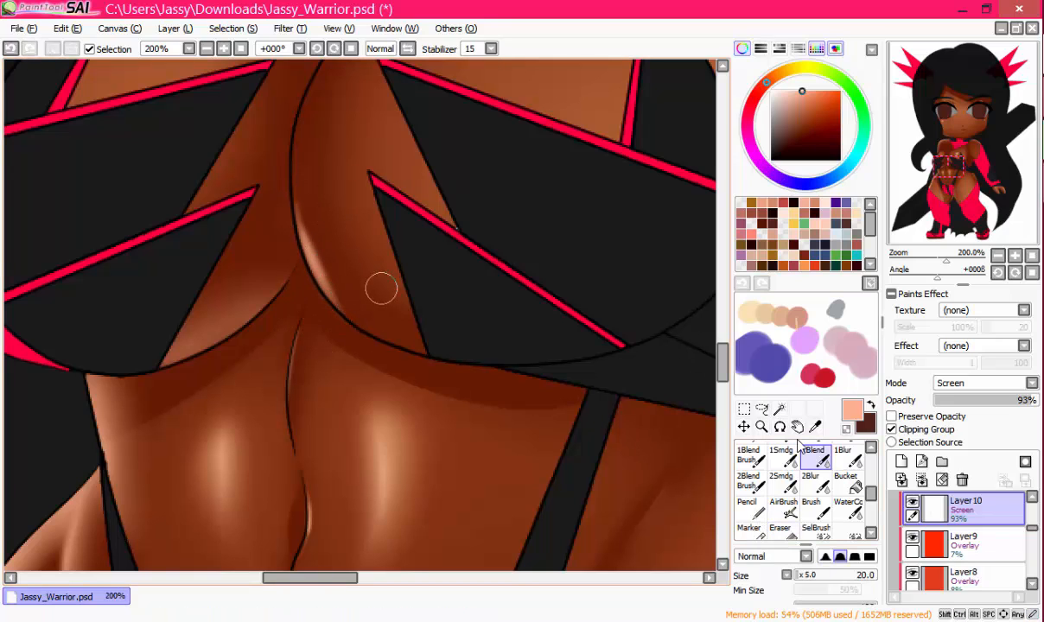
drag(371, 277, 299, 184)
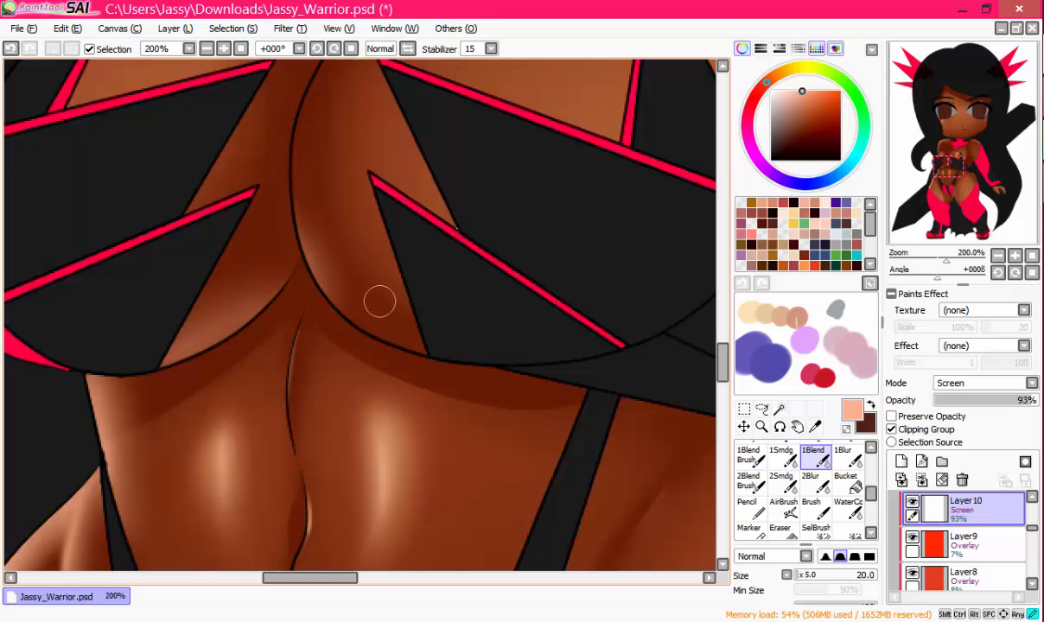
key(h)
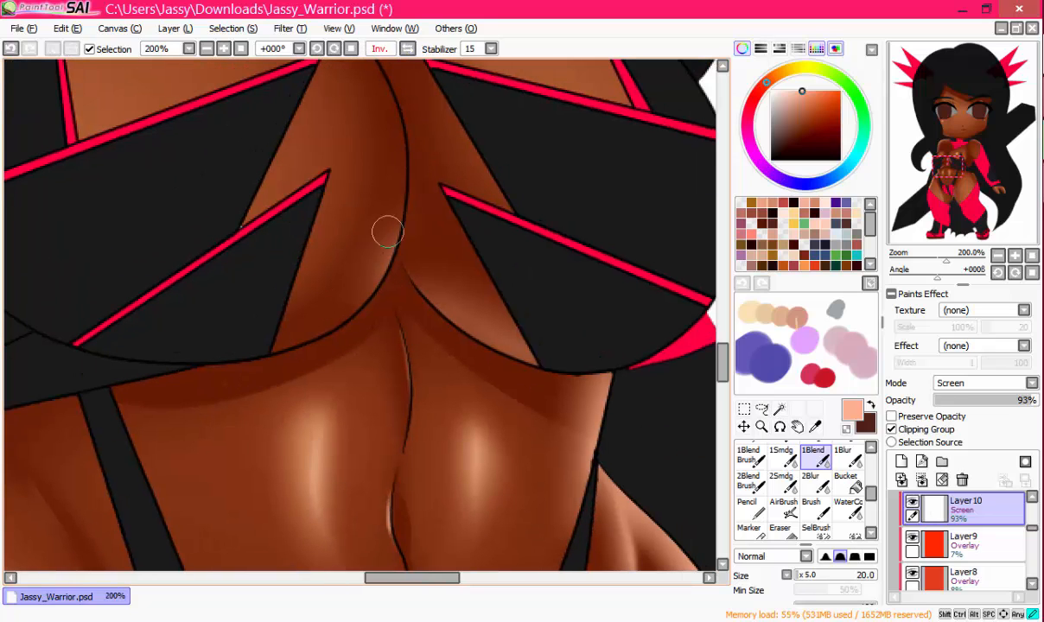
key(h)
Step: Trim the rim highlight on the lower inner chest curve with the Eraser at size 39
scroll(431, 272, down, 4)
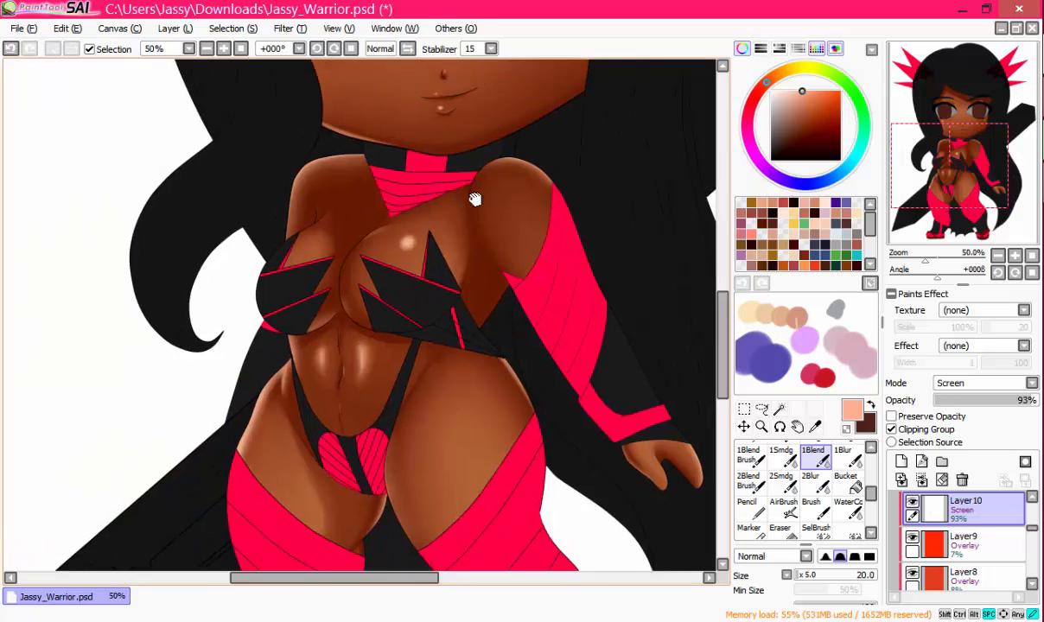
scroll(478, 198, up, 2)
click(780, 528)
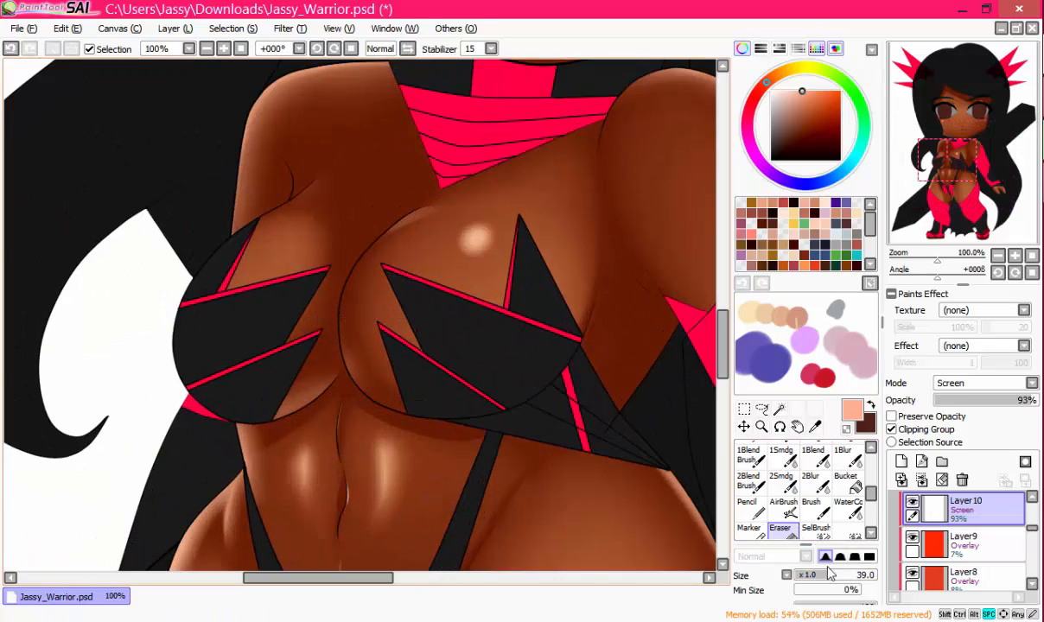
scroll(429, 285, up, 2)
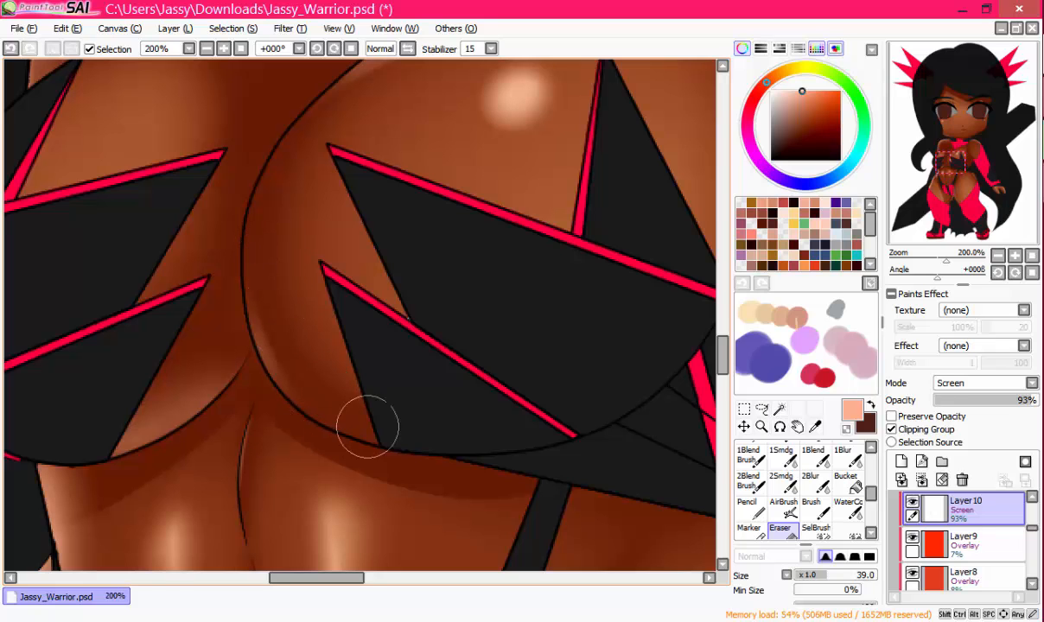
drag(382, 223, 391, 315)
Step: Add a new layer above the Screen layer, clip it to the skin and choose a paler peach color
scroll(390, 311, down, 3)
drag(458, 267, 457, 244)
scroll(451, 247, up, 3)
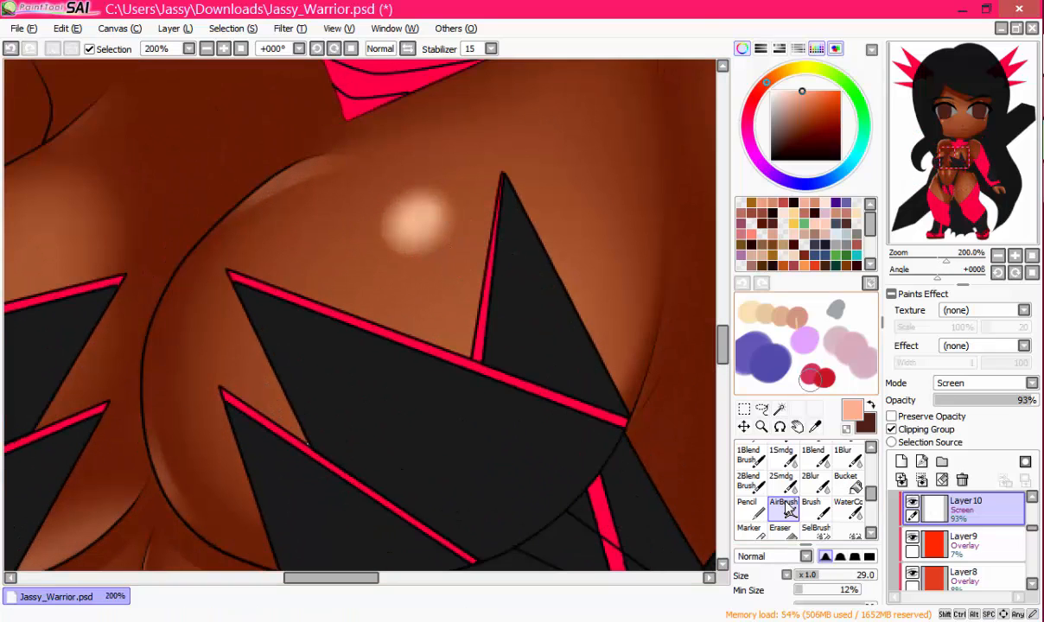
click(783, 506)
click(901, 462)
click(892, 430)
click(787, 90)
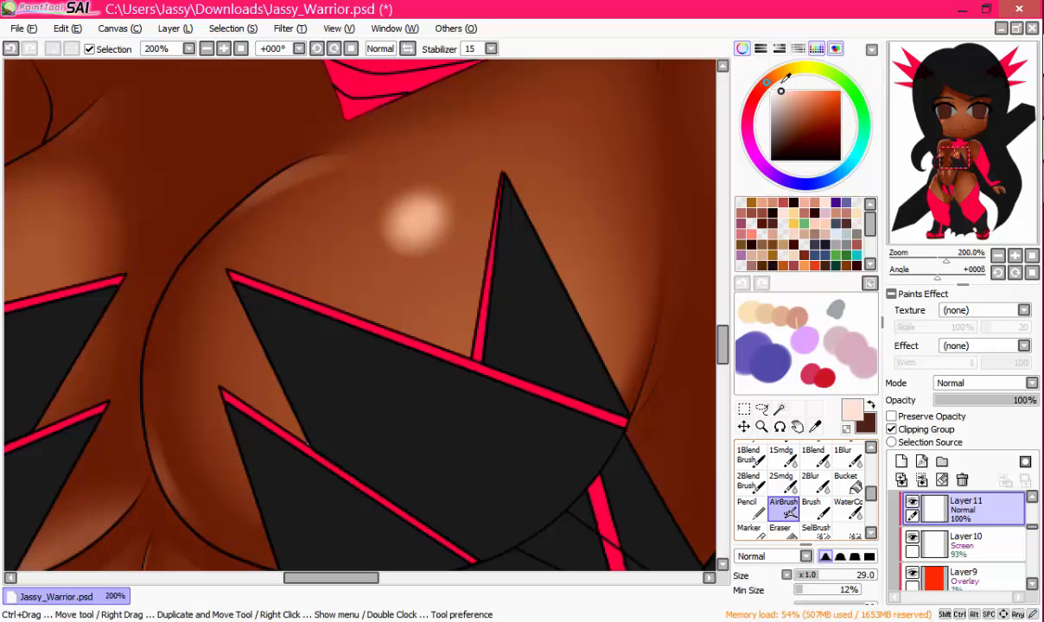
Step: Set the Brush's minimum size to 0% and dot a small pale highlight below the round chest highlight at size 36
click(811, 506)
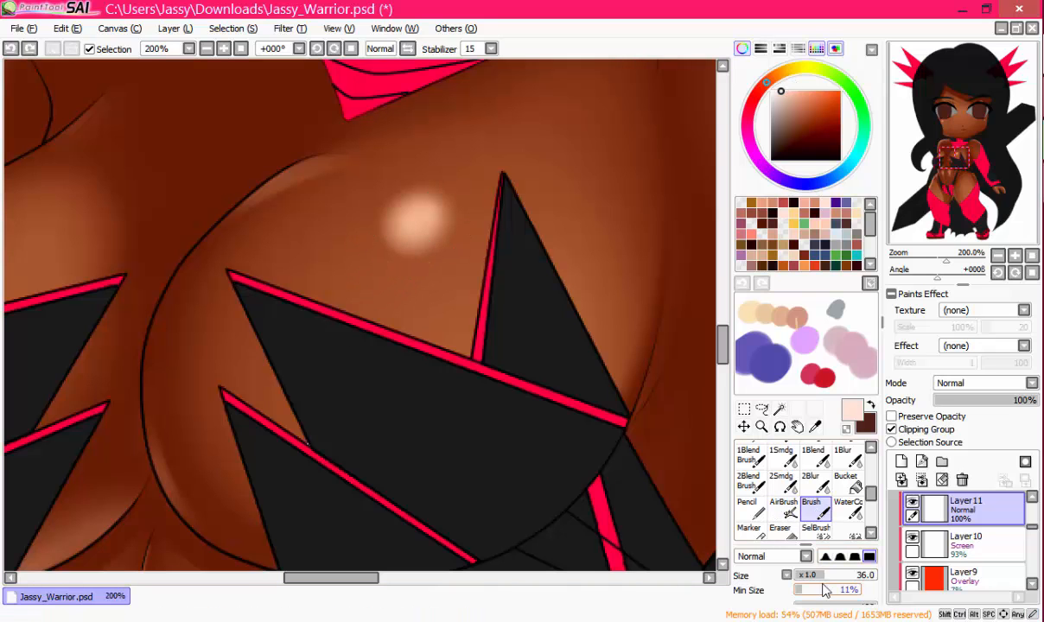
drag(825, 591, 791, 590)
click(368, 258)
scroll(484, 186, down, 4)
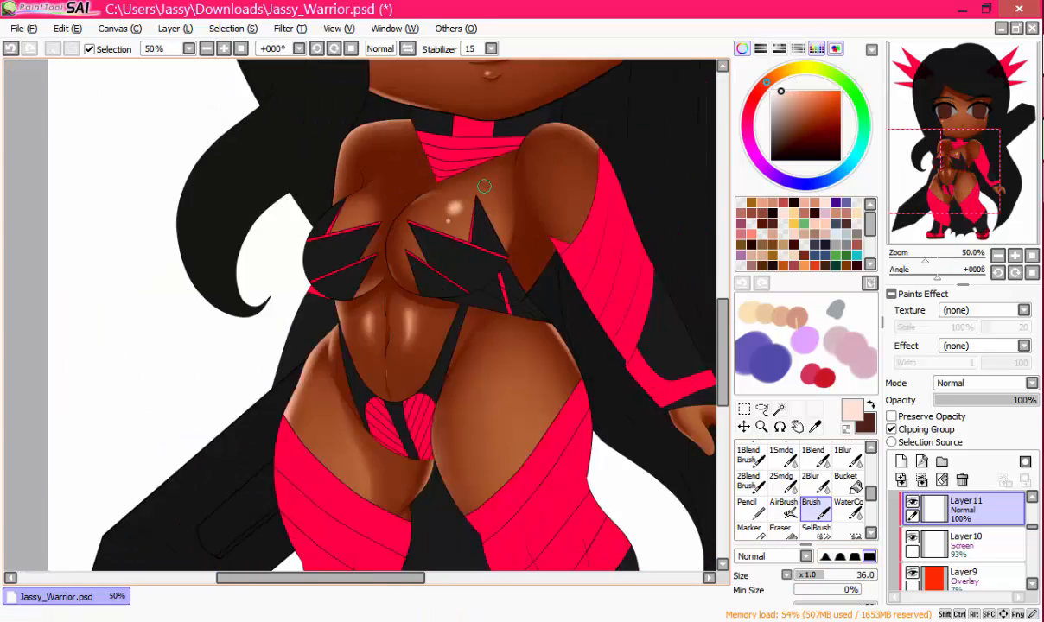
scroll(484, 186, up, 3)
Step: Set the new layer's blending mode to Luminosity and dot a matching small highlight on the other side of the chest
click(981, 383)
click(933, 442)
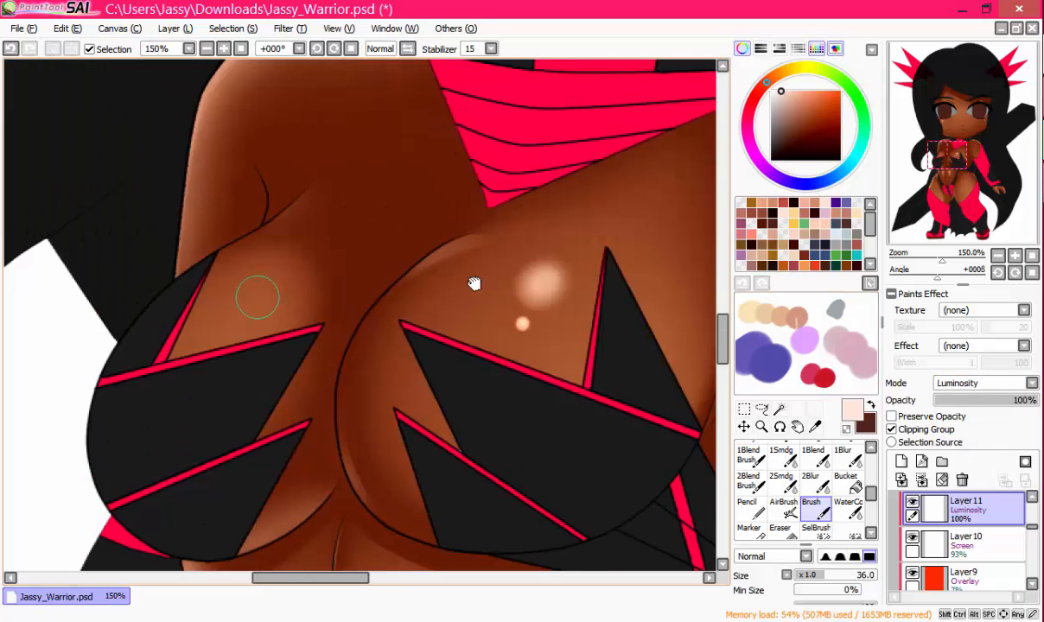
drag(474, 283, 380, 271)
scroll(381, 271, down, 4)
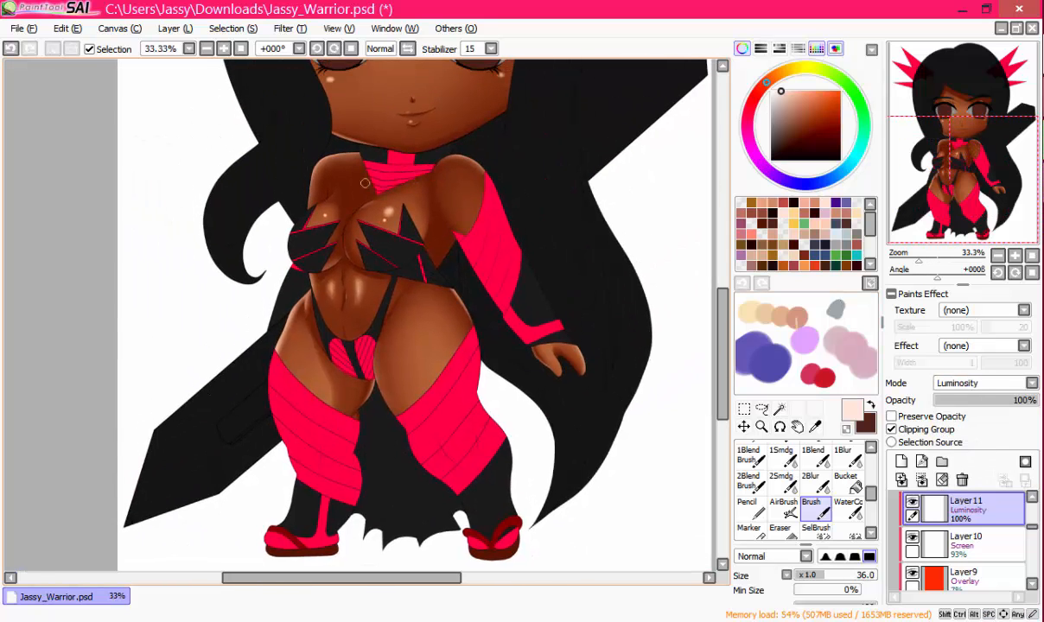
Step: Try to paint a tapered pale highlight on the thigh nearest the hand with the Marker at size 77
scroll(364, 184, up, 4)
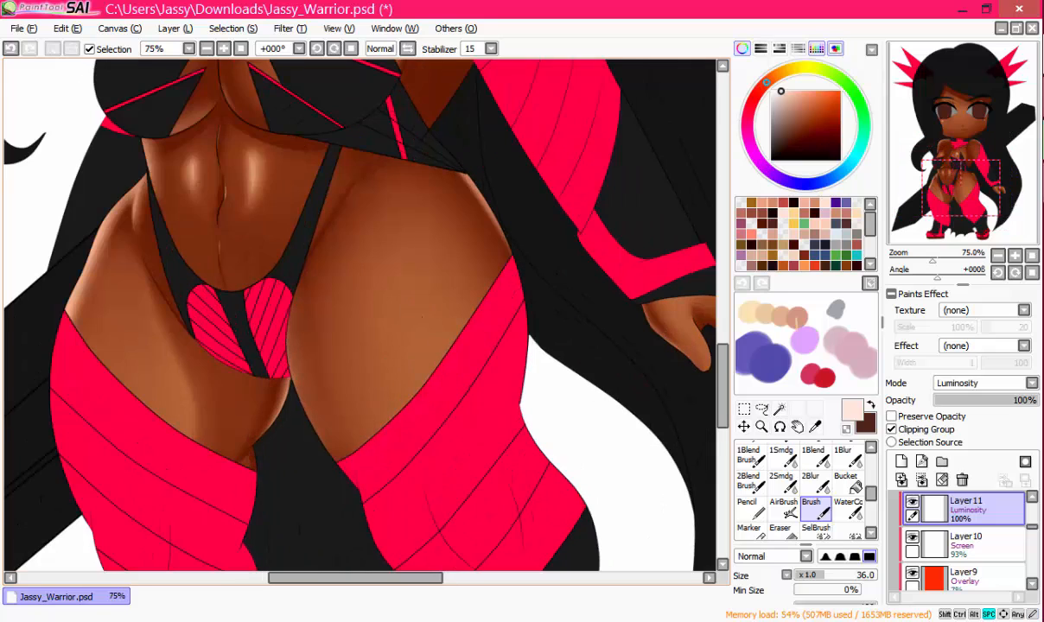
click(756, 532)
click(854, 576)
click(407, 49)
drag(347, 144, 389, 144)
drag(325, 380, 365, 264)
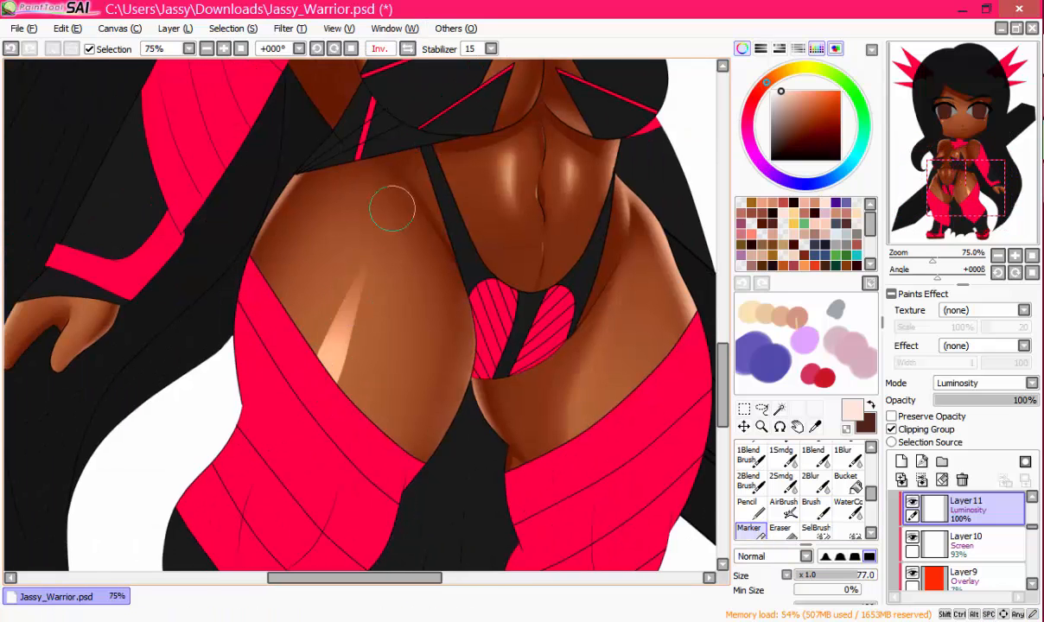
click(407, 50)
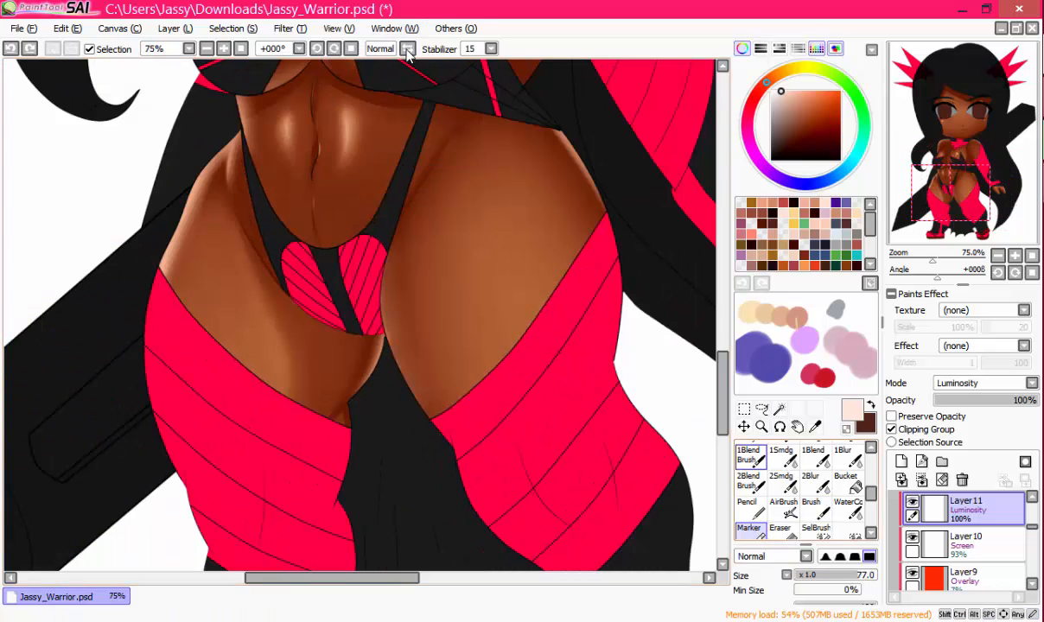
Step: Reduce the Marker size and paint slim tapered highlights rising from the leg wraps on both thighs
drag(849, 577, 827, 576)
drag(211, 347, 223, 282)
mouse_move(495, 343)
mouse_down()
mouse_move(456, 377)
mouse_move(470, 275)
mouse_up()
Step: Soften the tapered highlights on both thighs with 1Blend at size 55
click(812, 456)
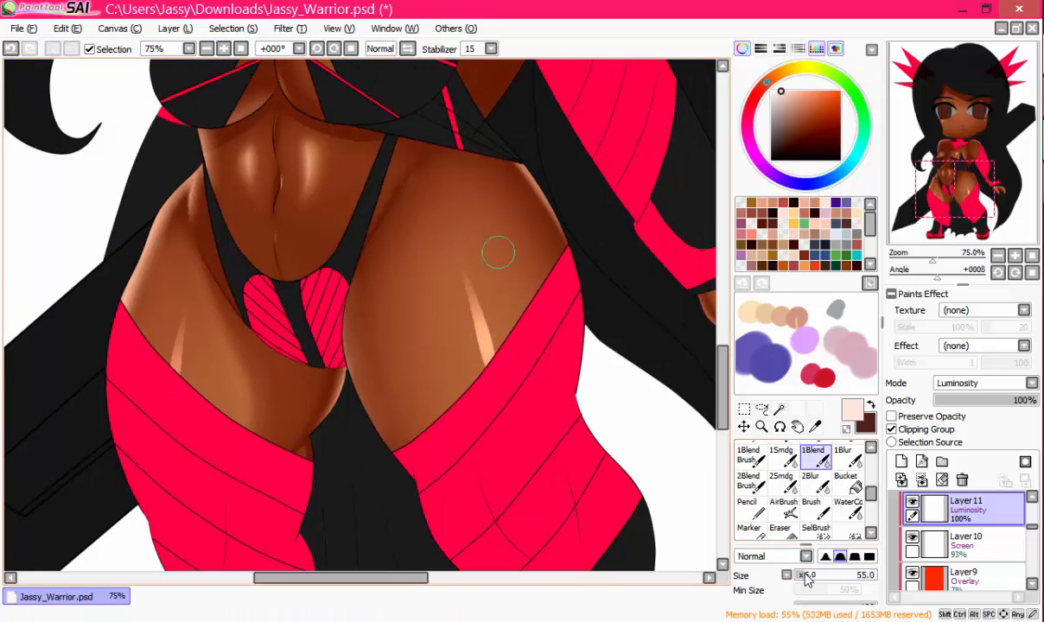
scroll(441, 277, left, 3)
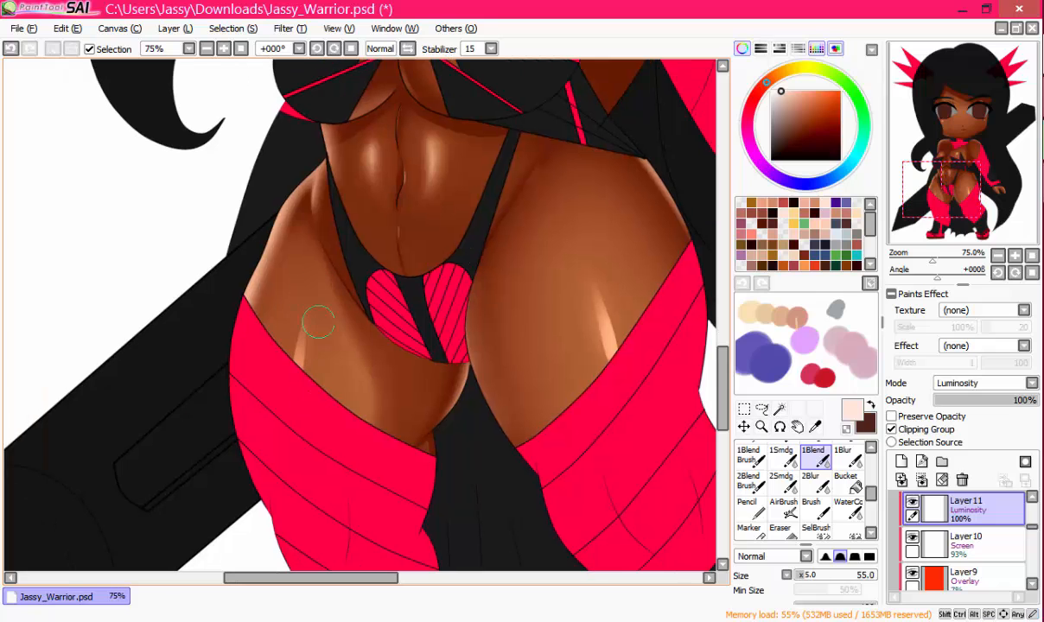
drag(609, 382, 514, 365)
drag(433, 261, 532, 247)
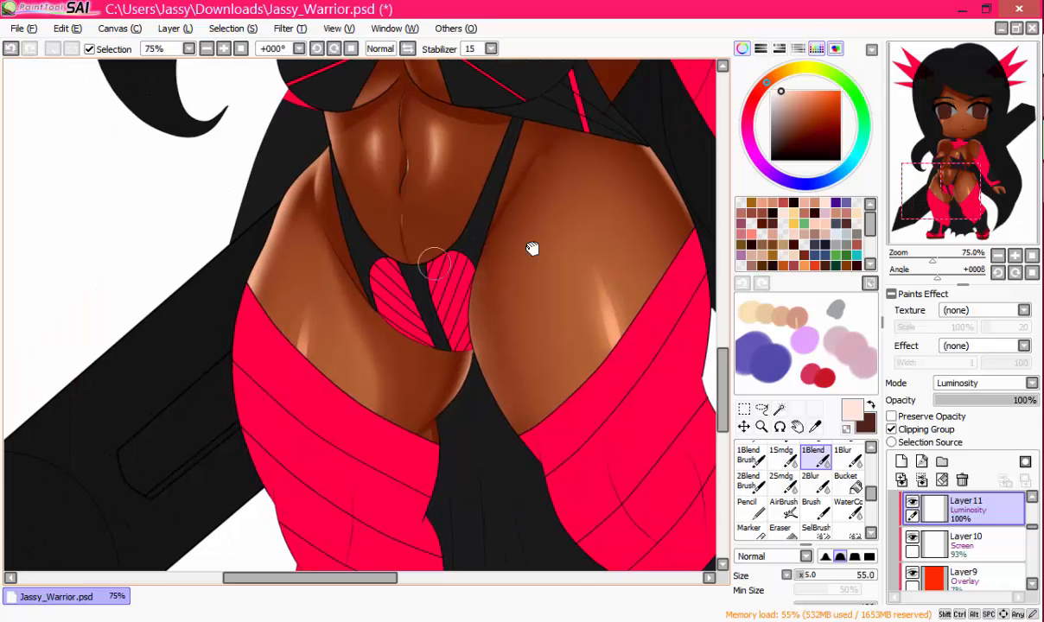
Step: Examine the skin highlights across the face, torso and legs
drag(385, 261, 355, 467)
drag(364, 202, 374, 449)
scroll(374, 449, down, 3)
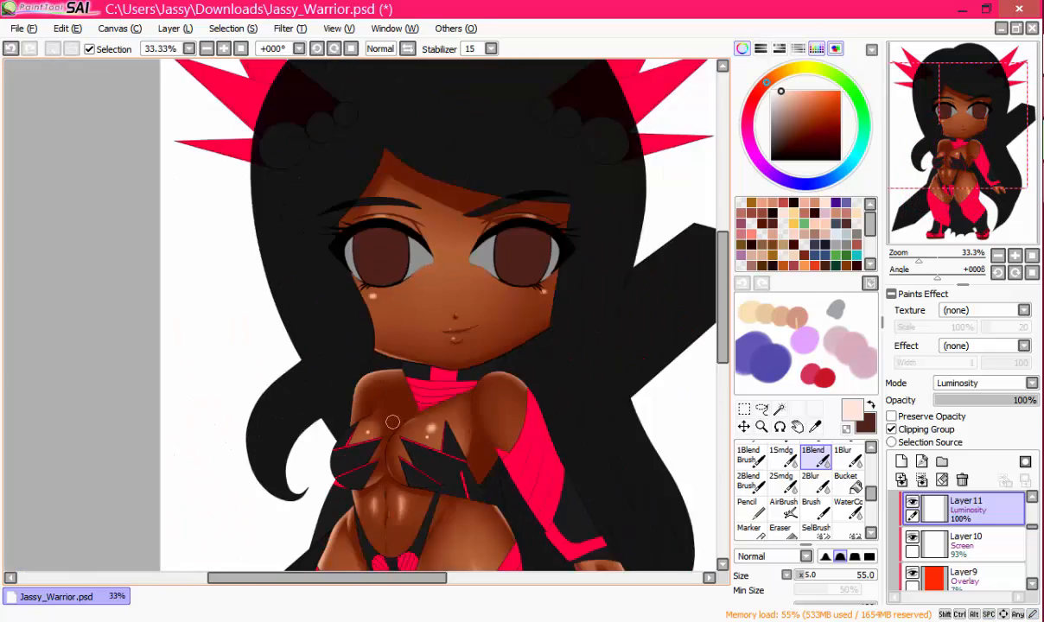
drag(386, 273, 385, 200)
scroll(416, 118, up, 1)
drag(417, 103, 414, 256)
scroll(411, 234, up, 1)
scroll(408, 188, down, 1)
Step: On the Screen layer, airbrush light peach highlights on the outer chest edge and along the armpit creases at size 29
drag(412, 299, 400, 106)
scroll(348, 286, up, 4)
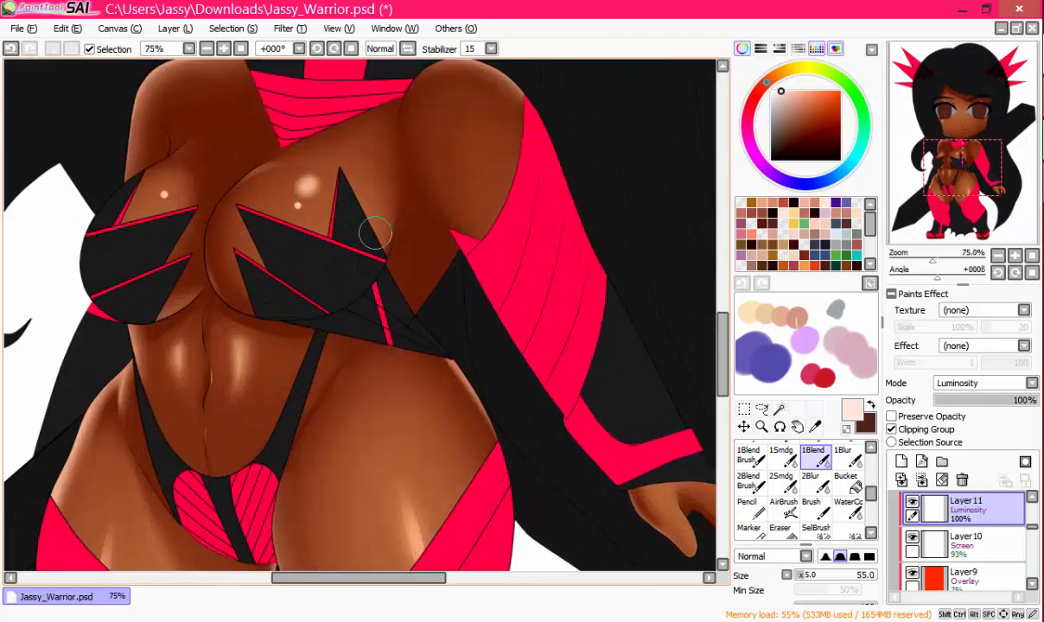
click(963, 540)
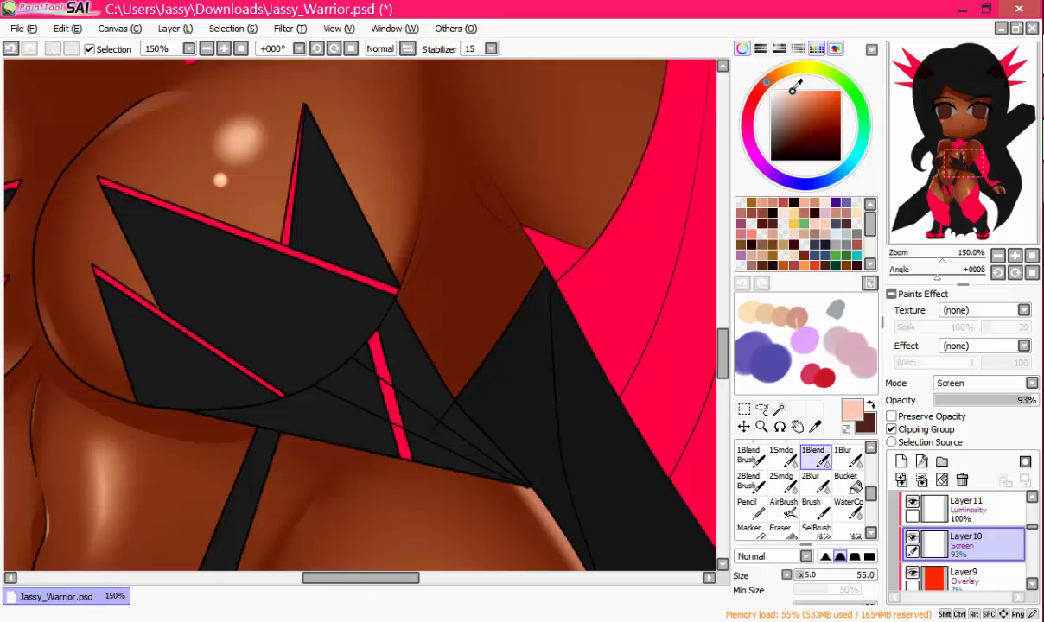
click(783, 506)
drag(402, 267, 400, 337)
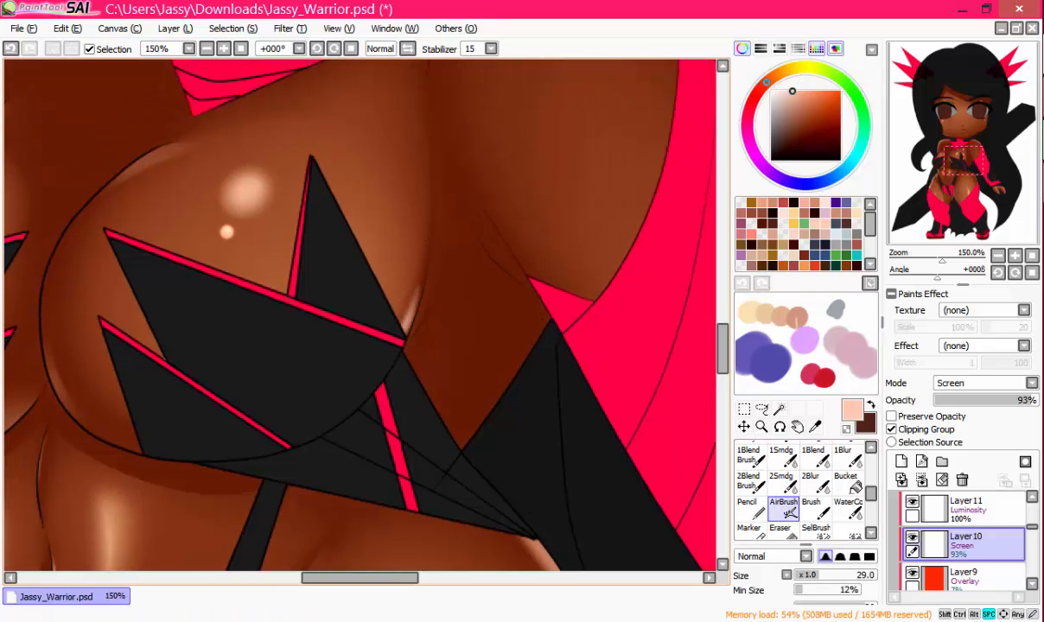
drag(490, 199, 538, 278)
Step: Soften the armpit crease highlight with 1Blend and reduce the brush size
key(e)
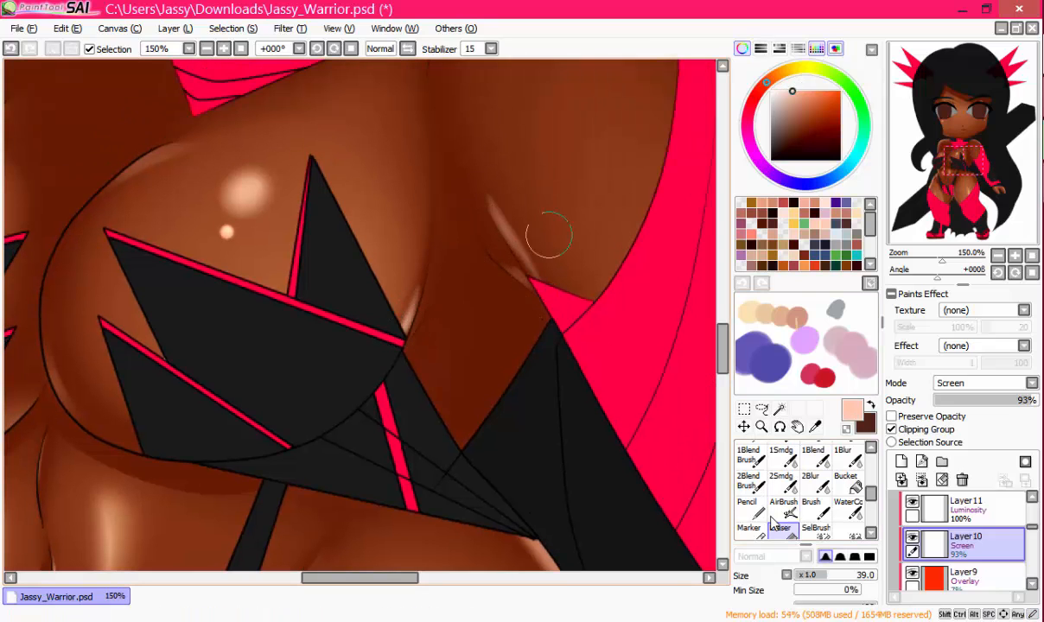
scroll(545, 226, up, 2)
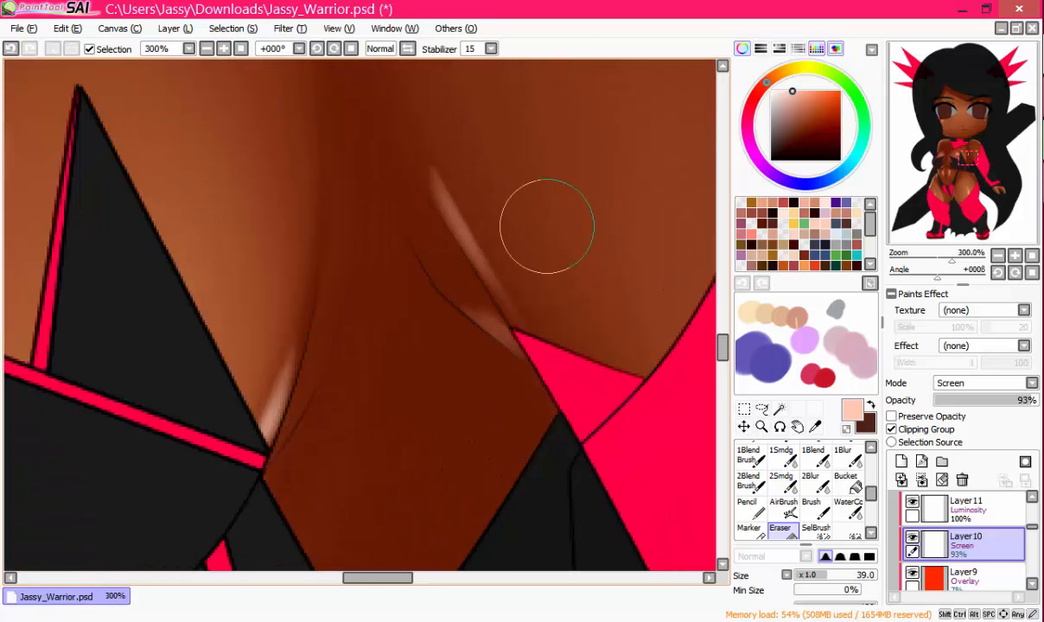
click(407, 49)
drag(377, 177, 515, 212)
drag(937, 277, 953, 283)
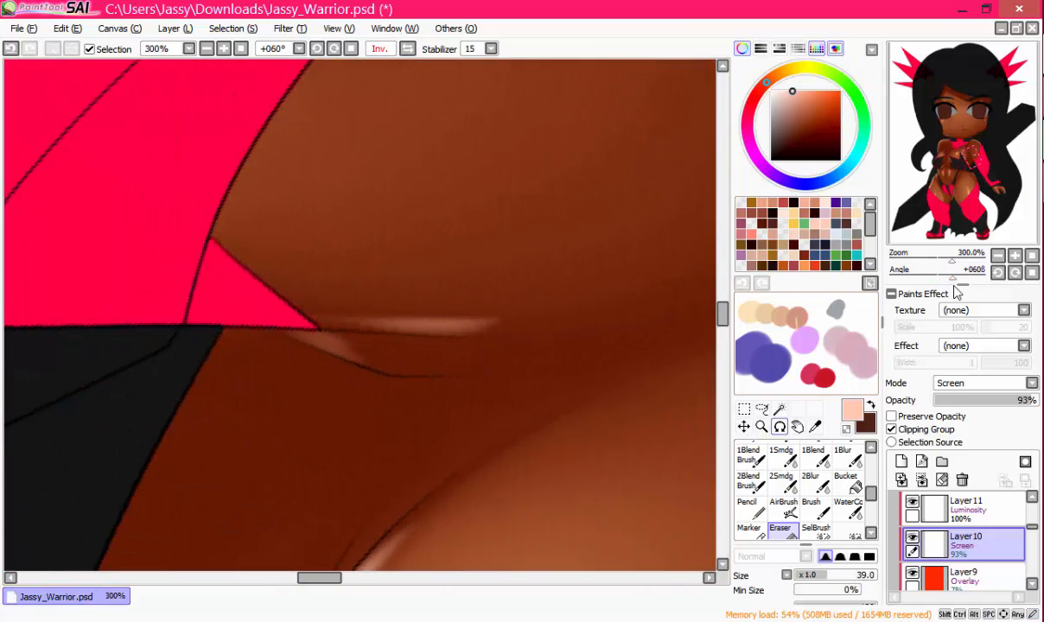
click(815, 457)
mouse_move(350, 309)
mouse_down()
mouse_move(430, 240)
mouse_move(561, 255)
mouse_up()
key(bracketleft)
key(bracketleft)
key(bracketleft)
key(bracketleft)
Step: Trim the highlights along the armpit creases with the Eraser at size 13
click(772, 528)
drag(826, 577, 815, 577)
drag(413, 274, 433, 294)
drag(571, 294, 477, 297)
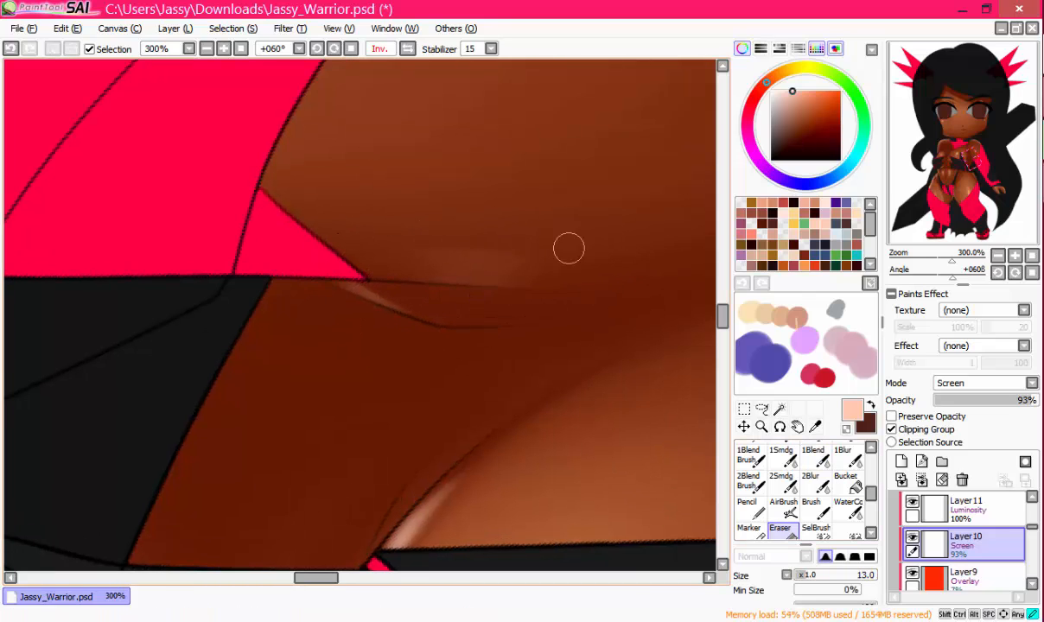
Step: Soften the highlight on the outer chest edge with 1Blend at size 25
drag(405, 343, 415, 194)
click(814, 457)
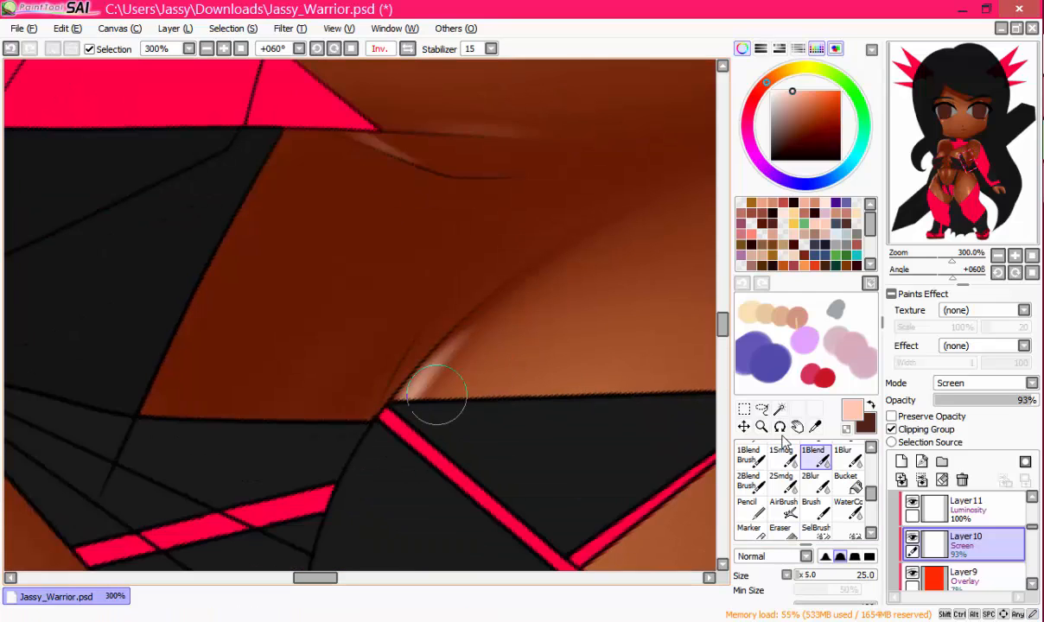
mouse_move(443, 396)
mouse_down()
mouse_move(389, 441)
mouse_move(443, 294)
mouse_up()
Step: Airbrush thin highlights beside the outer chest crease at size 7 and undo the extra strokes along the chest edge
click(783, 507)
drag(430, 360, 490, 295)
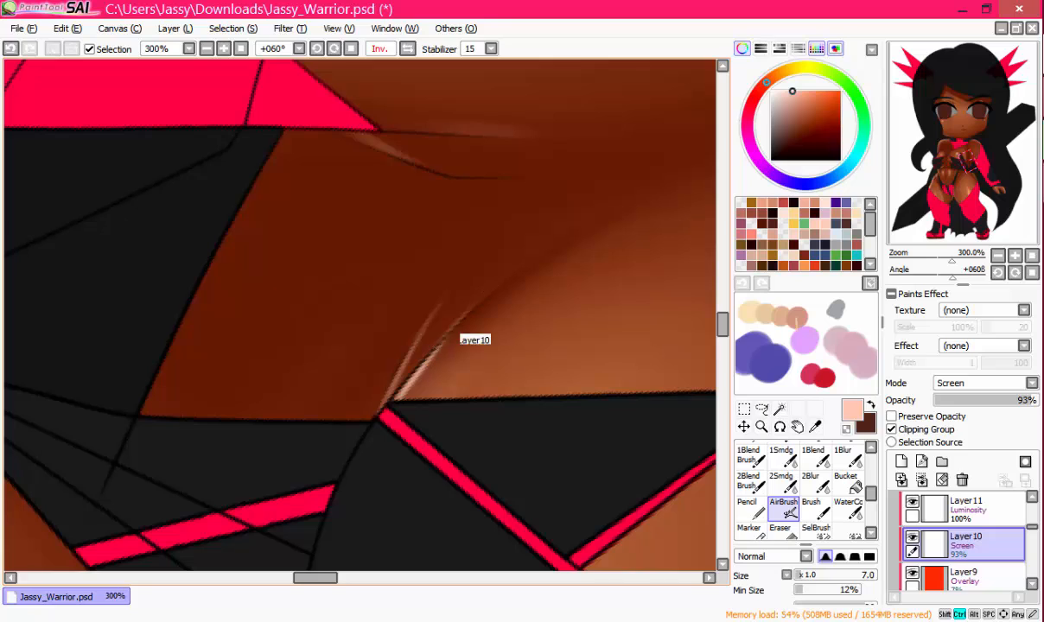
key(ctrl+z)
mouse_move(397, 400)
mouse_down()
mouse_move(466, 331)
mouse_move(423, 369)
mouse_up()
key(ctrl+z)
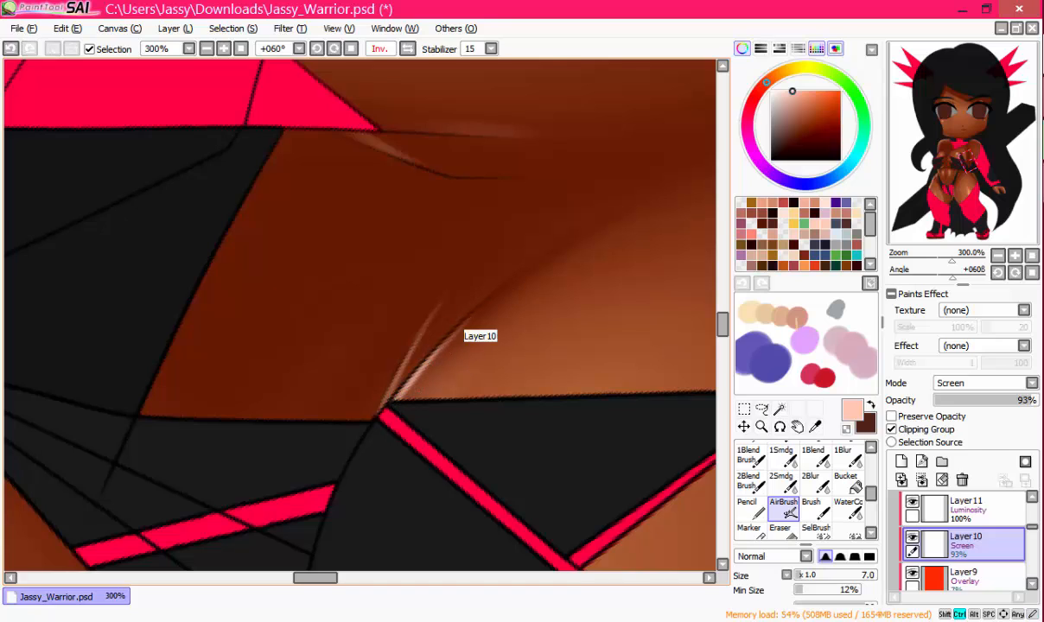
Step: Airbrush a thin highlight along the upper armpit crease and soften it with 1Blend at size 10
drag(505, 270, 457, 348)
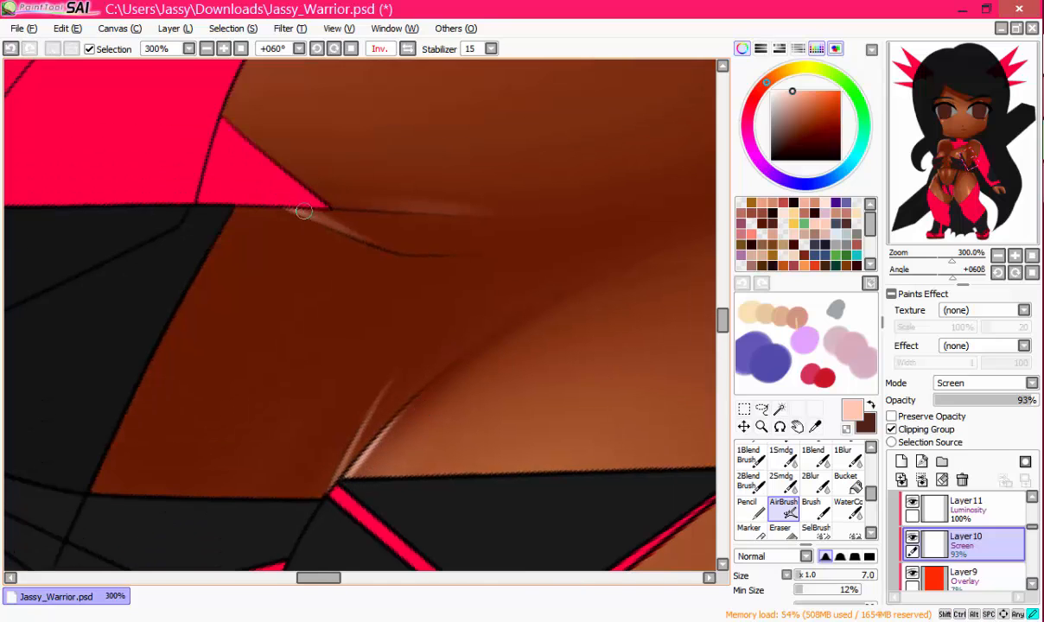
drag(408, 247, 444, 251)
click(815, 456)
drag(356, 252, 406, 274)
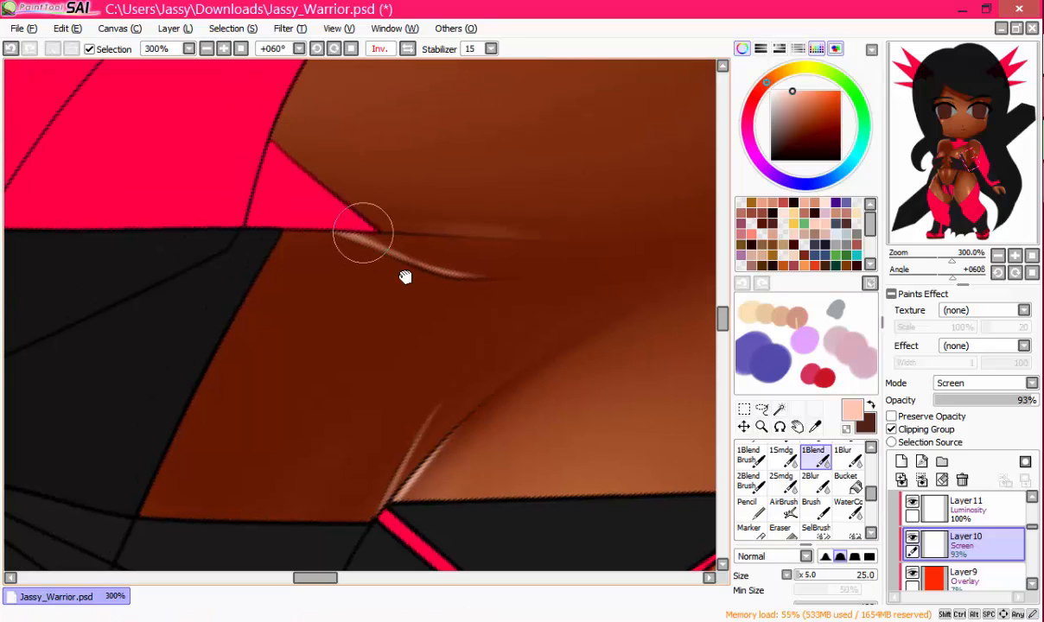
click(804, 577)
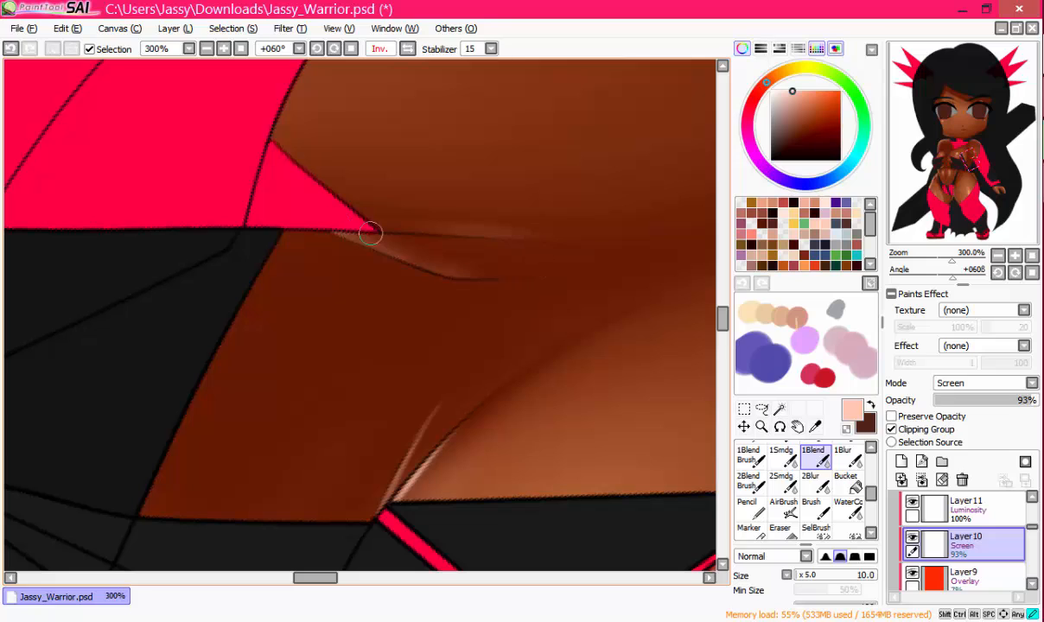
Step: Trim the softened highlights around the upper armpit crease with the Eraser at size 13
key(e)
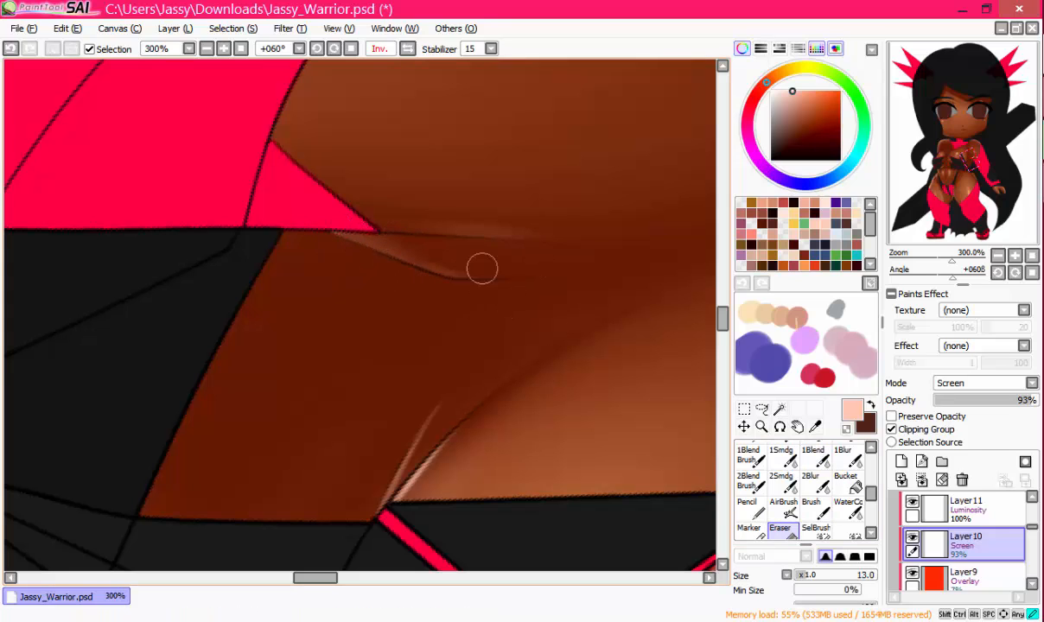
drag(533, 250, 527, 277)
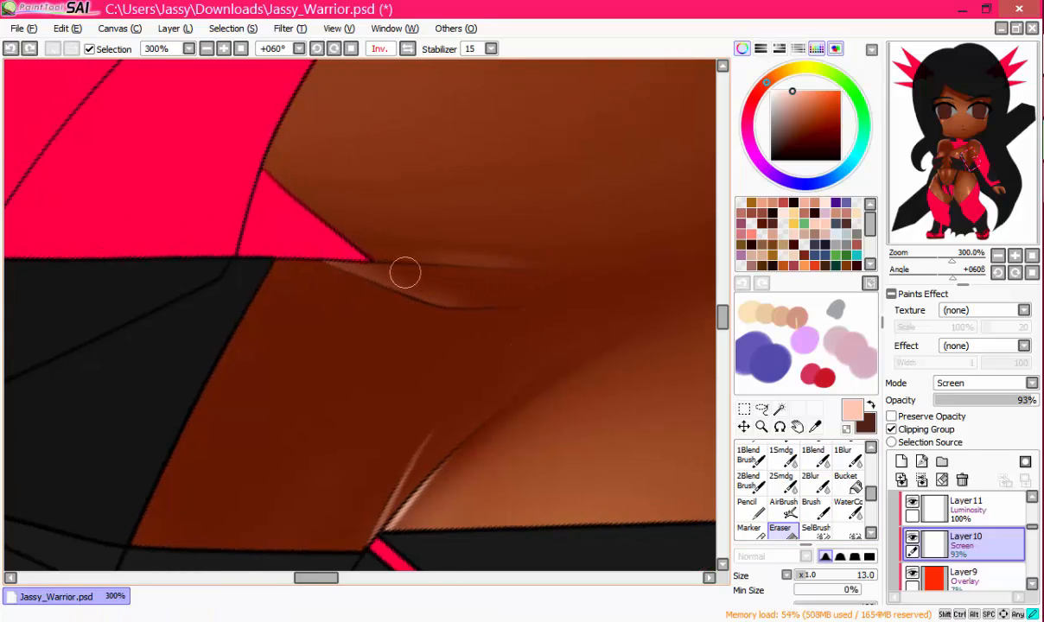
drag(426, 284, 469, 290)
key(h)
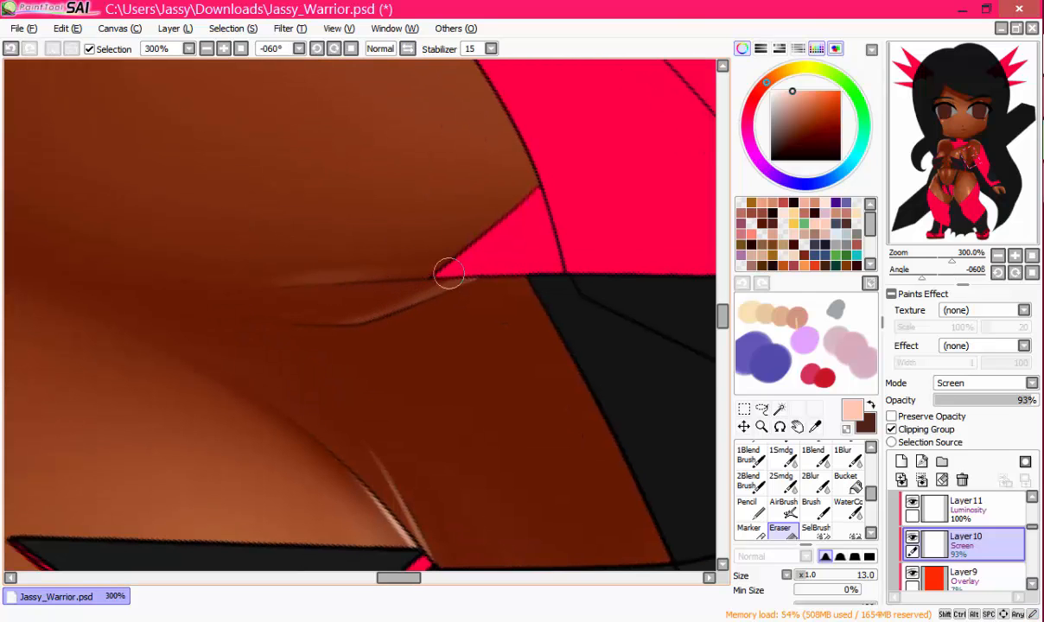
drag(464, 253, 441, 273)
key(Home)
drag(382, 156, 403, 261)
scroll(415, 258, down, 5)
scroll(424, 262, up, 5)
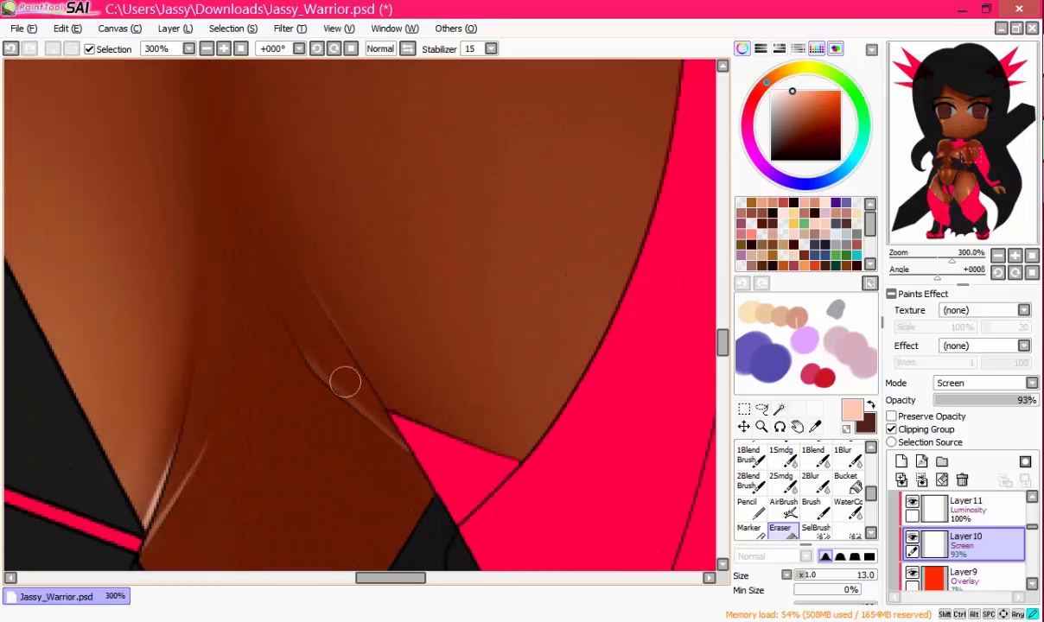
drag(386, 355, 419, 291)
Step: Blend the thin highlights beside the outer chest crease with 1Blend at size 10
scroll(429, 228, down, 5)
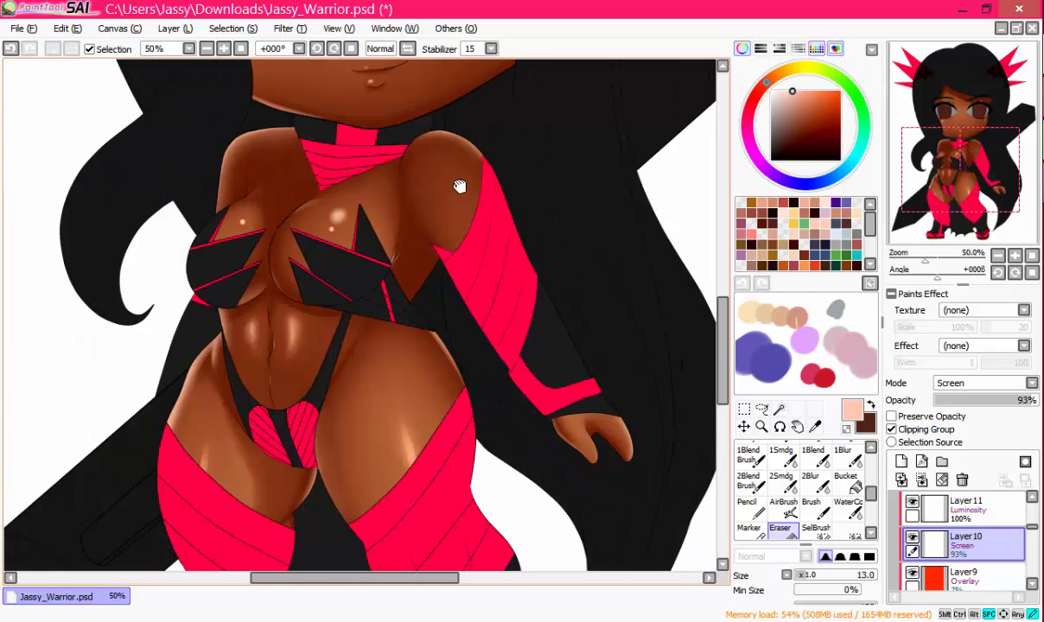
scroll(391, 331, up, 5)
drag(459, 184, 475, 311)
click(810, 453)
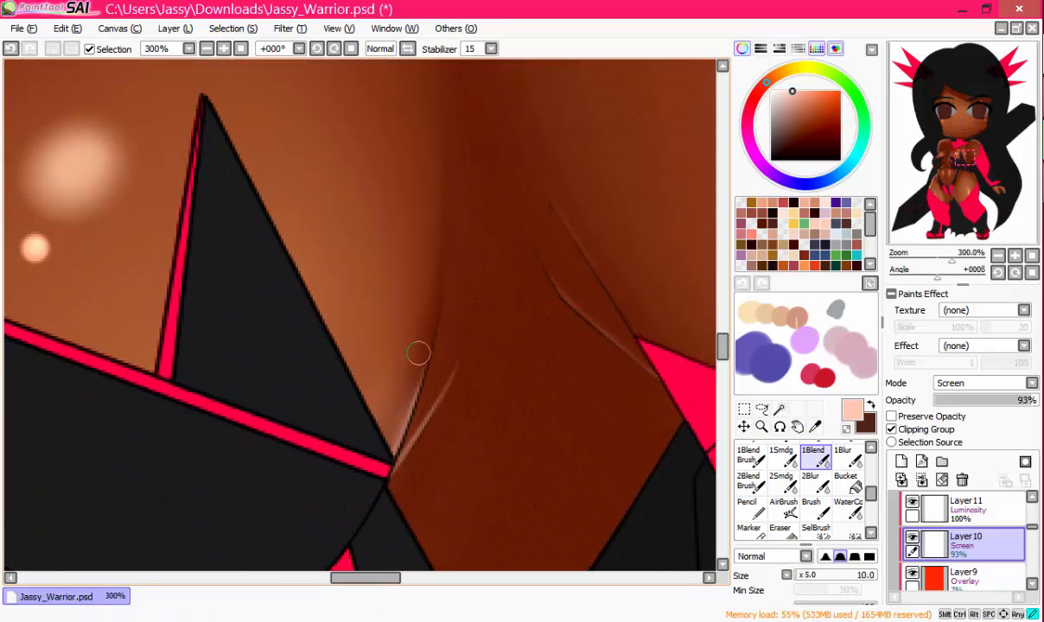
drag(520, 232, 556, 207)
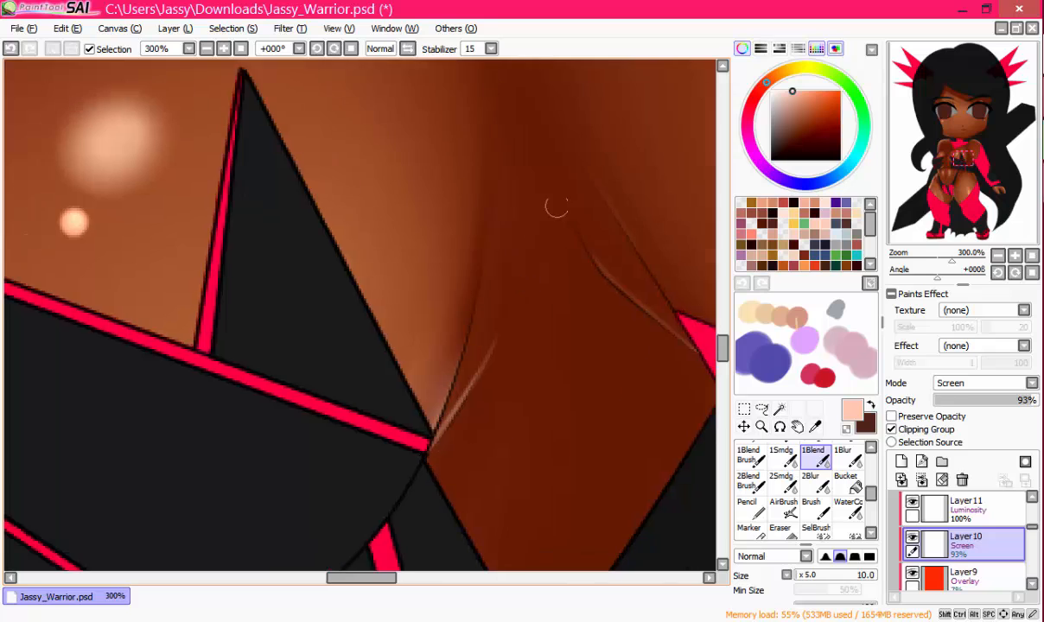
scroll(543, 210, down, 6)
scroll(542, 217, up, 6)
Step: Trim the highlight edges along the outer chest crease with the Eraser at size 13
drag(771, 547, 771, 533)
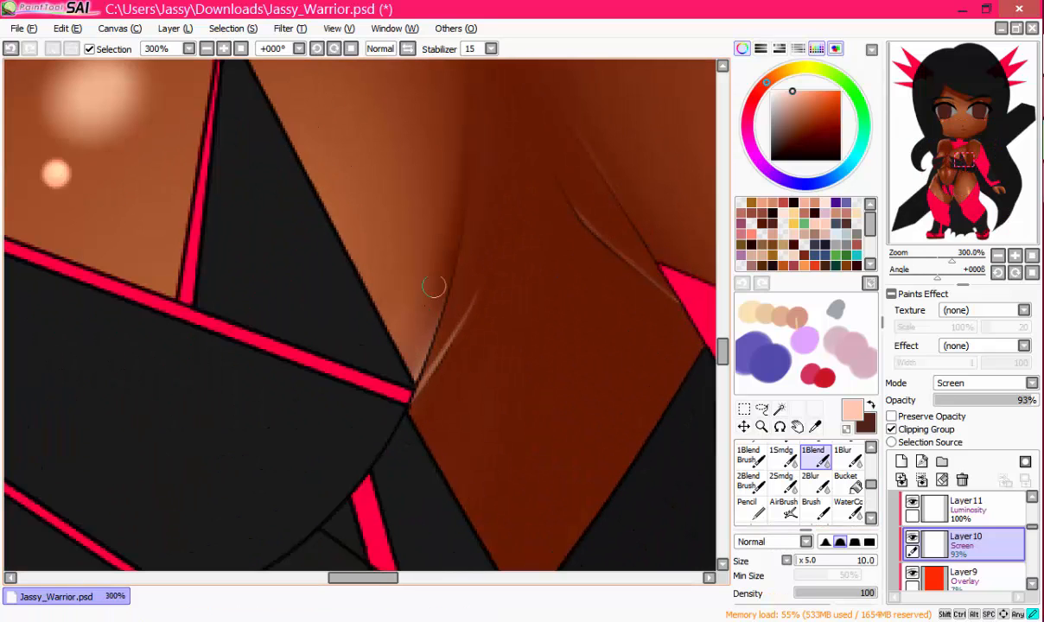
drag(872, 485, 872, 494)
click(783, 468)
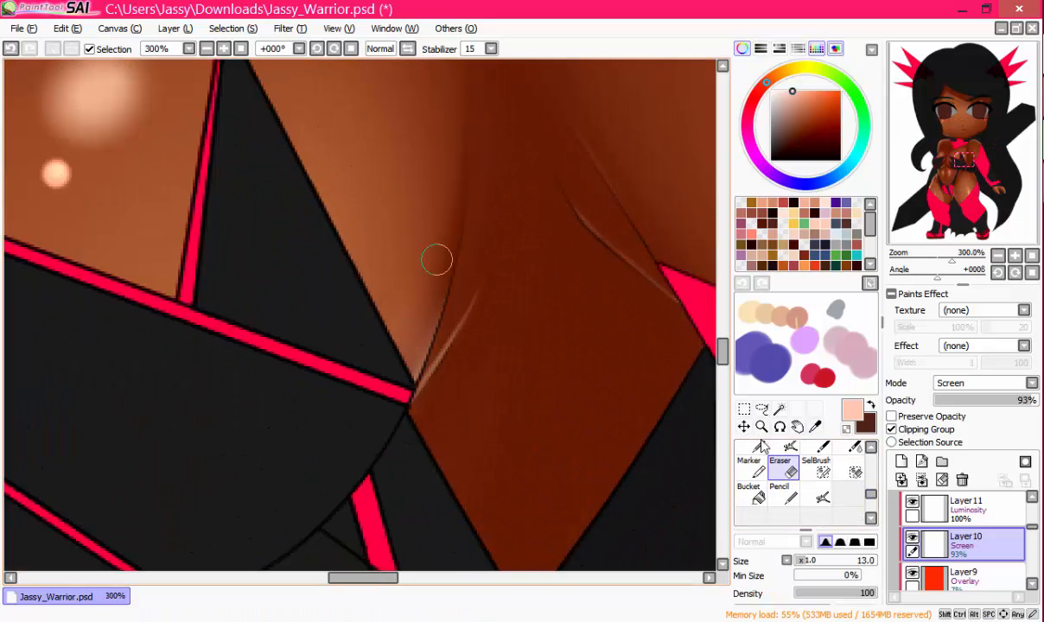
mouse_move(431, 294)
mouse_down()
mouse_move(401, 353)
mouse_move(409, 363)
mouse_up()
scroll(480, 345, down, 5)
drag(450, 248, 501, 272)
scroll(501, 272, up, 5)
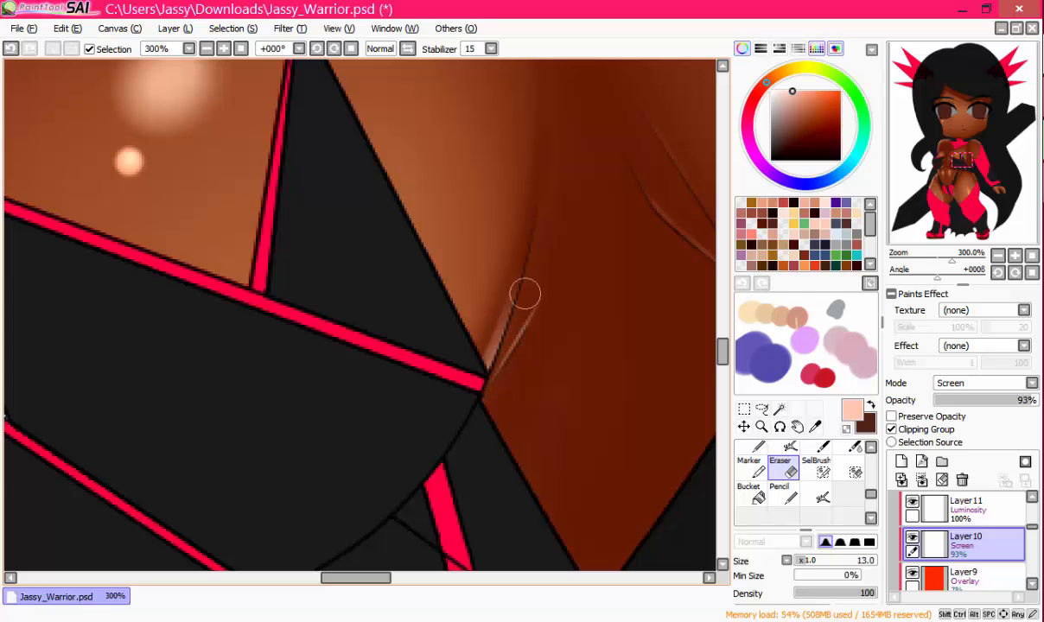
scroll(617, 189, down, 6)
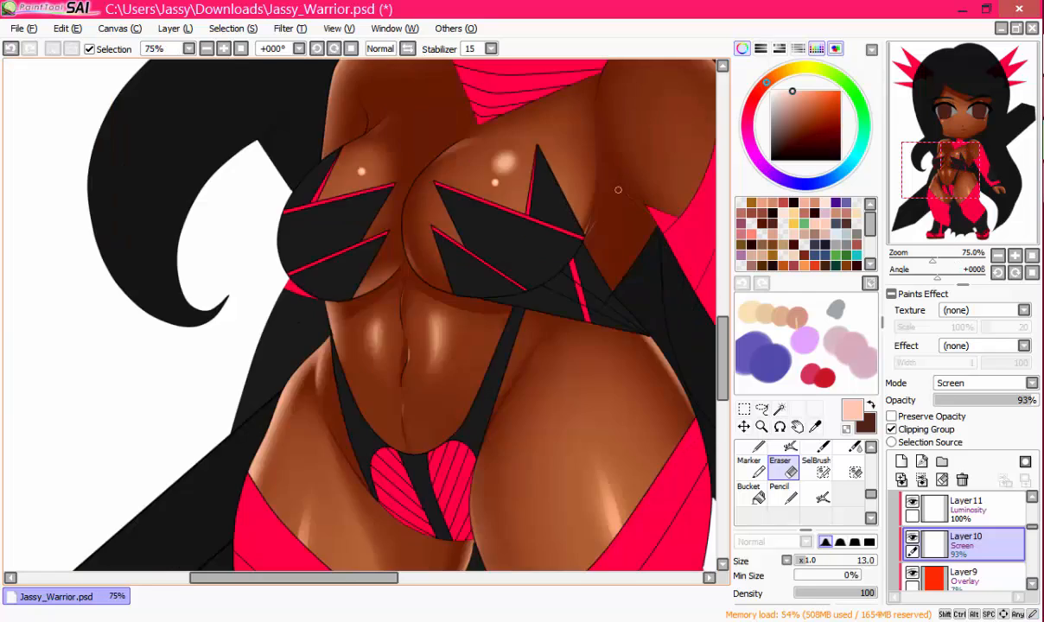
Step: On Layer11, dot a small pale peach highlight above the streak on the character's right thigh with the Marker at size 8
drag(610, 157, 399, 247)
scroll(397, 247, down, 2)
scroll(390, 294, up, 6)
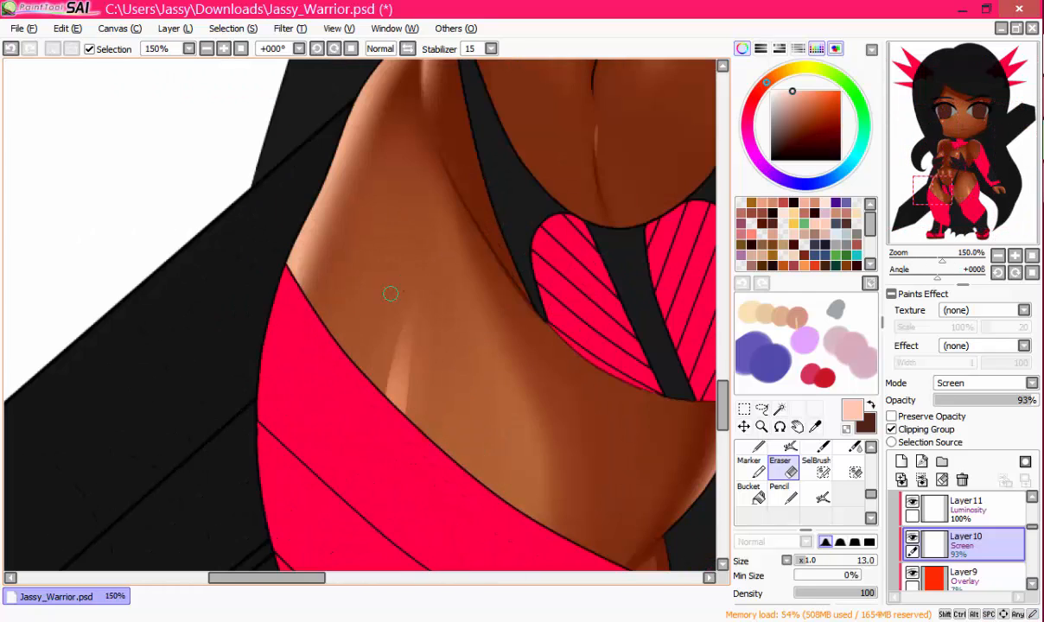
click(783, 213)
click(750, 468)
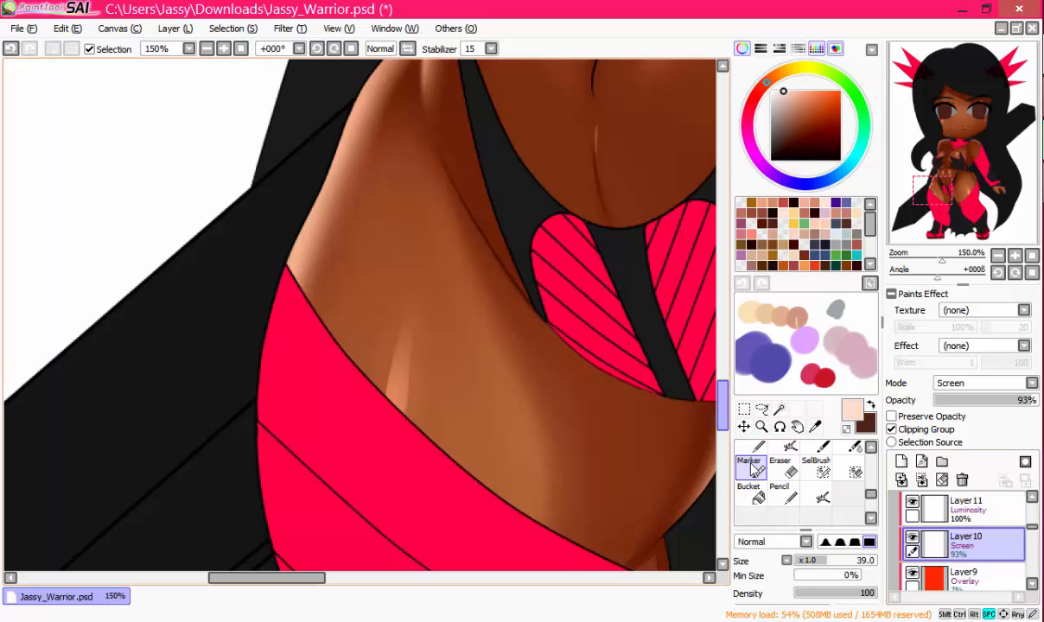
drag(438, 283, 438, 299)
drag(832, 563, 804, 561)
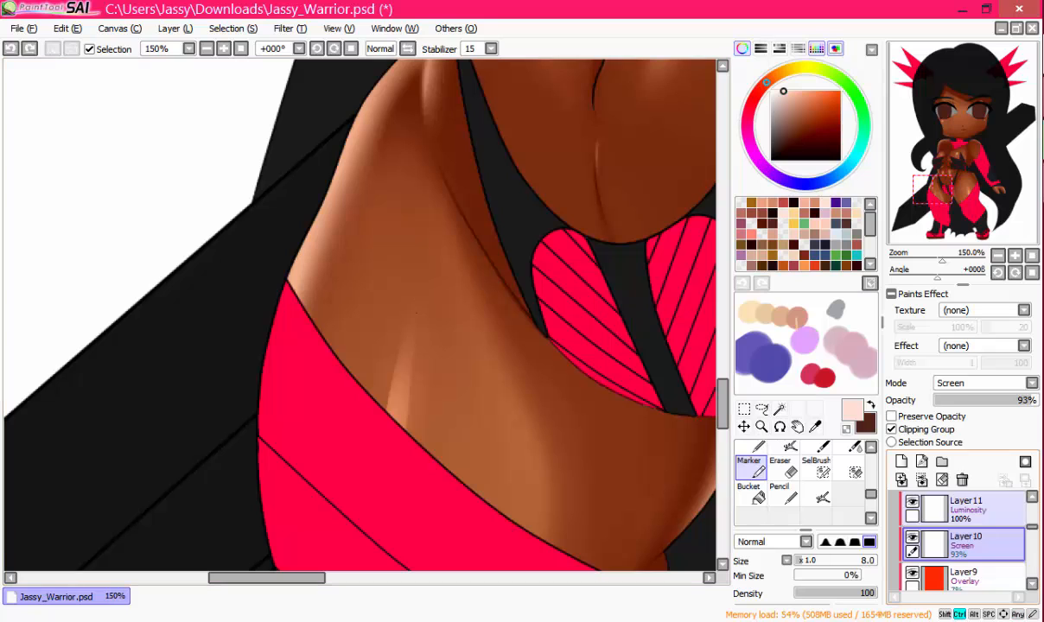
click(971, 504)
drag(569, 270, 302, 268)
drag(572, 304, 307, 313)
drag(213, 272, 472, 277)
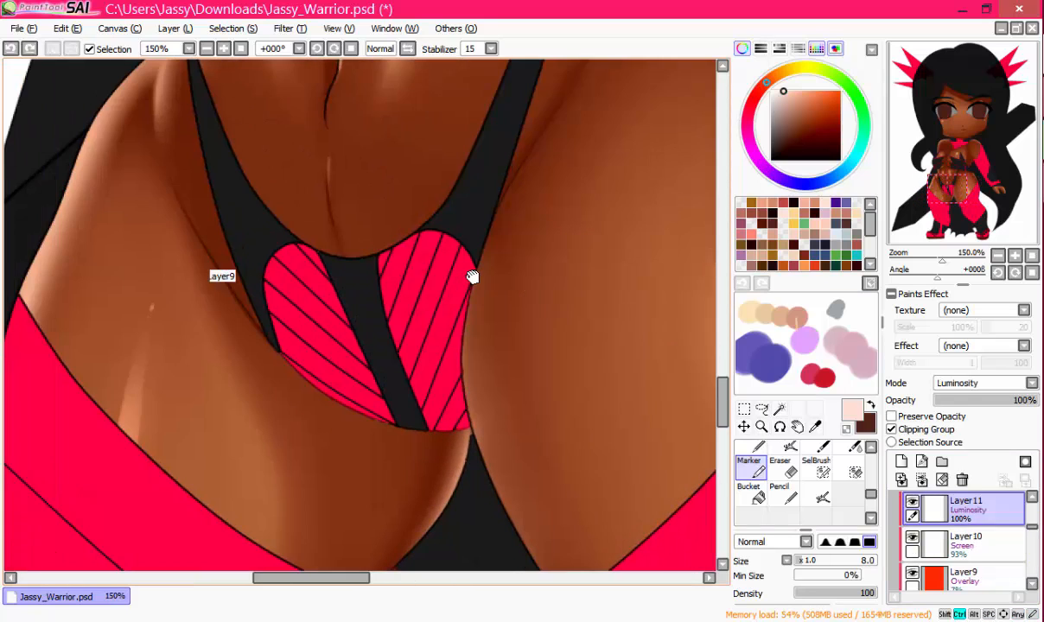
drag(180, 298, 259, 251)
Step: Add a matching small highlight dot above the streak on the character's left thigh
drag(709, 251, 338, 316)
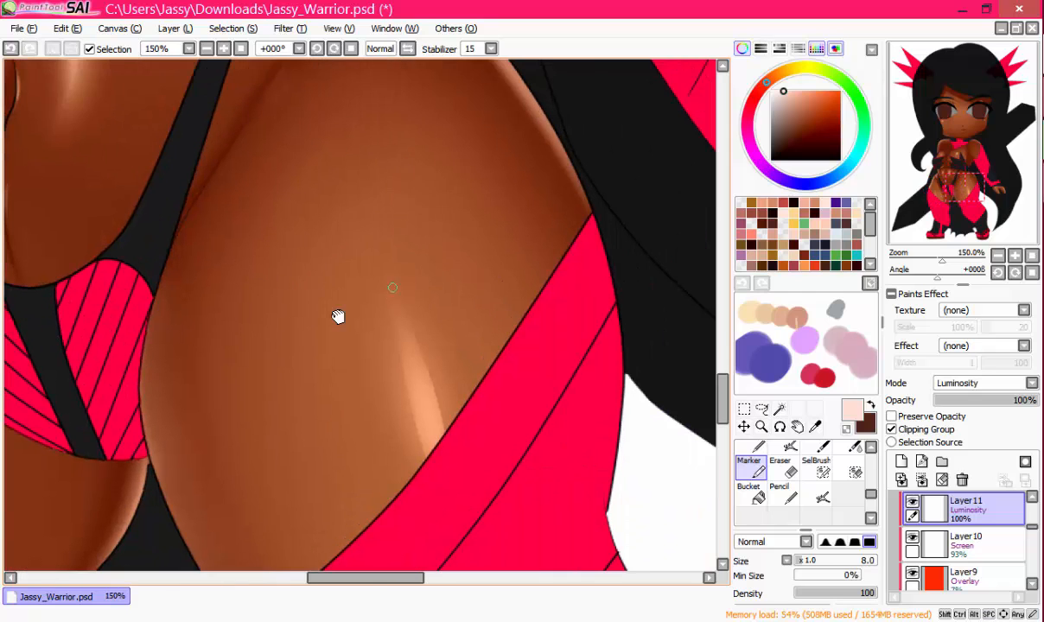
scroll(412, 302, down, 5)
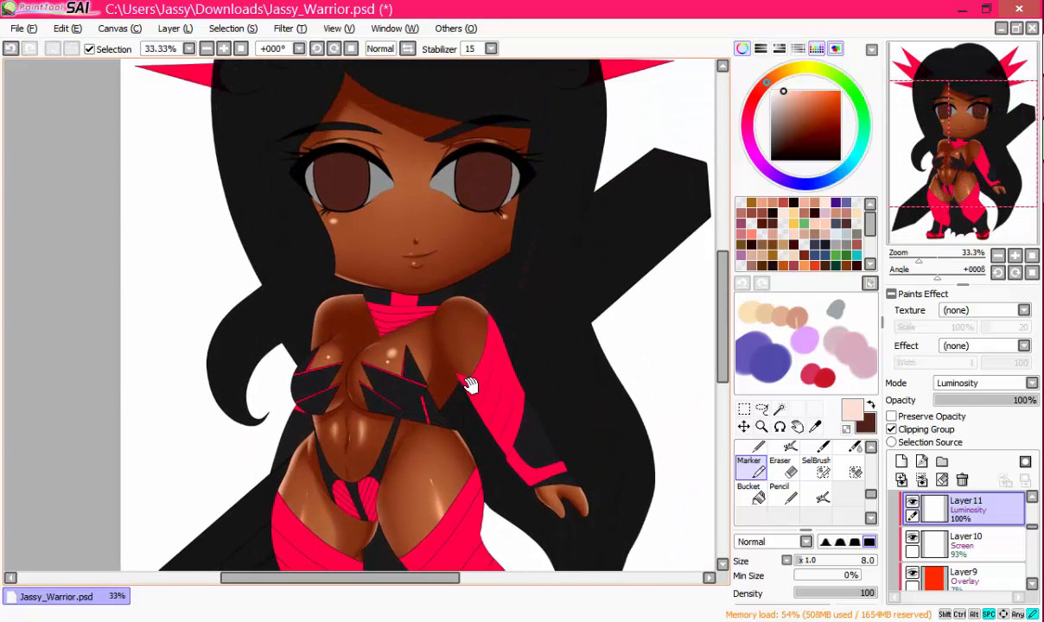
scroll(463, 291, up, 2)
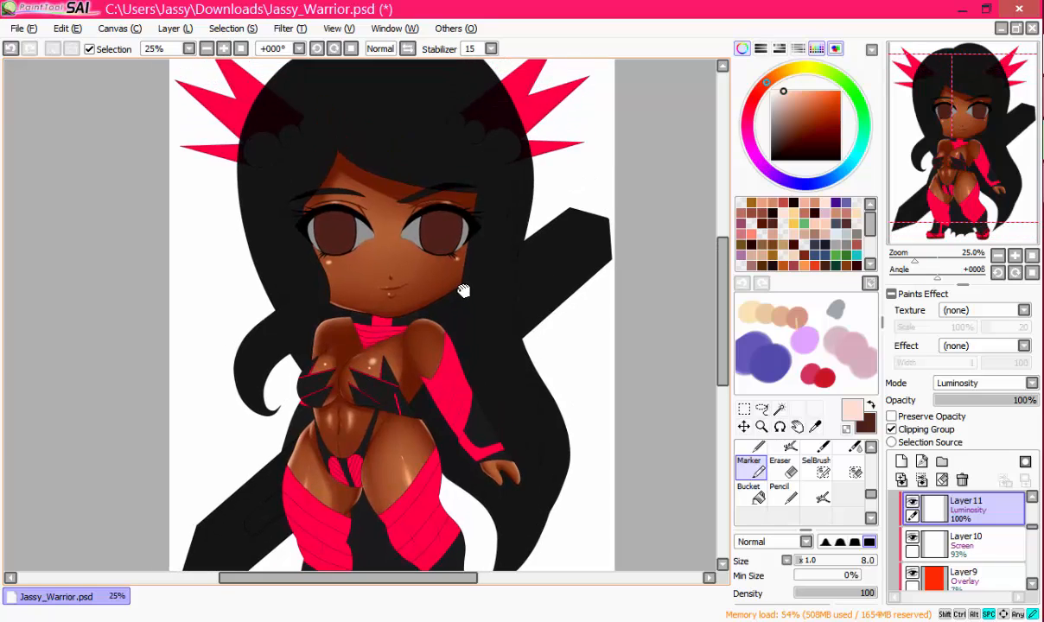